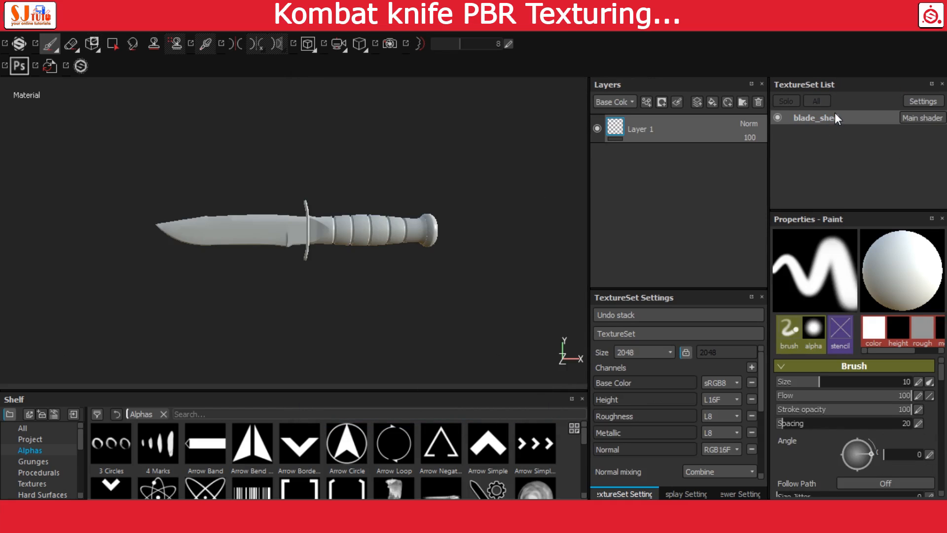
Step: Examine the knife model's blade, guard and handle from the side and at an angle
scroll(373, 240, "up", 2)
scroll(373, 241, "down", 3)
left_click_drag(370, 237, 356, 217, "alt")
middle_click_drag(355, 217, 446, 219, "alt")
left_click_drag(446, 220, 444, 222, "alt")
right_click_drag(444, 222, 449, 226, "alt")
left_click_drag(449, 226, 457, 229, "alt")
middle_click_drag(457, 230, 458, 230, "alt")
right_click_drag(458, 230, 462, 234, "alt")
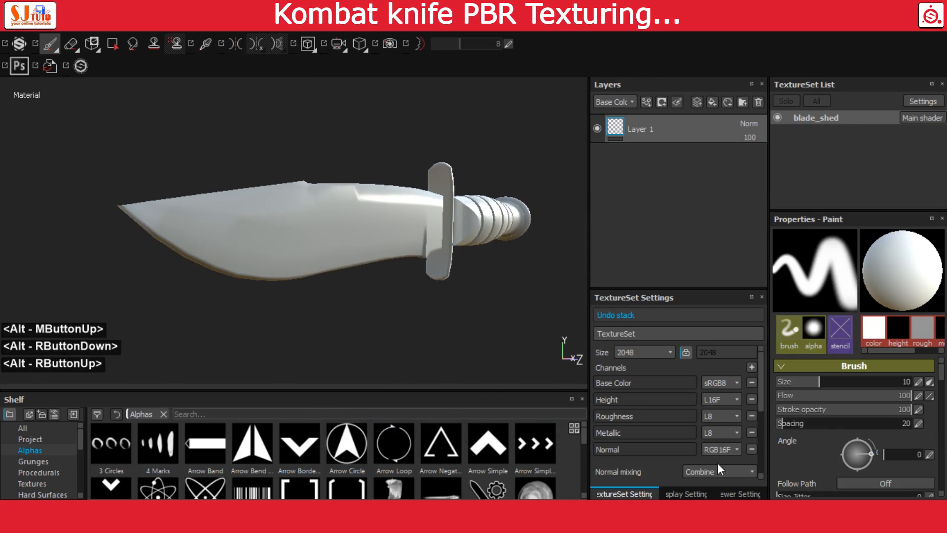
Step: Open the texture baking settings and set the output size to 2048 and the dilation width to 16
scroll(728, 423, "down", 1)
scroll(727, 426, "down", 1)
left_click(722, 423)
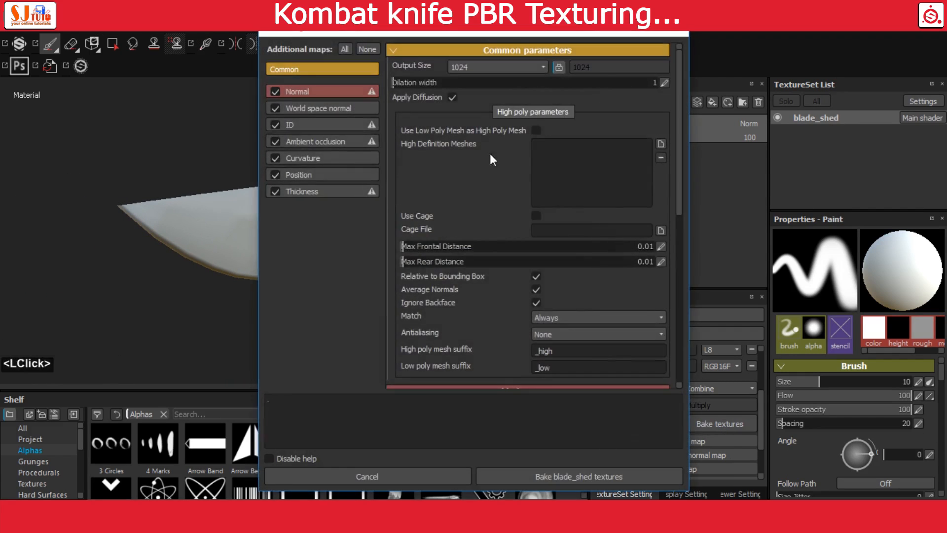
left_click(521, 70)
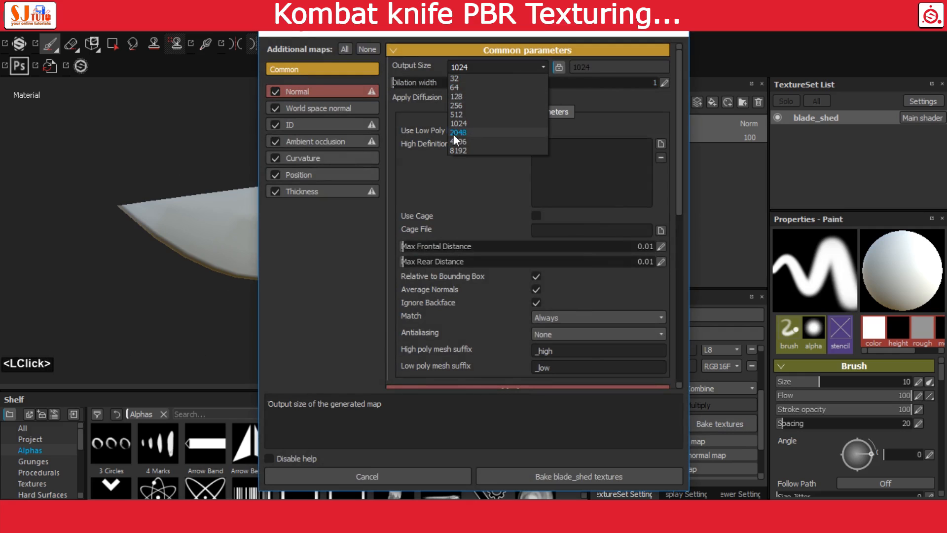
left_click(472, 132)
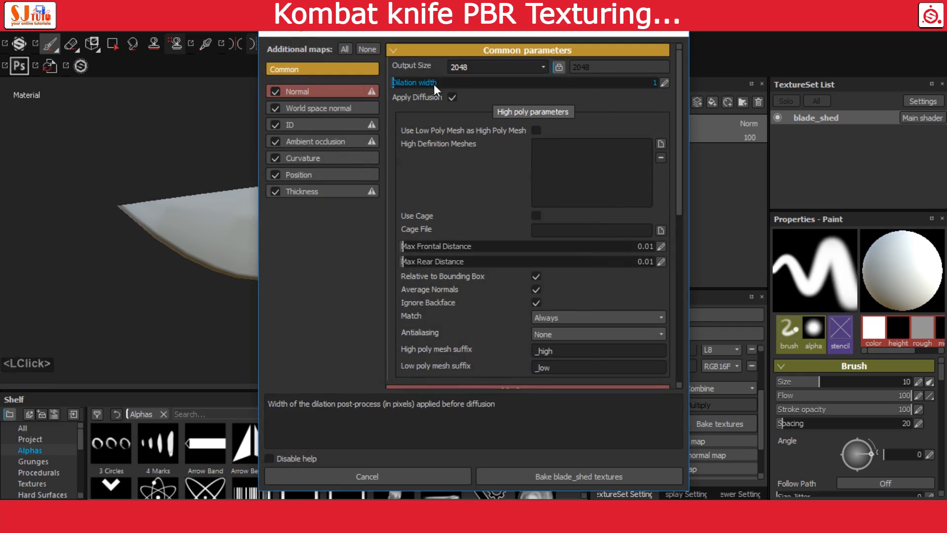
left_click(665, 83)
type("16")
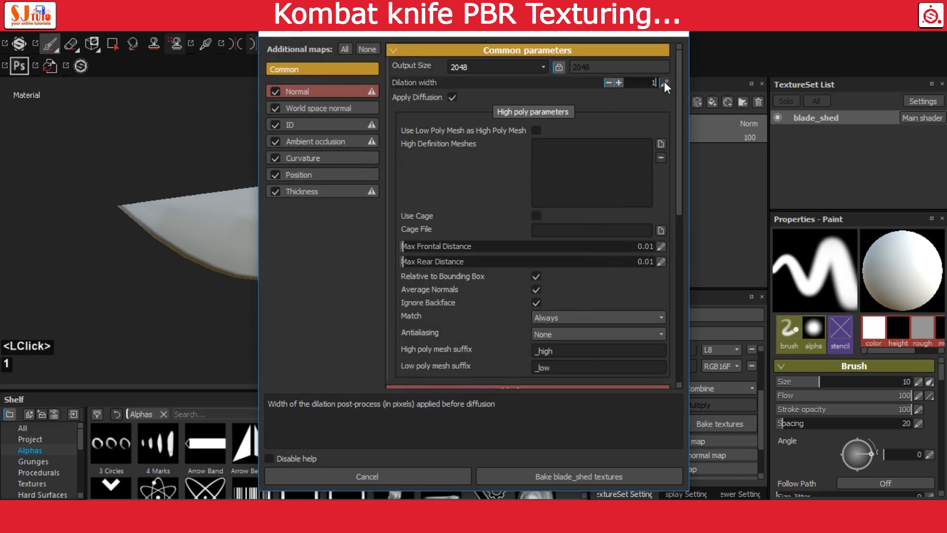
key("Return")
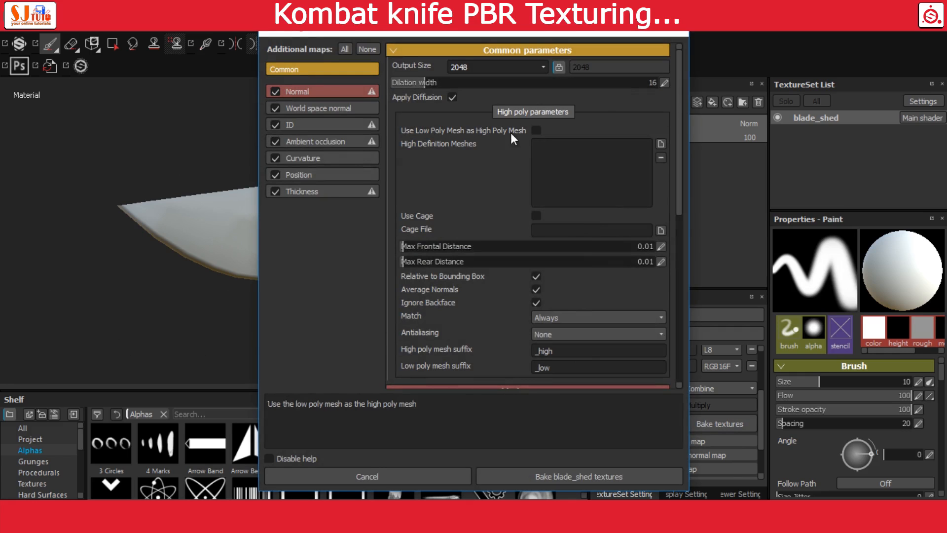
Step: Load blade_high as the high definition mesh and set the max rear distance to 0.32
left_click(662, 144)
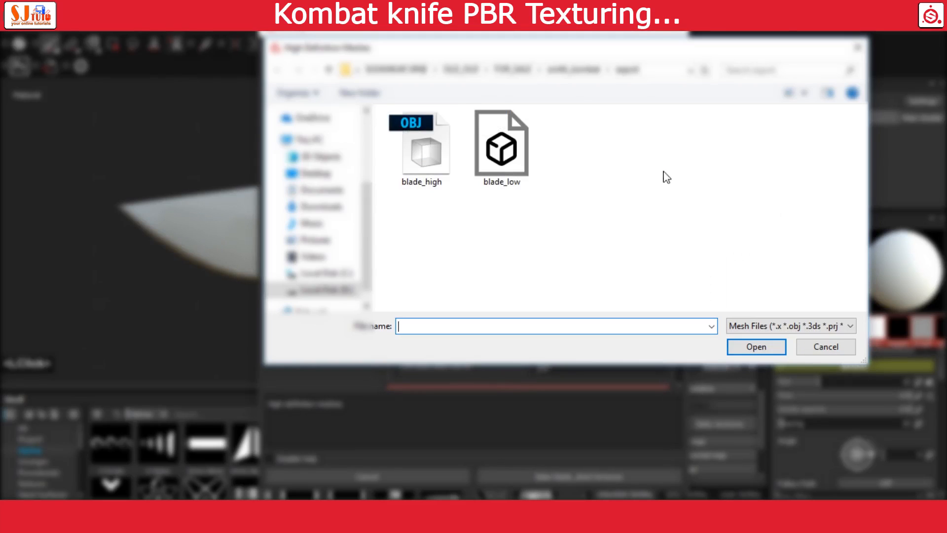
left_click(426, 178)
left_click(752, 346)
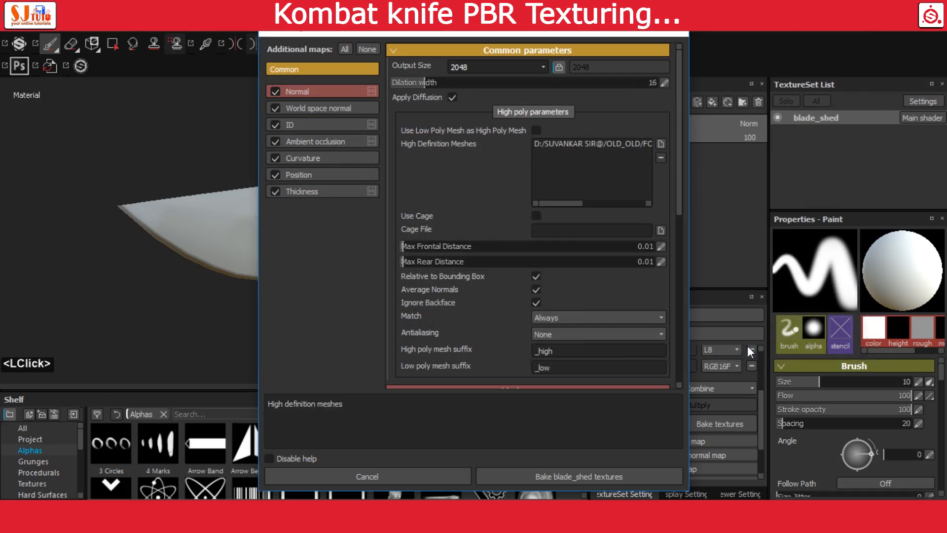
left_click_drag(424, 262, 481, 262)
Step: Set the high poly matching to By Mesh Name and the antialiasing to Subsampling 4x4
left_click(579, 318)
left_click(576, 337)
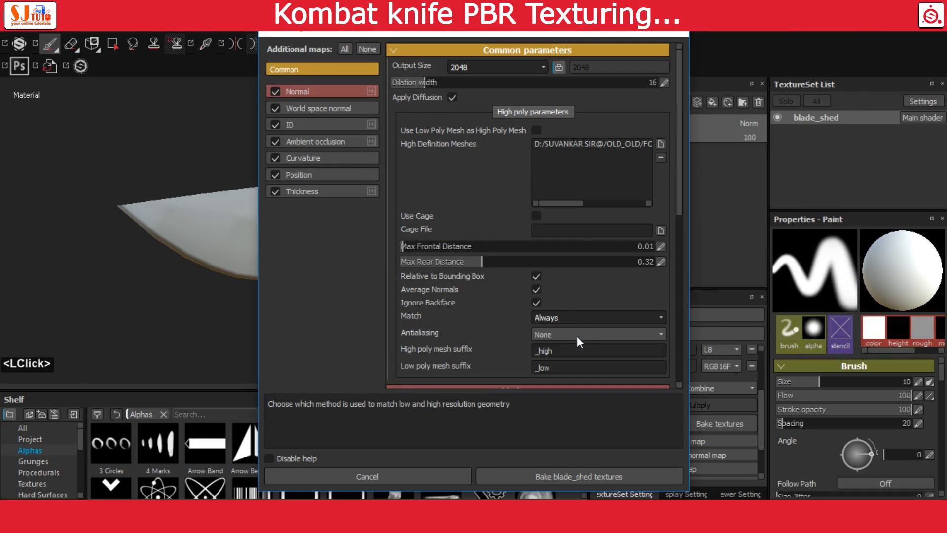
left_click(549, 335)
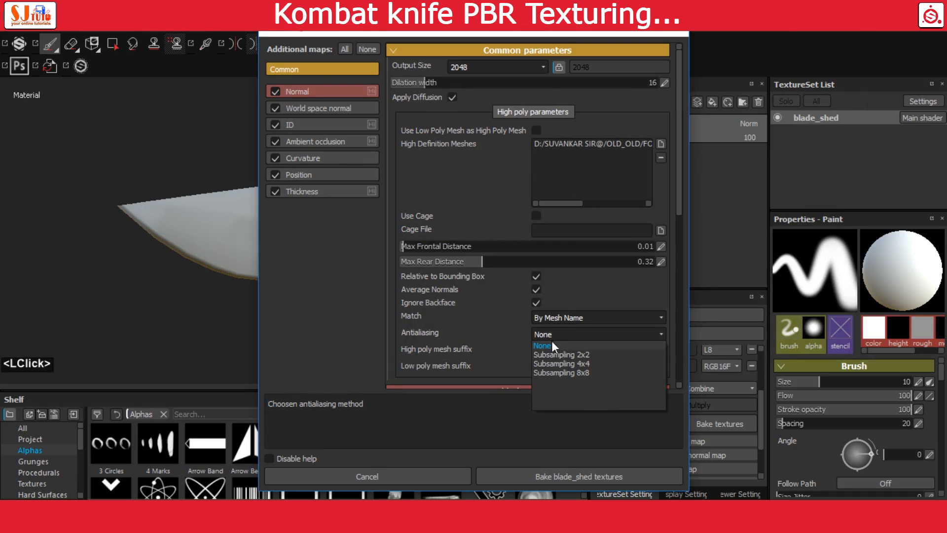
left_click(569, 363)
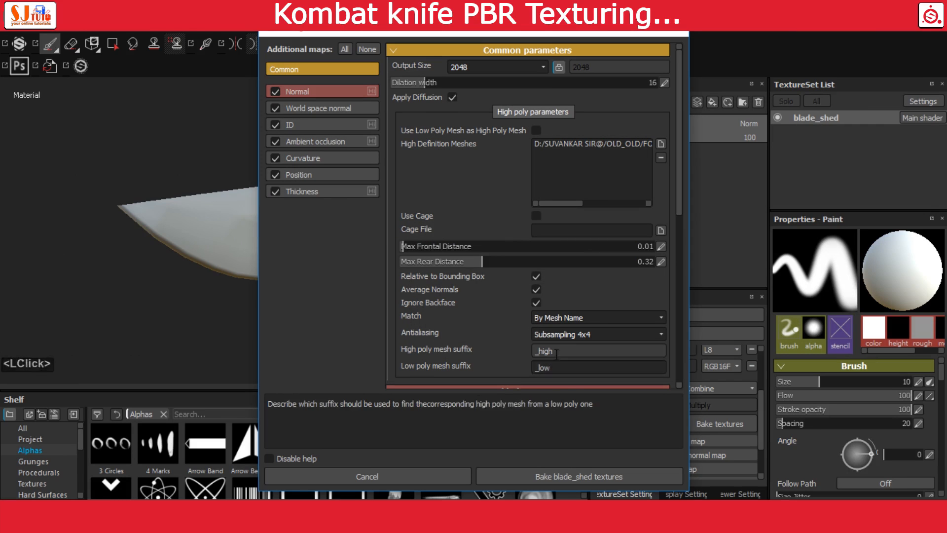
Step: Set self occlusion for the thickness map to Only Same Mesh Name
left_click(317, 195)
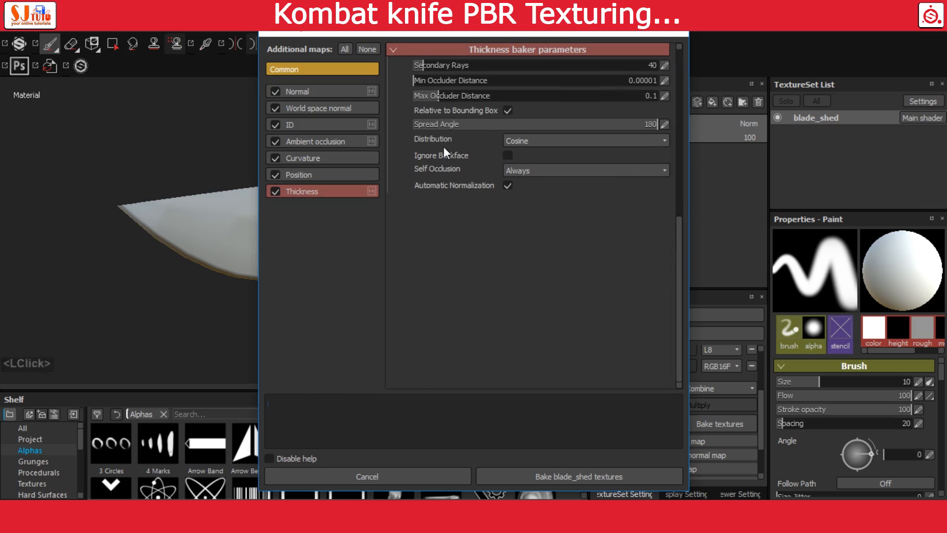
left_click(526, 168)
left_click(541, 192)
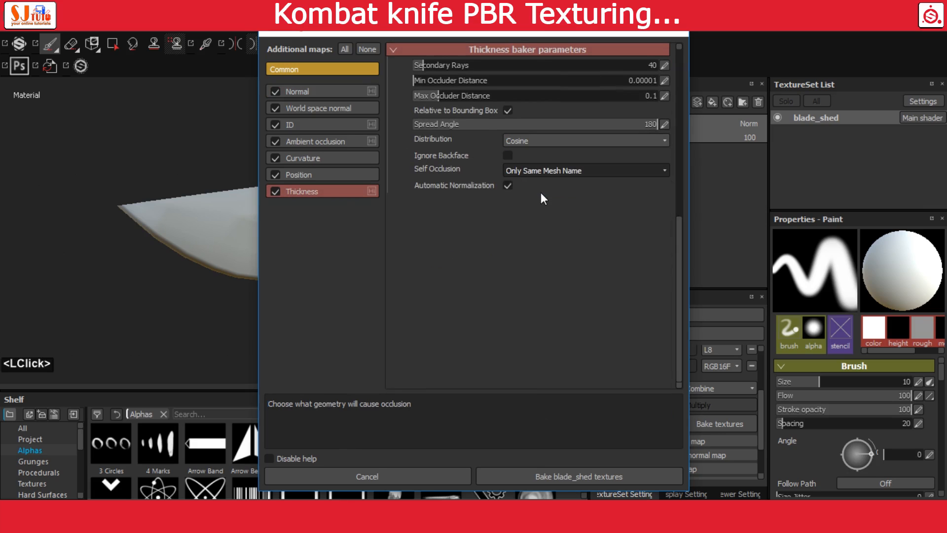
Step: Check the position map parameters and enable seams for the curvature map
left_click(311, 176)
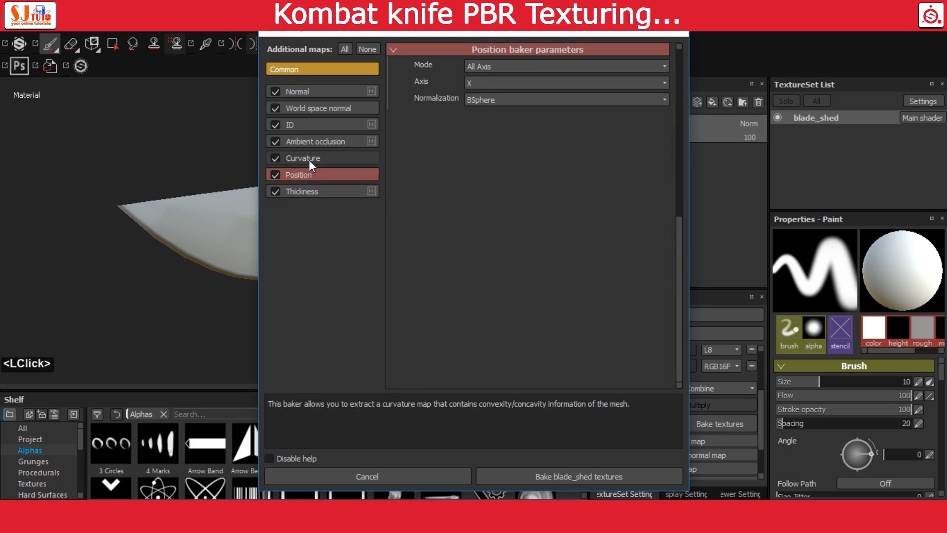
left_click(309, 158)
left_click(470, 96)
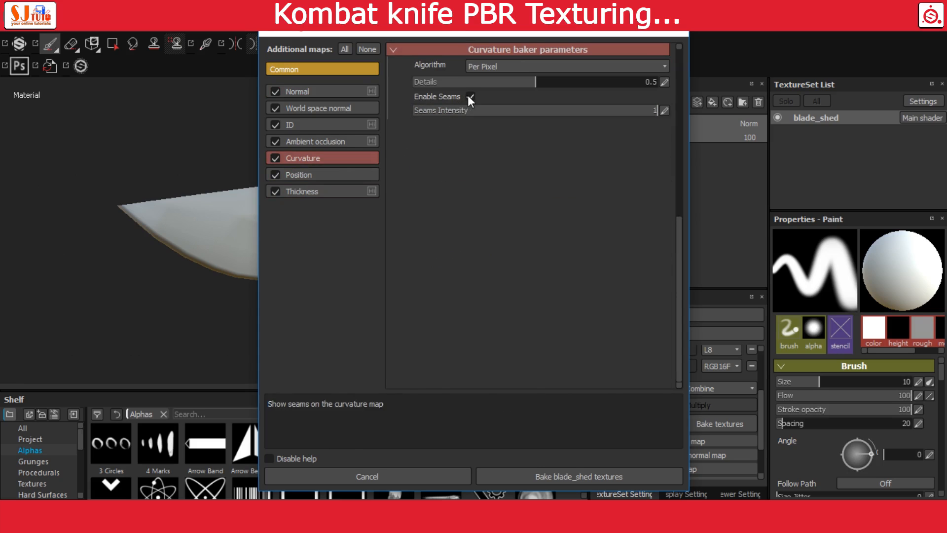
Step: Set self occlusion for the ambient occlusion map to Only Same Mesh Name
left_click(307, 141)
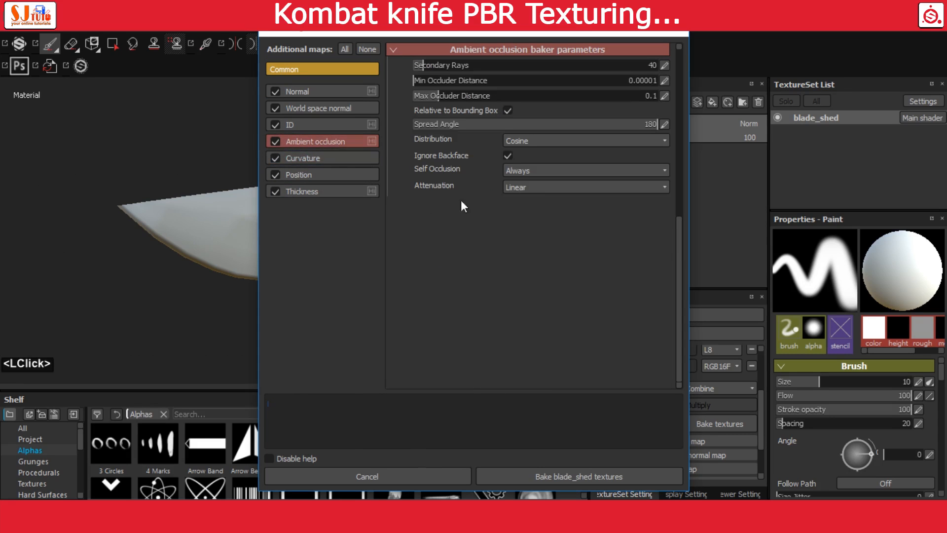
left_click(546, 174)
left_click(550, 190)
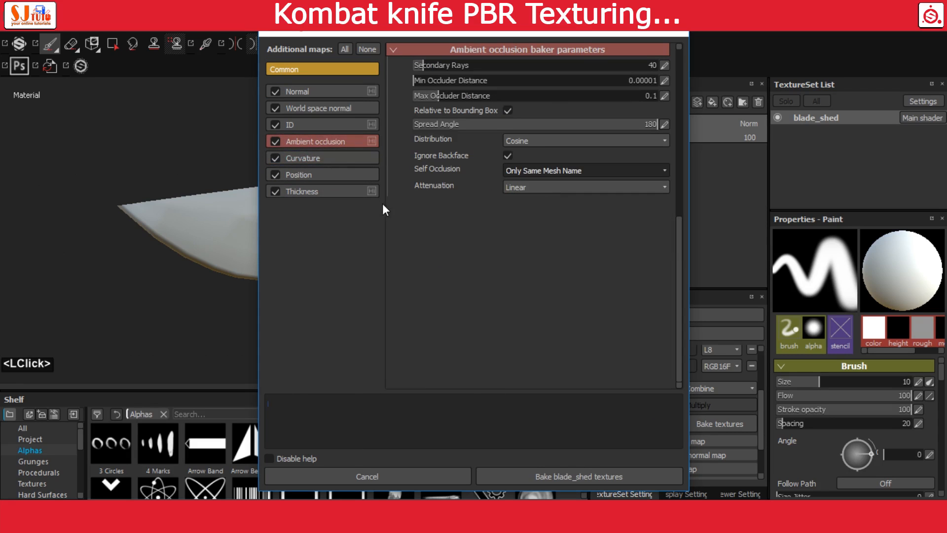
Step: Exclude the ID map from the bake and bake the blade_shed textures
left_click(306, 127)
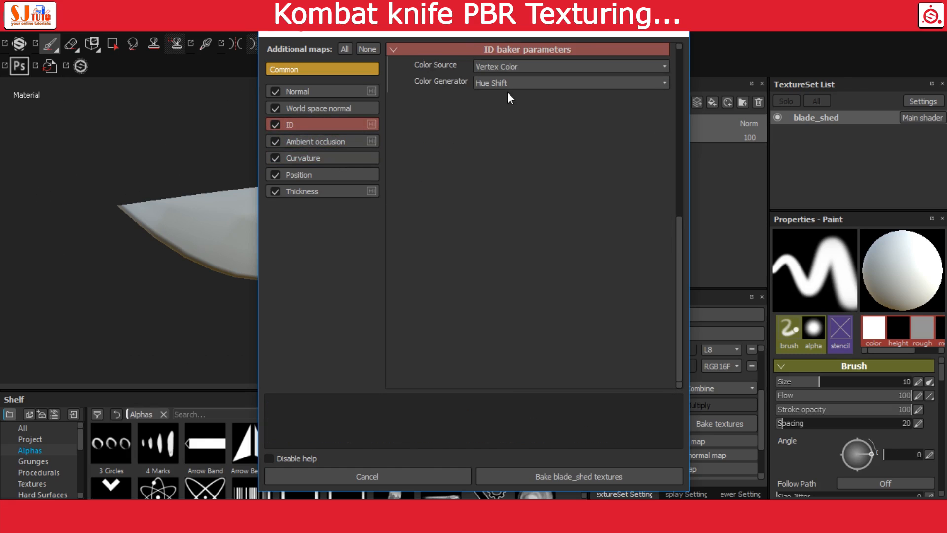
left_click(276, 125)
left_click(304, 107)
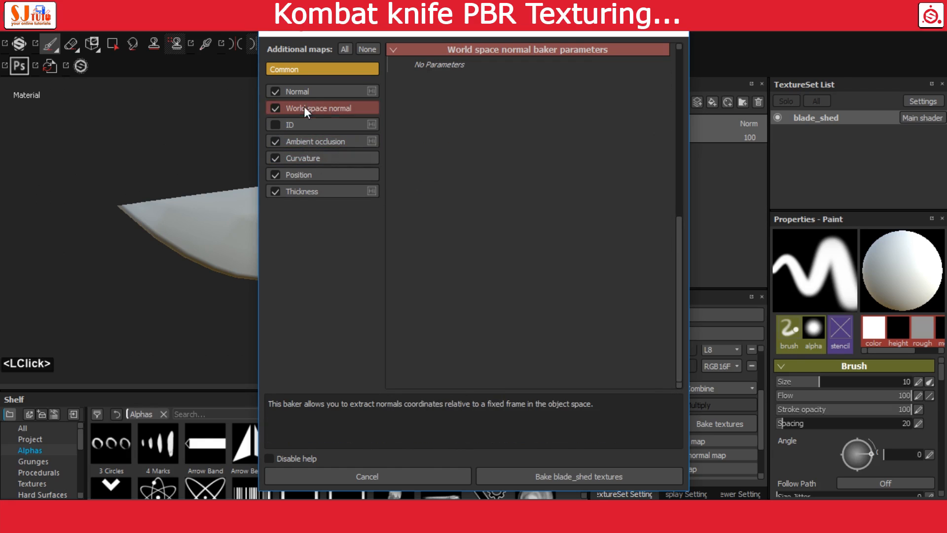
left_click(316, 92)
left_click(316, 69)
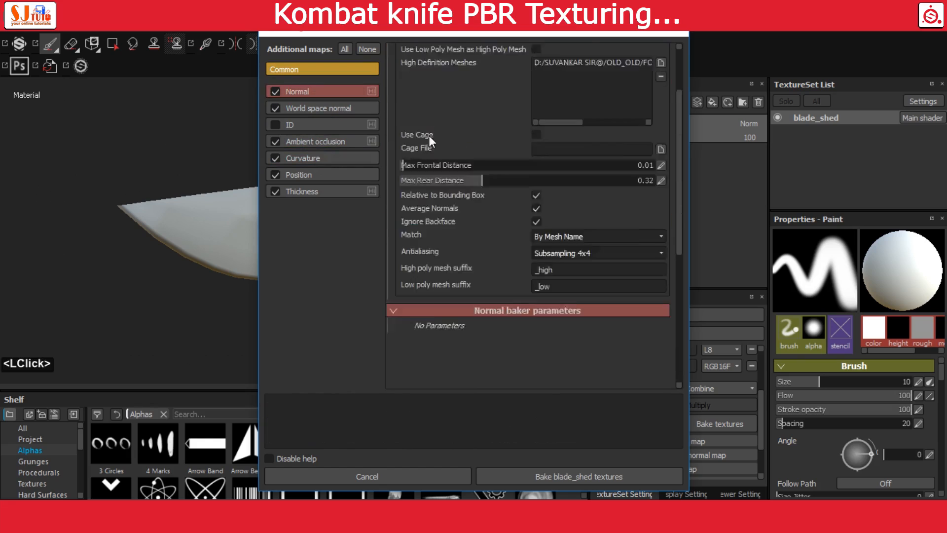
left_click(550, 477)
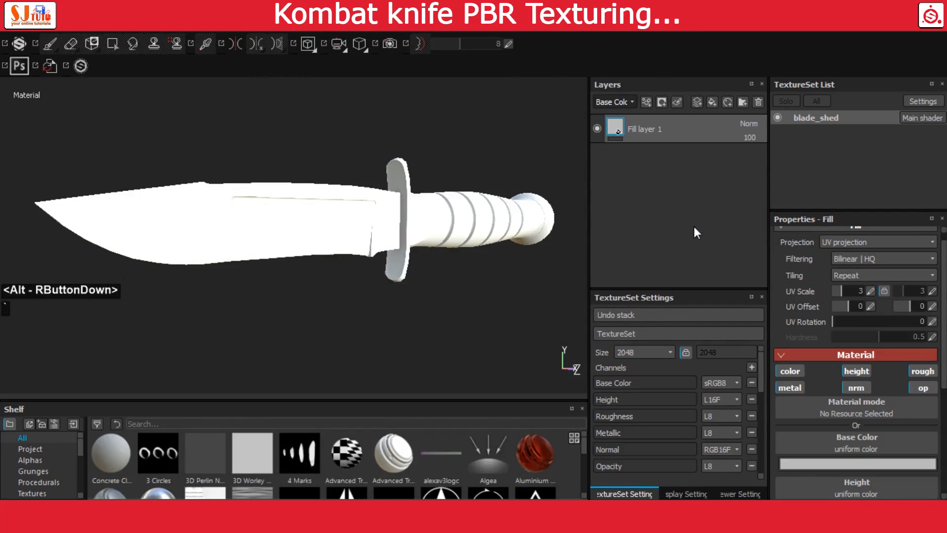
Step: Add a layer folder above the fill layer and name it Blade
left_click(742, 102)
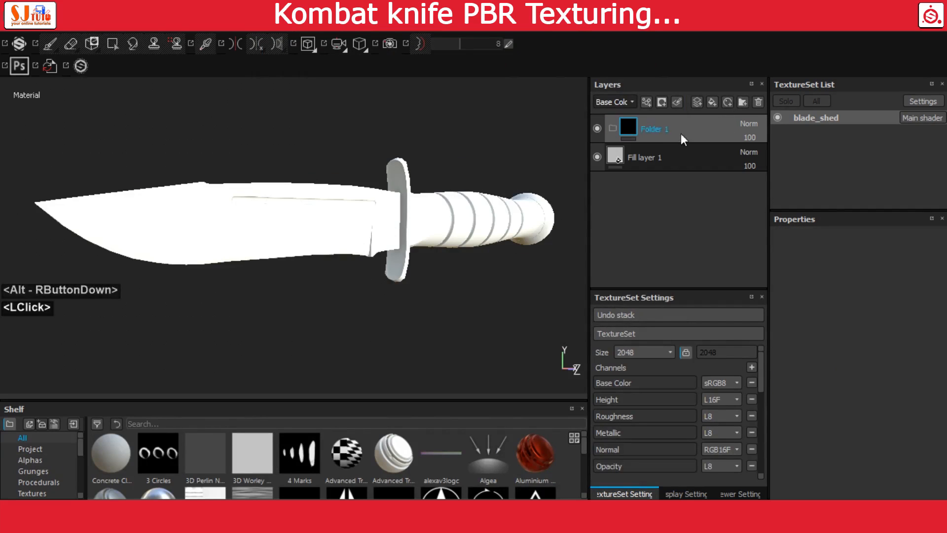
double_click(659, 130)
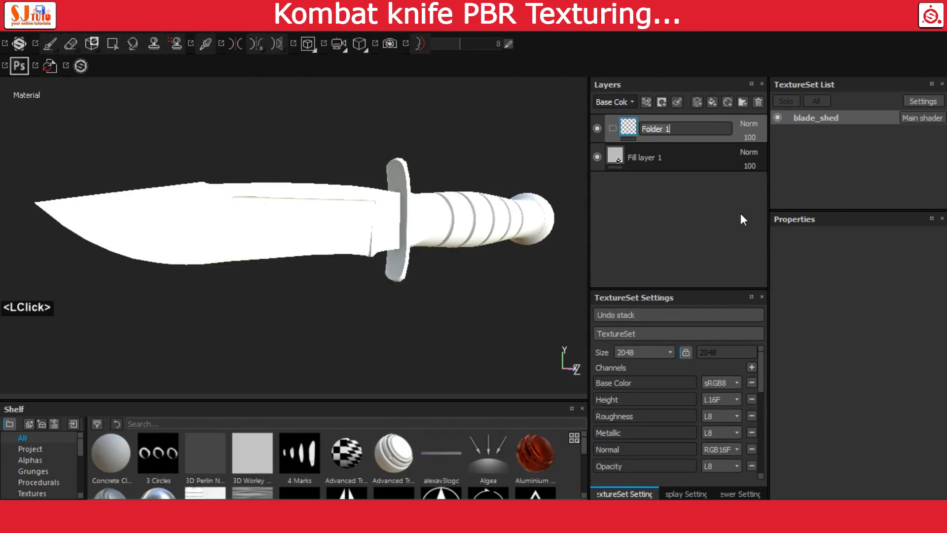
type("Blade")
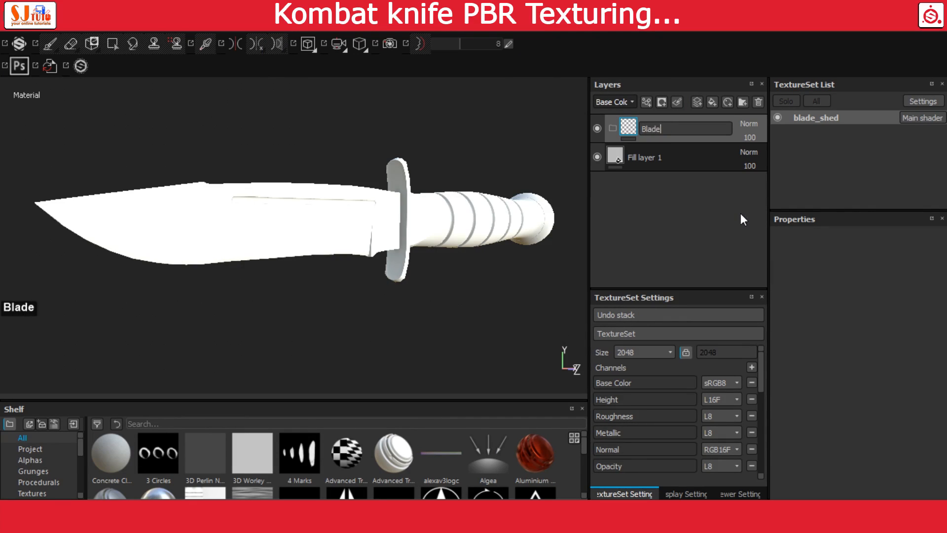
key("Return")
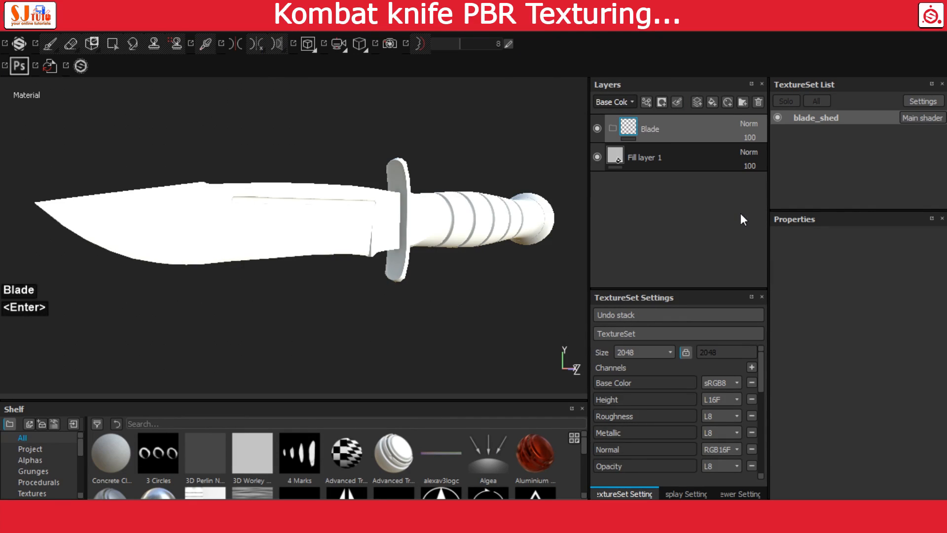
Step: Add a second layer folder above Blade and name it Grip
left_click(743, 103)
double_click(660, 129)
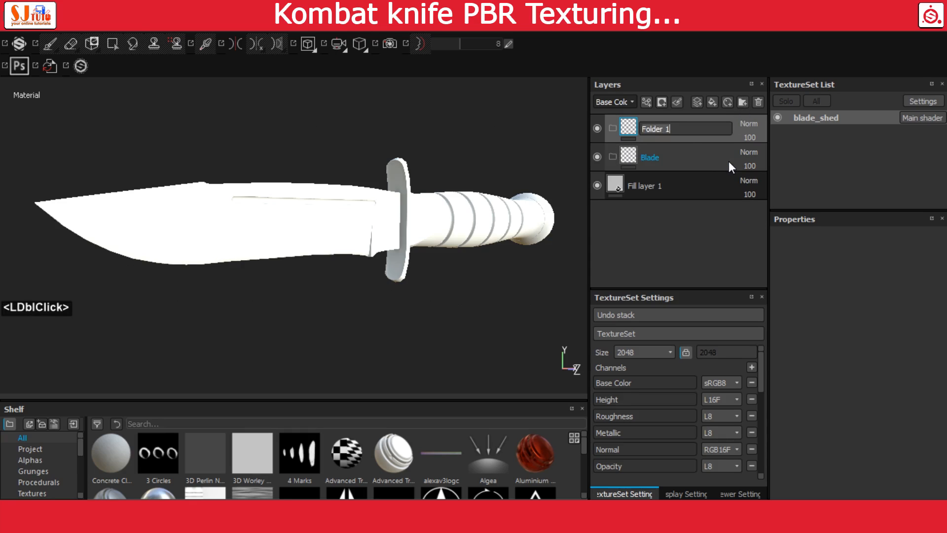
type("handl")
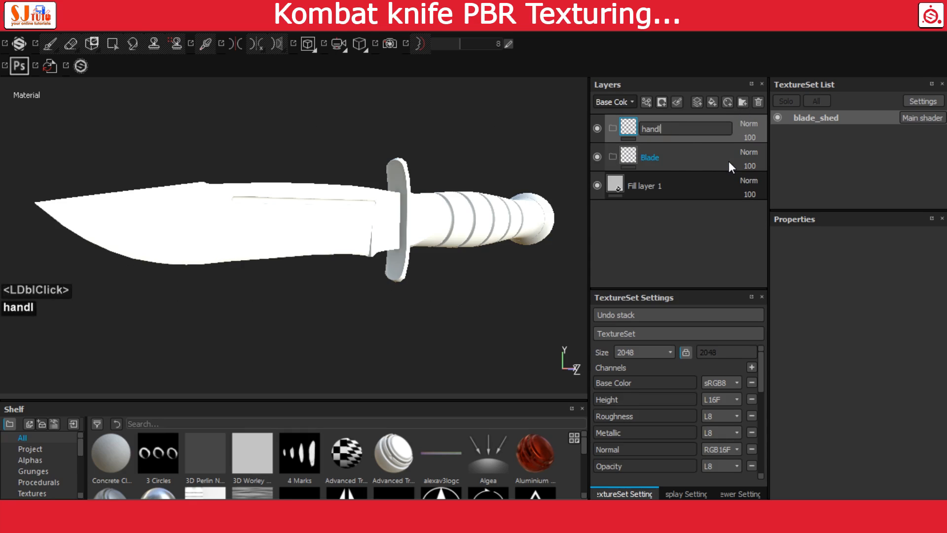
type("e")
key("BackSpace")
key("BackSpace")
key("BackSpace")
key("BackSpace")
key("BackSpace")
key("BackSpace")
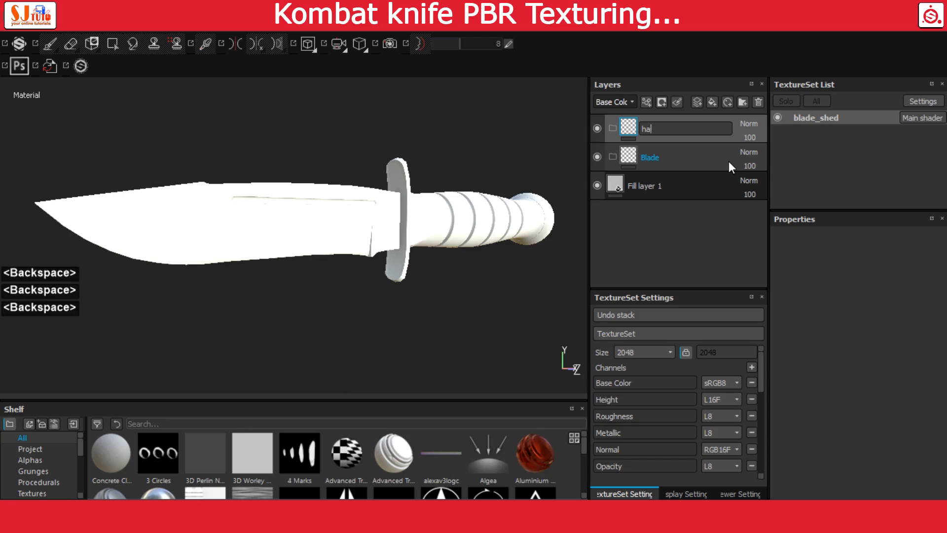
type("Grip")
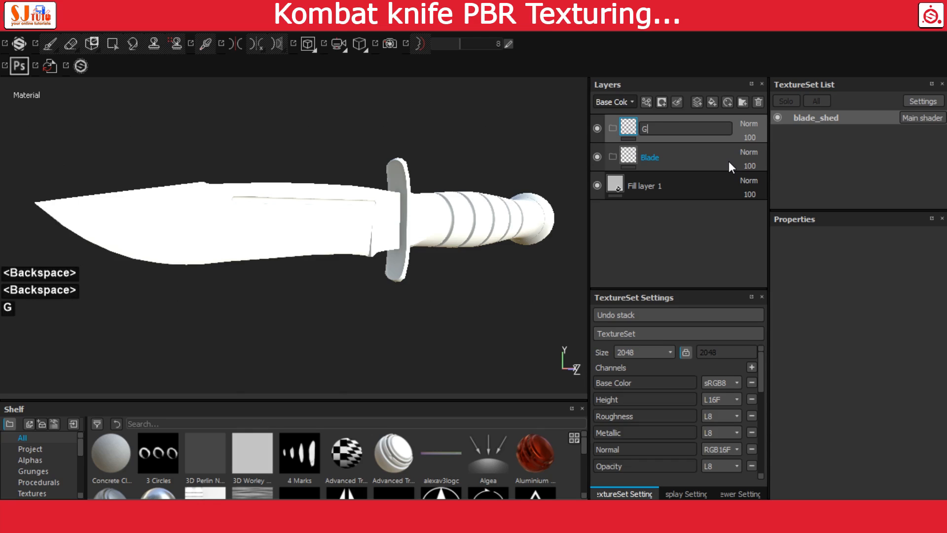
key("Return")
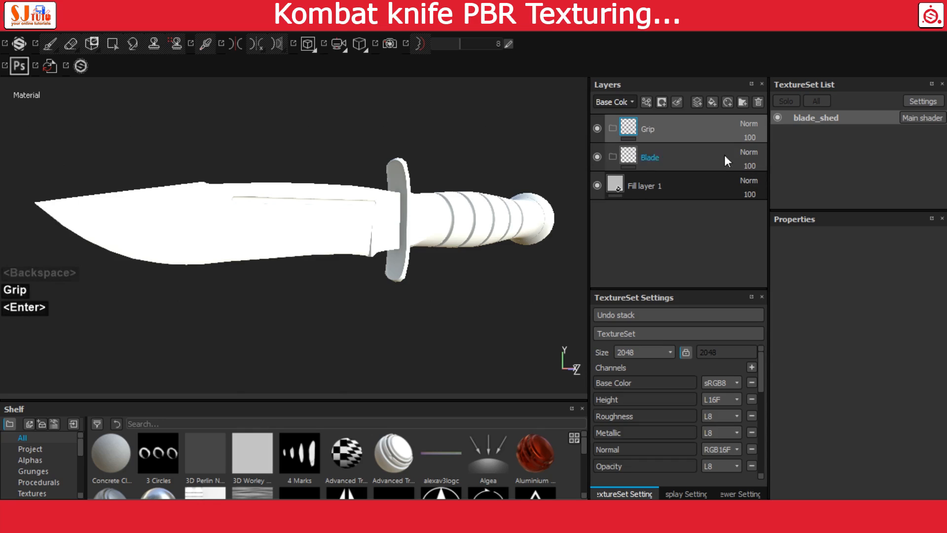
Step: Add a third layer folder above Grip and name it Hand_guard
left_click(743, 101)
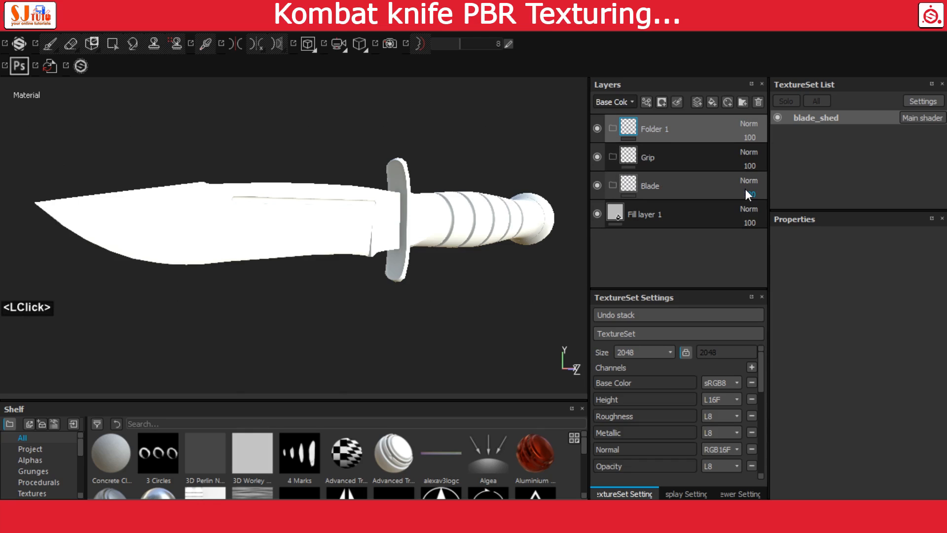
left_click(655, 130)
double_click(654, 129)
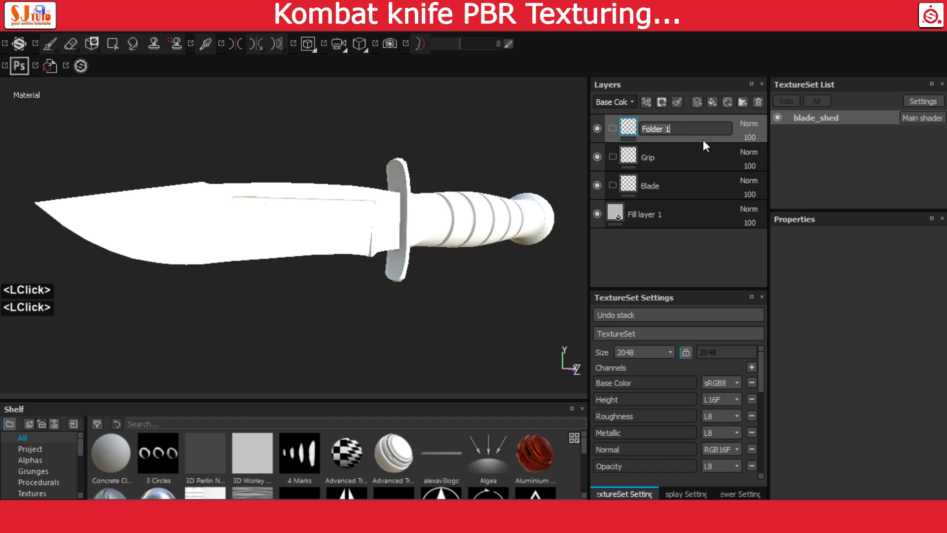
type("Han")
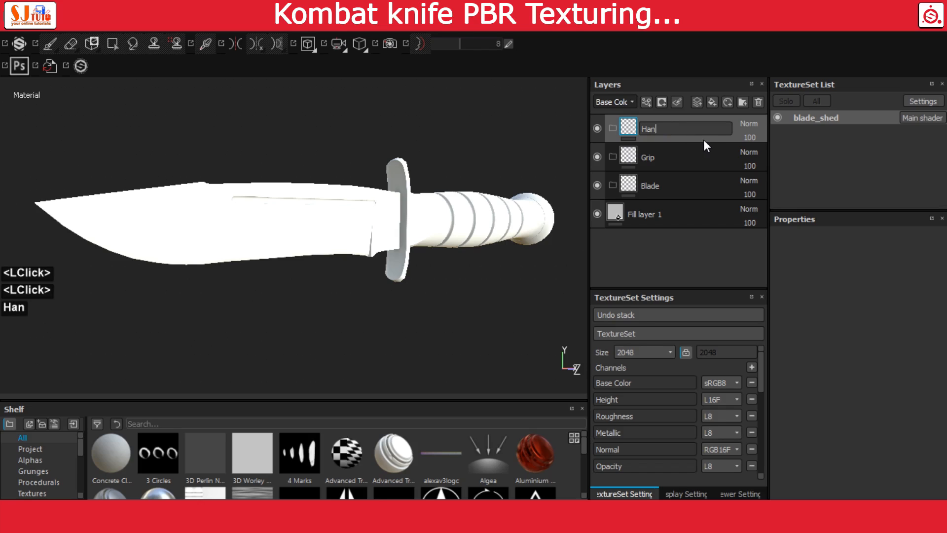
type("d_")
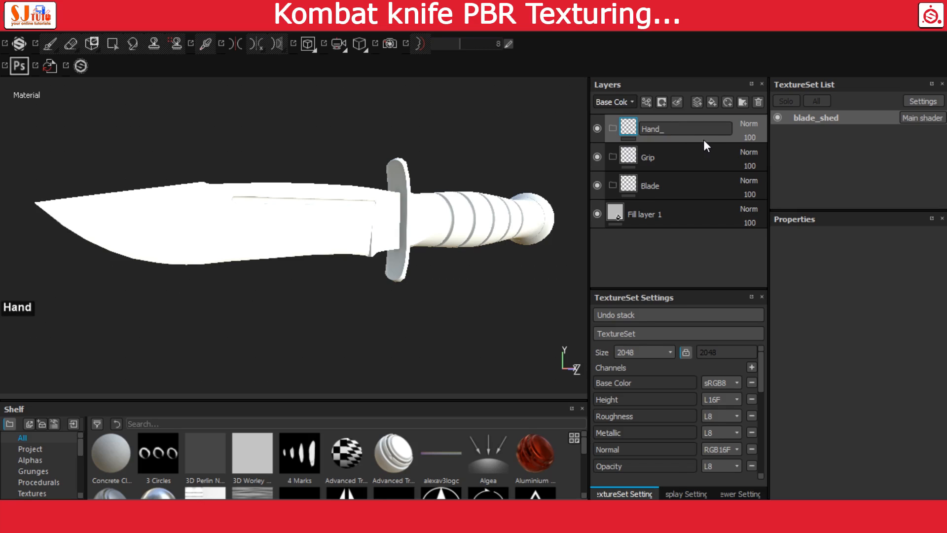
type("gua")
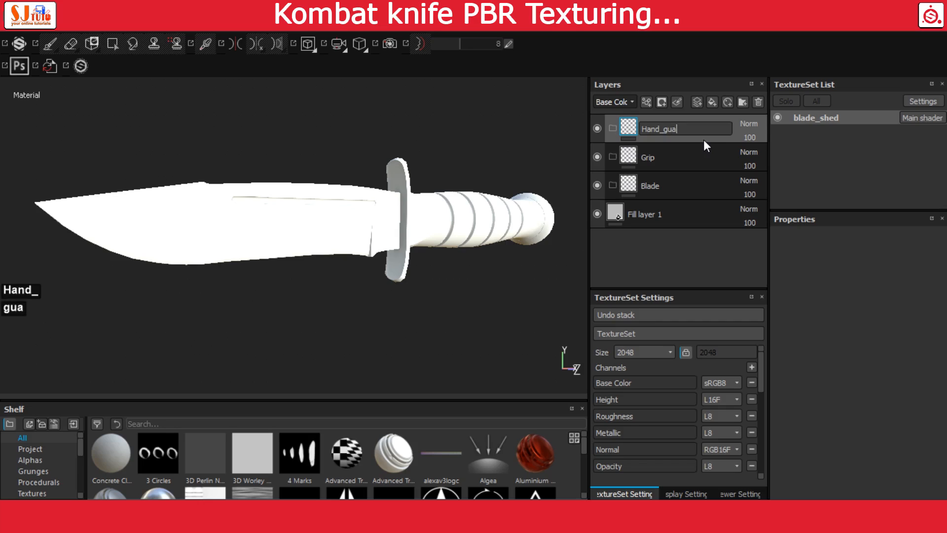
type("rd")
key("Return")
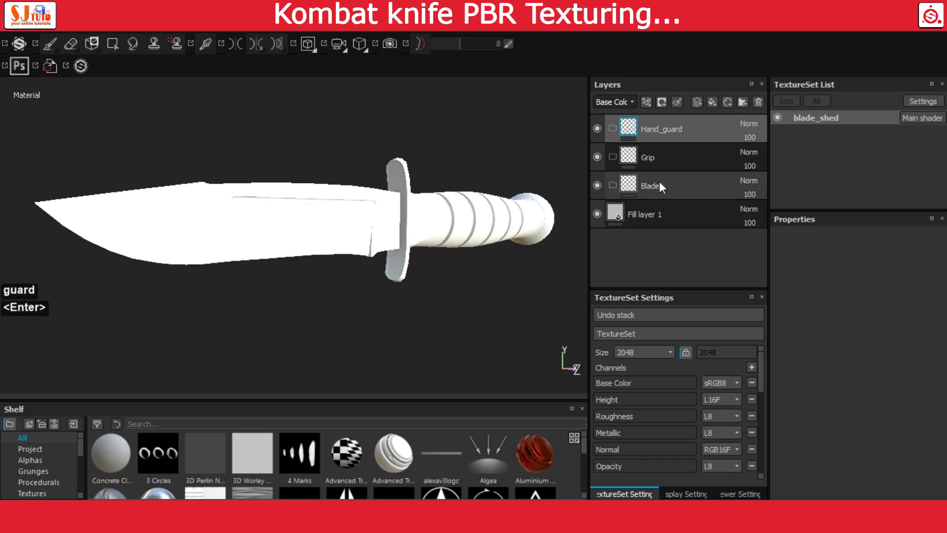
Step: Add a new fill layer inside the Blade folder and delete the original Fill layer 1
left_click(632, 188)
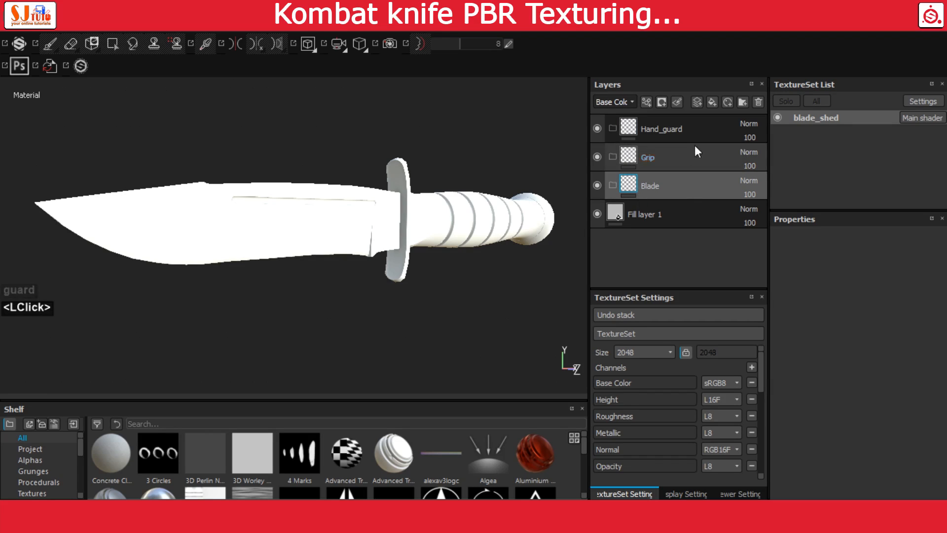
left_click(711, 102)
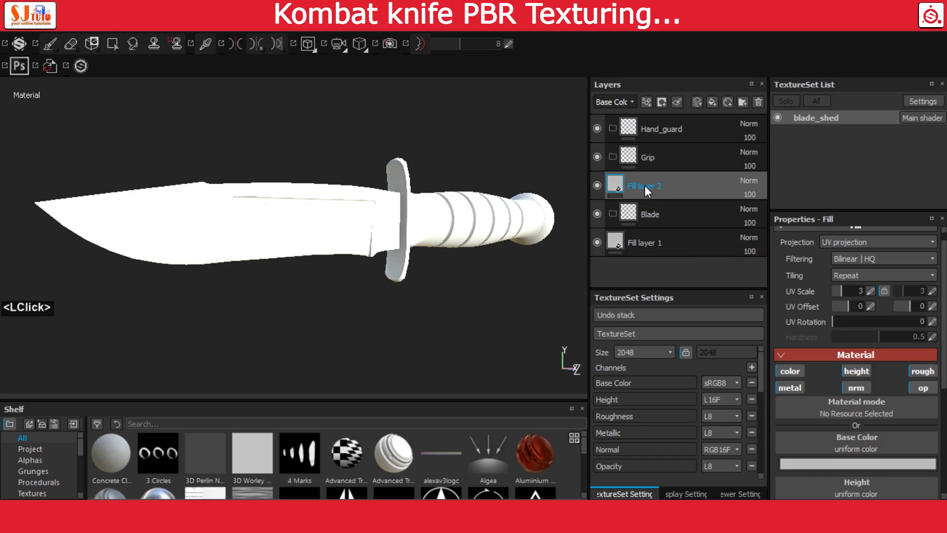
left_click_drag(645, 186, 650, 212)
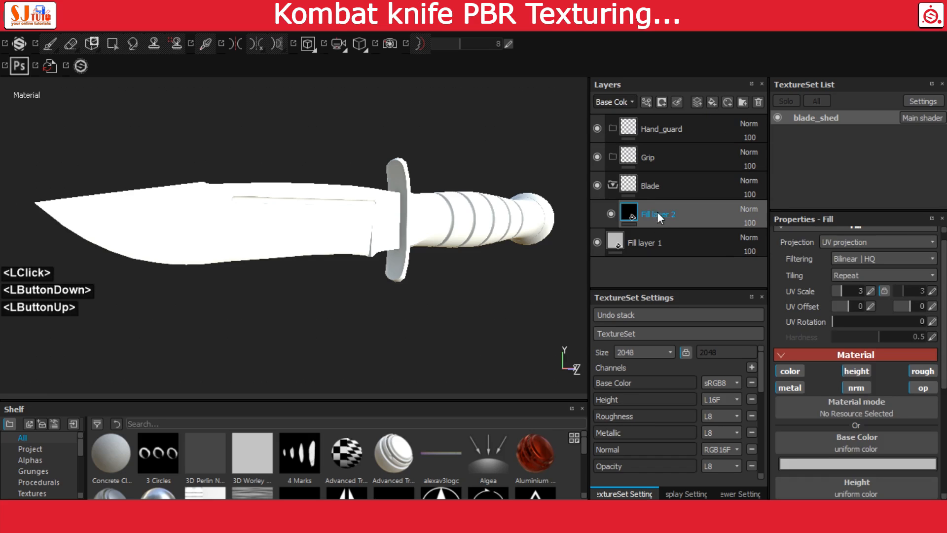
left_click(626, 241)
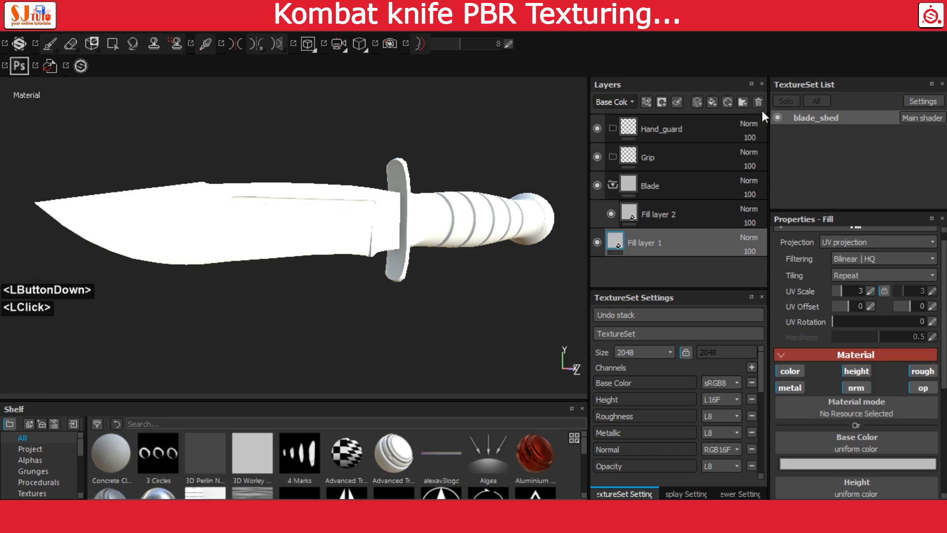
left_click(759, 103)
Step: Set the base color of the fill layer in the Blade folder to pure red
left_click(630, 213)
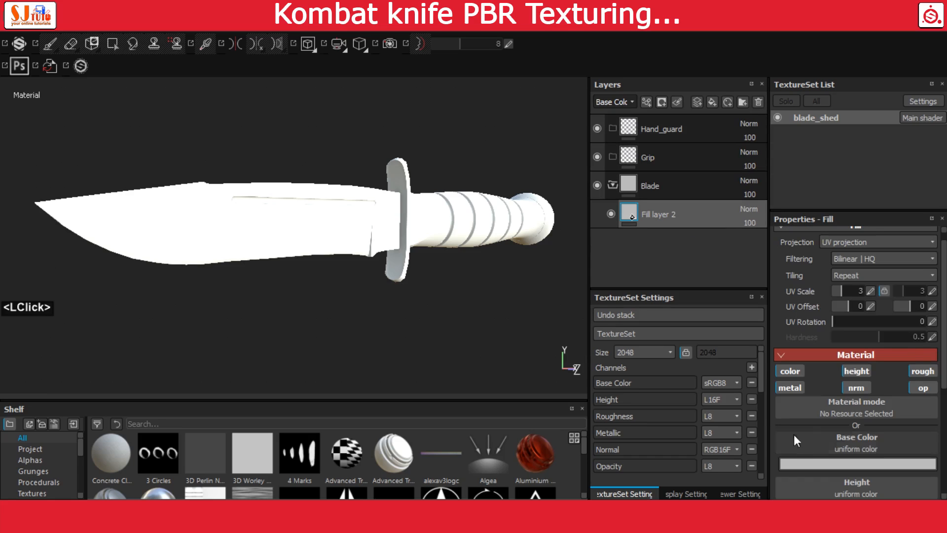
left_click(828, 463)
left_click_drag(805, 442, 836, 374)
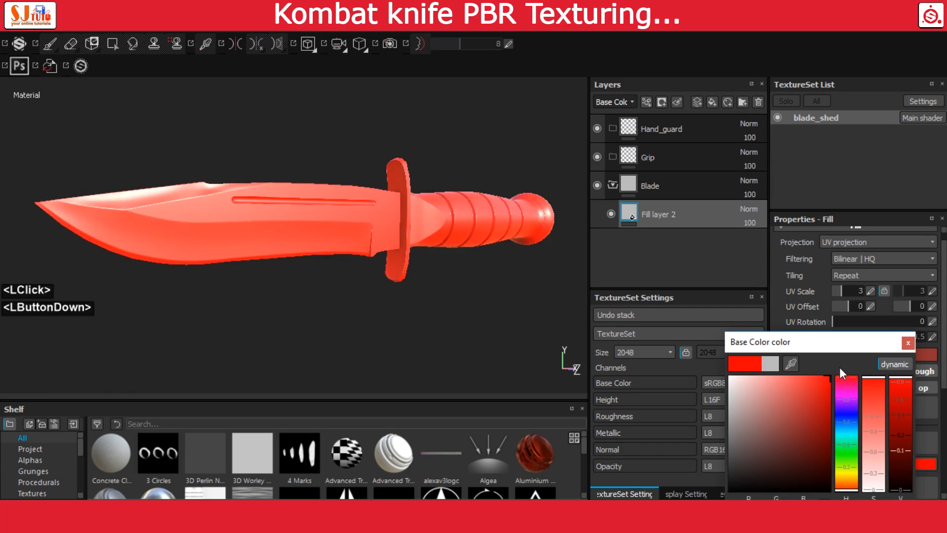
left_click(908, 343)
Step: Add a black mask to the Blade folder
left_click(632, 185)
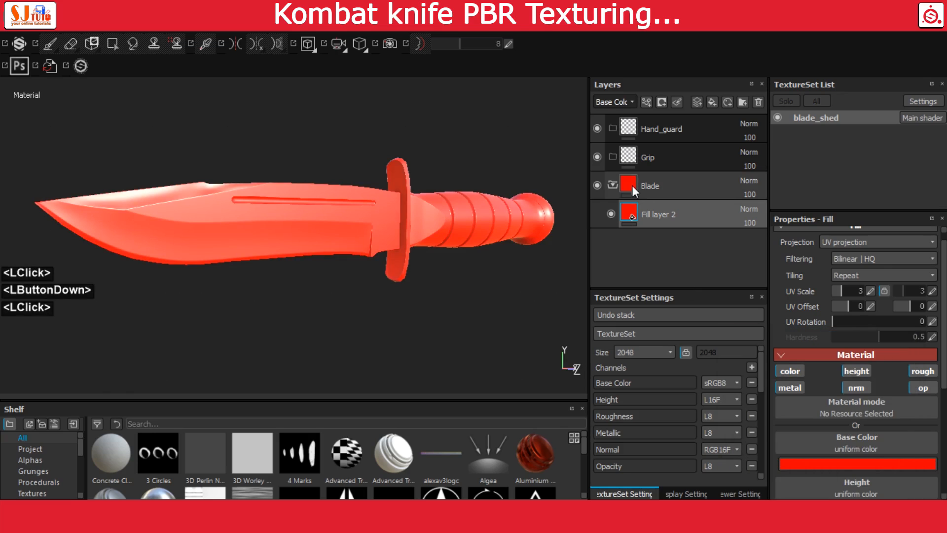
right_click(633, 184)
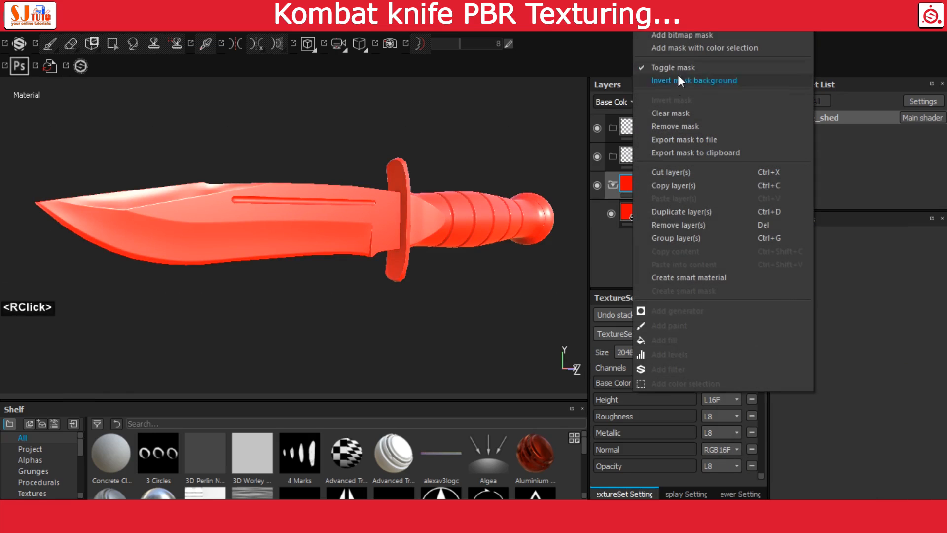
left_click(681, 22)
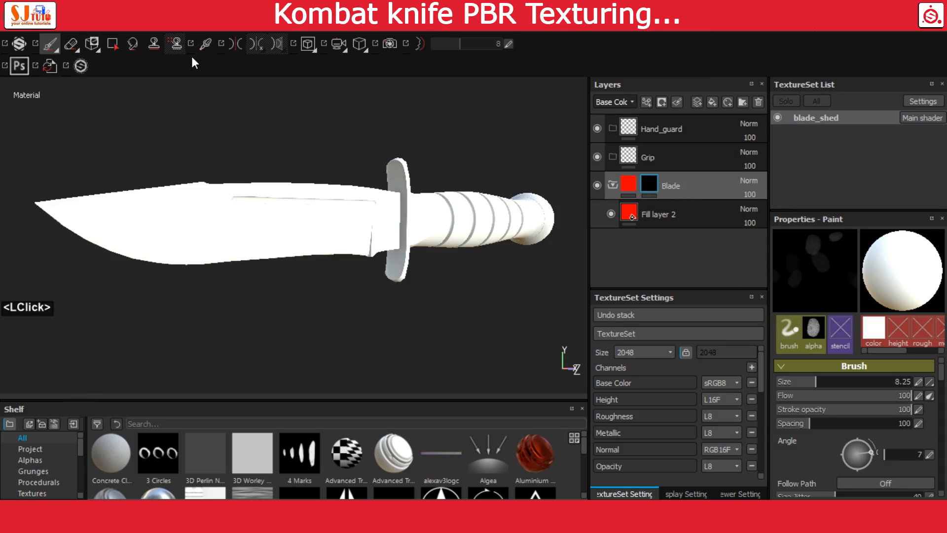
Step: Fill the blade mesh white in the Blade folder's mask using Polygon Fill in mesh fill mode
left_click(113, 43)
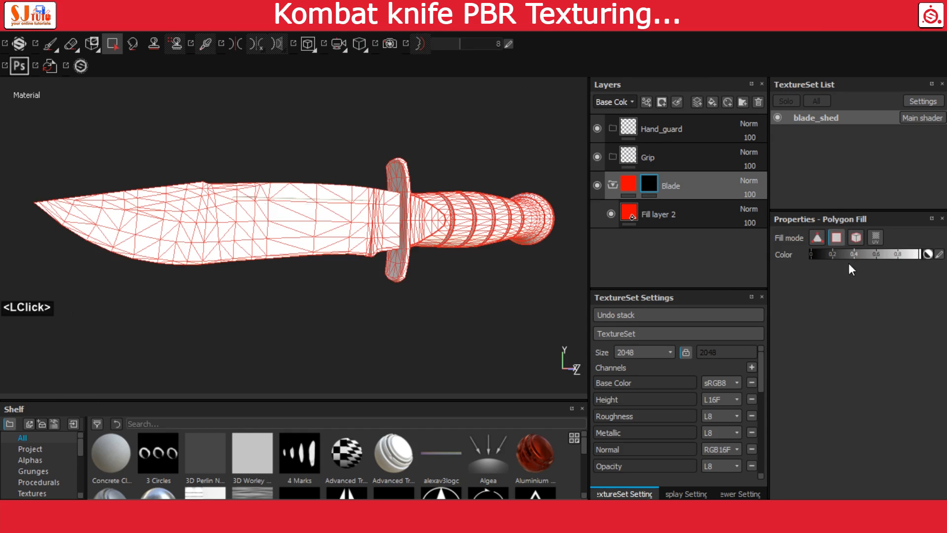
left_click(330, 237)
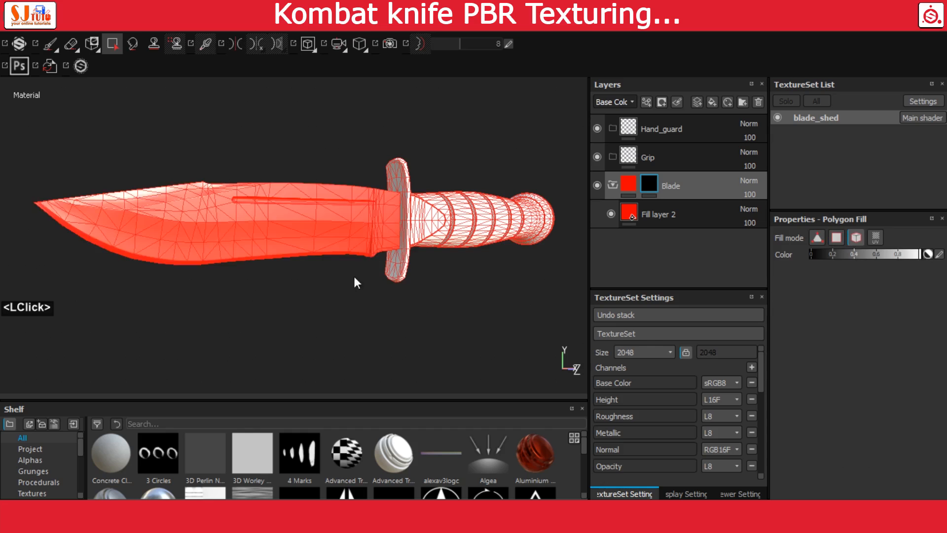
left_click_drag(356, 278, 385, 254, "alt")
middle_click_drag(385, 254, 416, 237, "alt")
right_click_drag(417, 237, 439, 234, "alt")
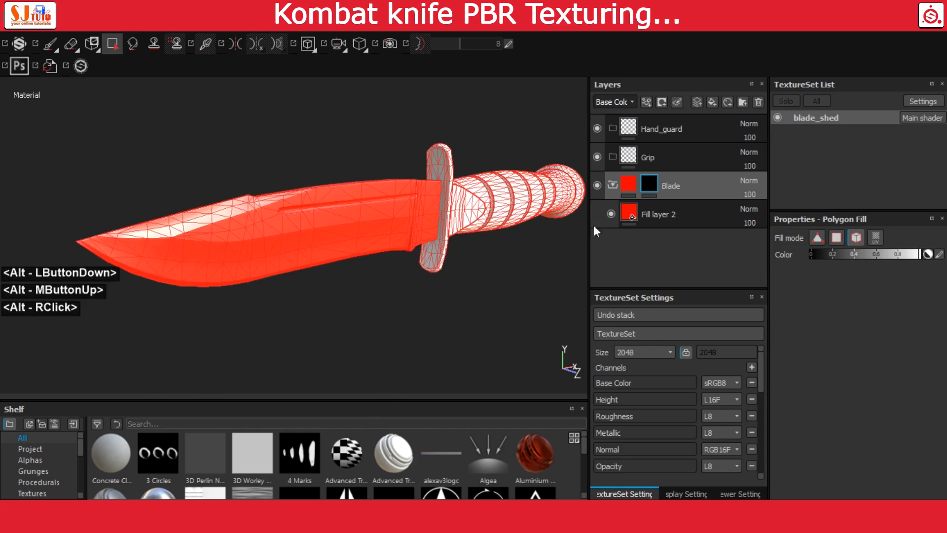
left_click(633, 188)
left_click(629, 158)
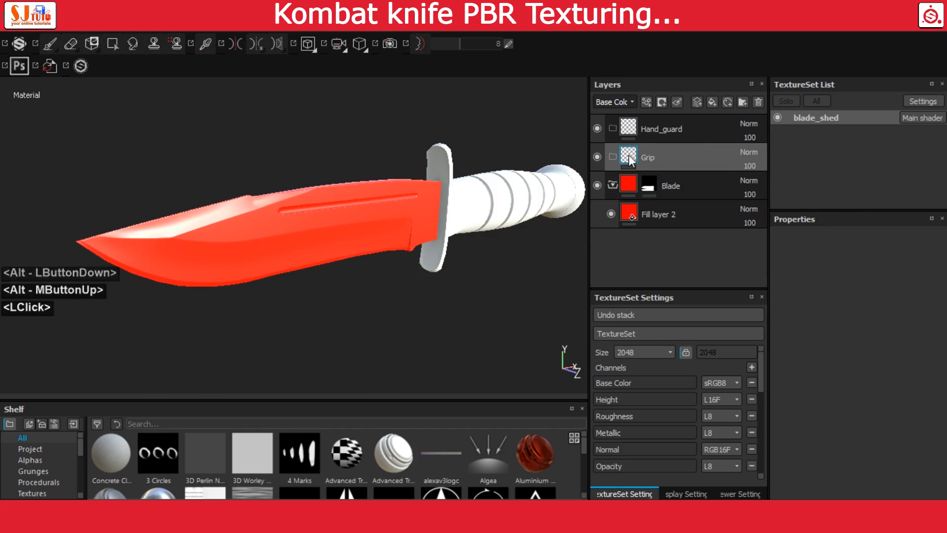
right_click(630, 158)
left_click(702, 35)
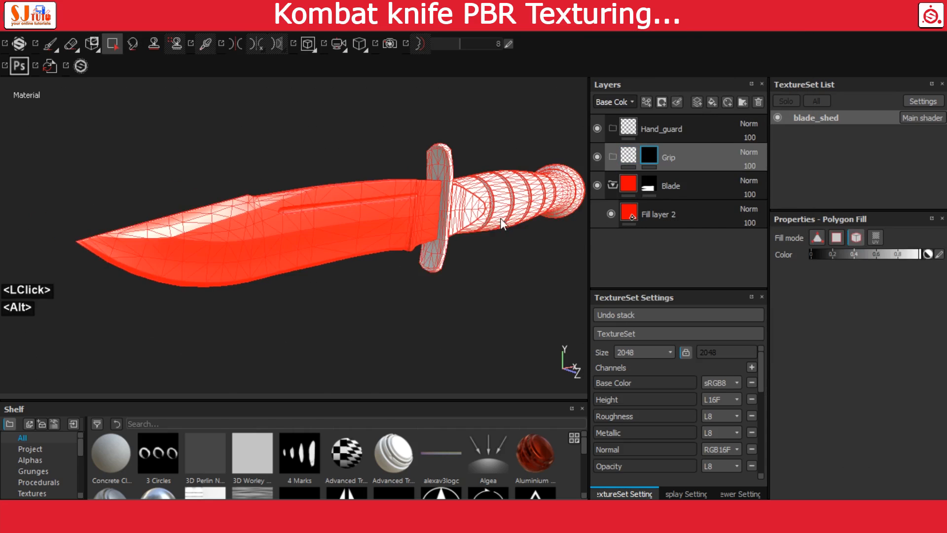
middle_click_drag(502, 223, 405, 225, "alt")
right_click_drag(404, 224, 420, 217, "alt")
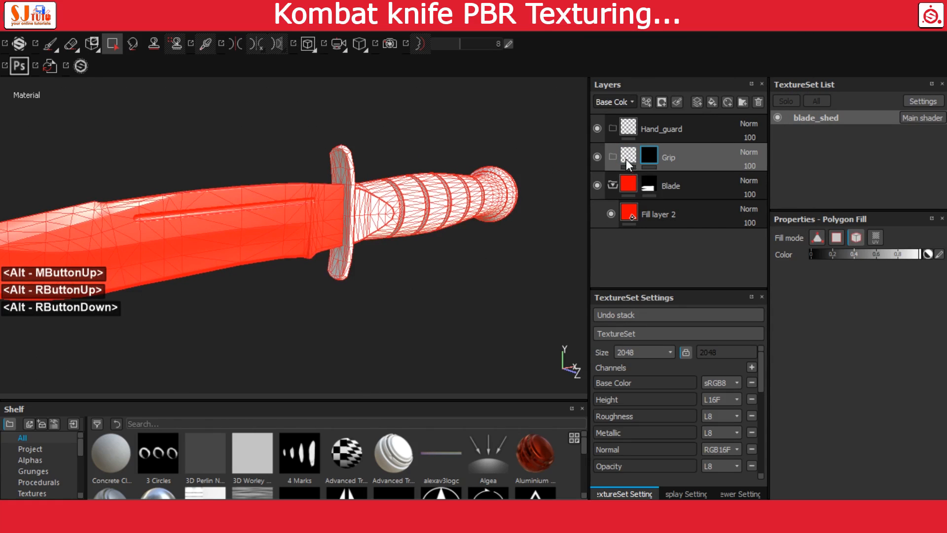
left_click(857, 240)
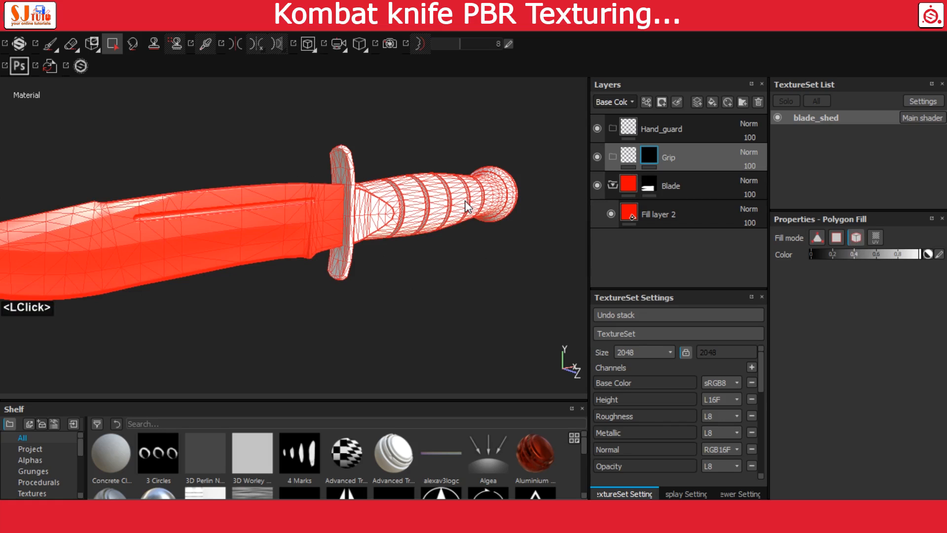
left_click_drag(499, 225, 428, 212, "alt")
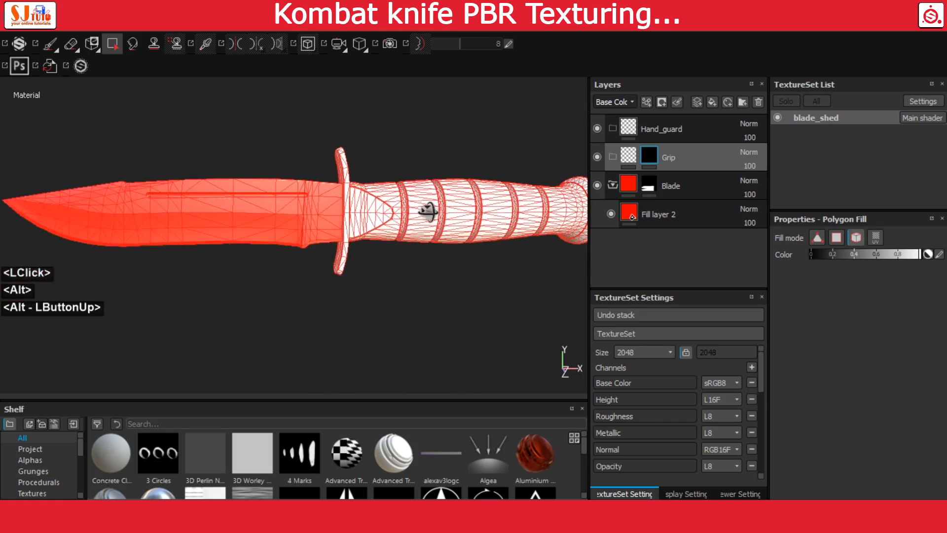
middle_click_drag(471, 206, 353, 225, "alt")
right_click_drag(353, 225, 476, 254, "alt")
left_click_drag(476, 254, 434, 250, "alt")
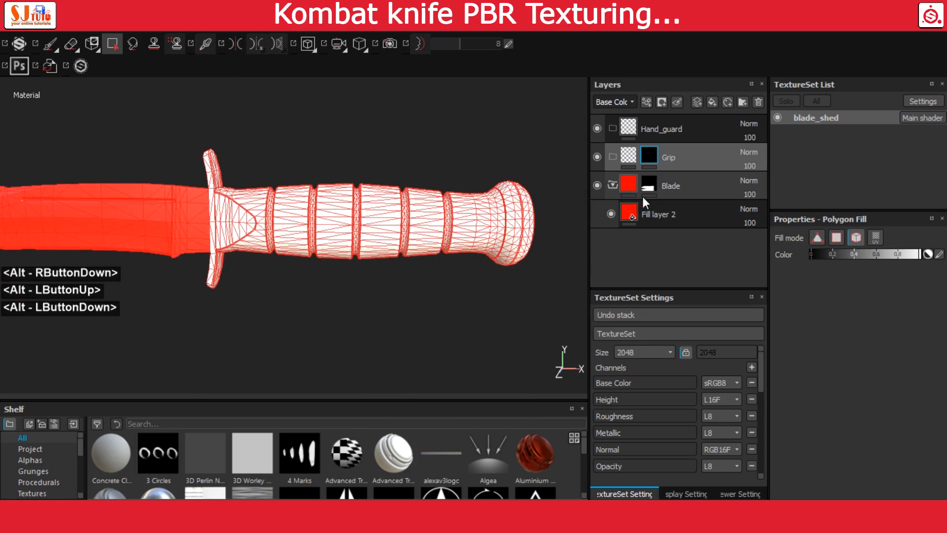
key("ctrl+z")
left_click(627, 158)
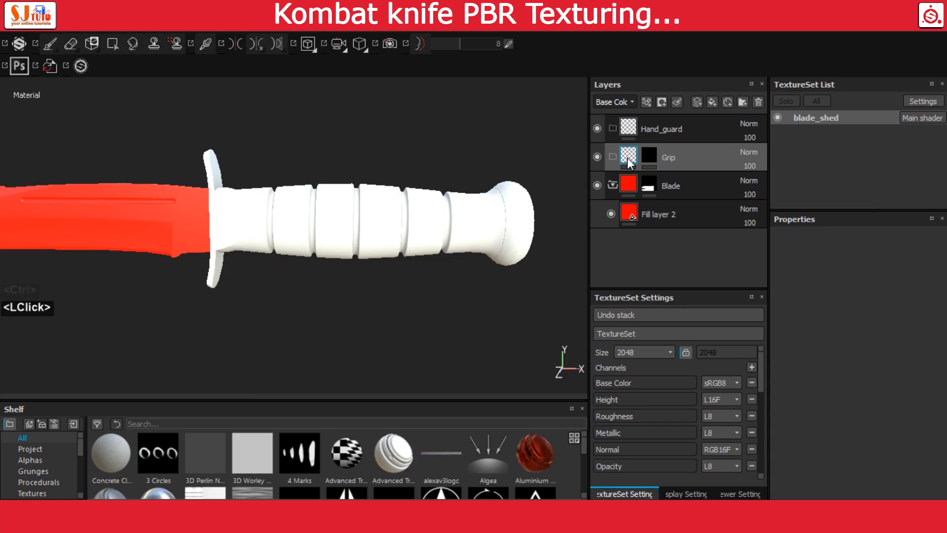
key("ctrl+z")
left_click(627, 157)
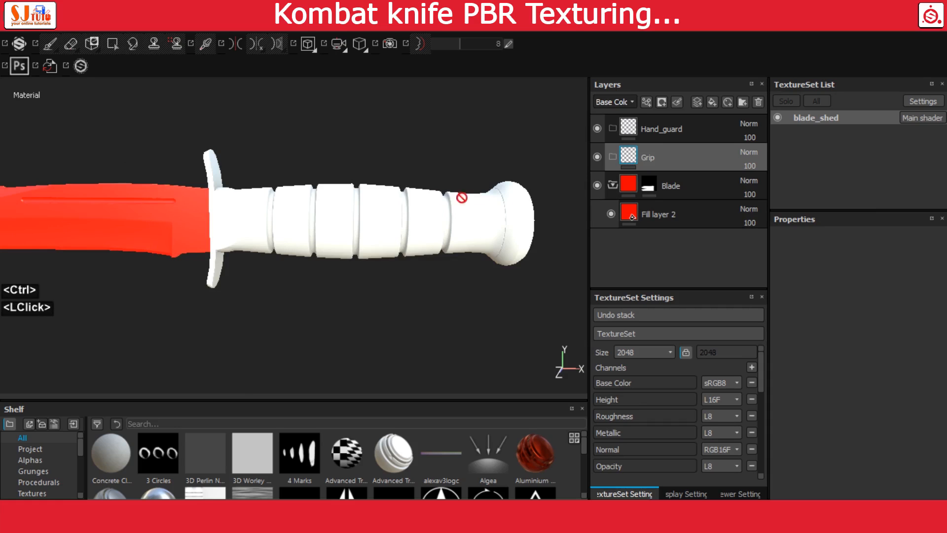
Step: Add a fill layer with a bright green base color (H 0.325, S 1, V 1) and place it inside the Grip folder
left_click_drag(462, 197, 450, 200, "alt")
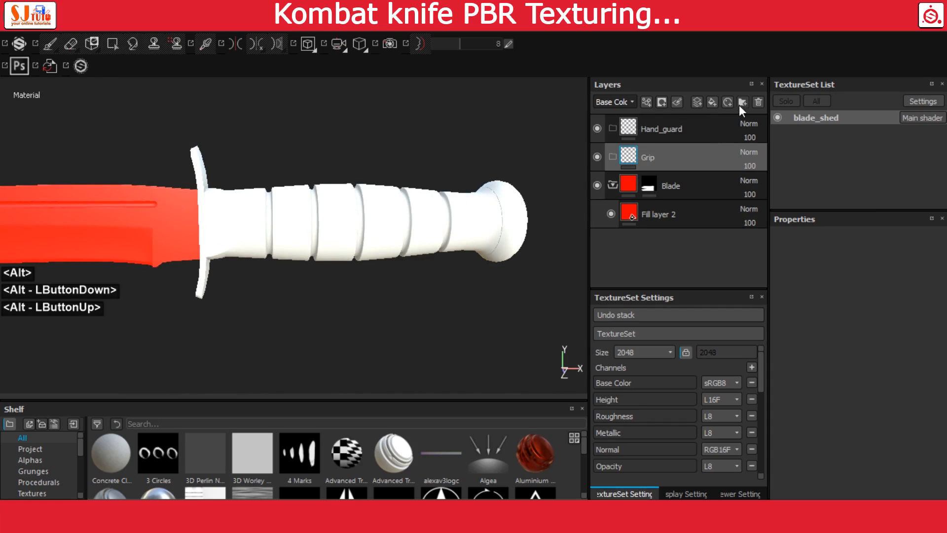
left_click(712, 102)
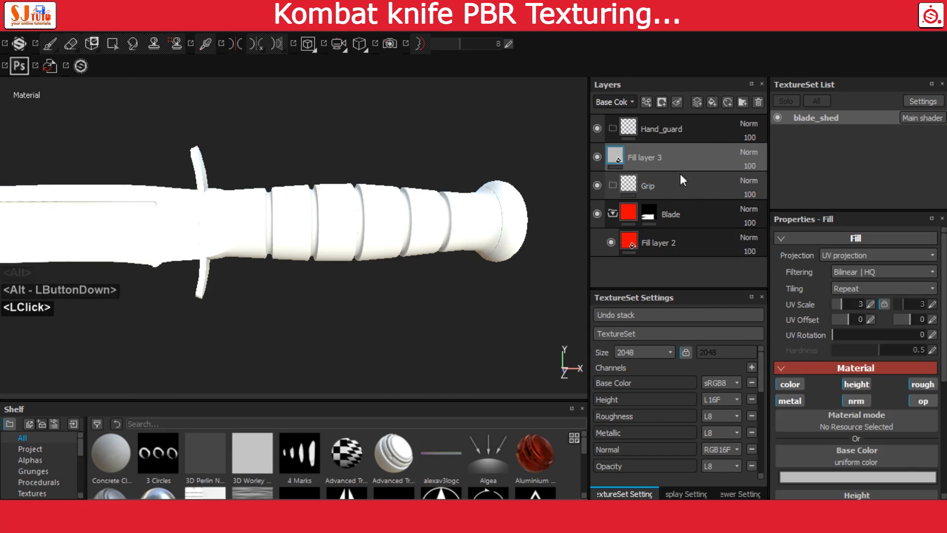
left_click(847, 478)
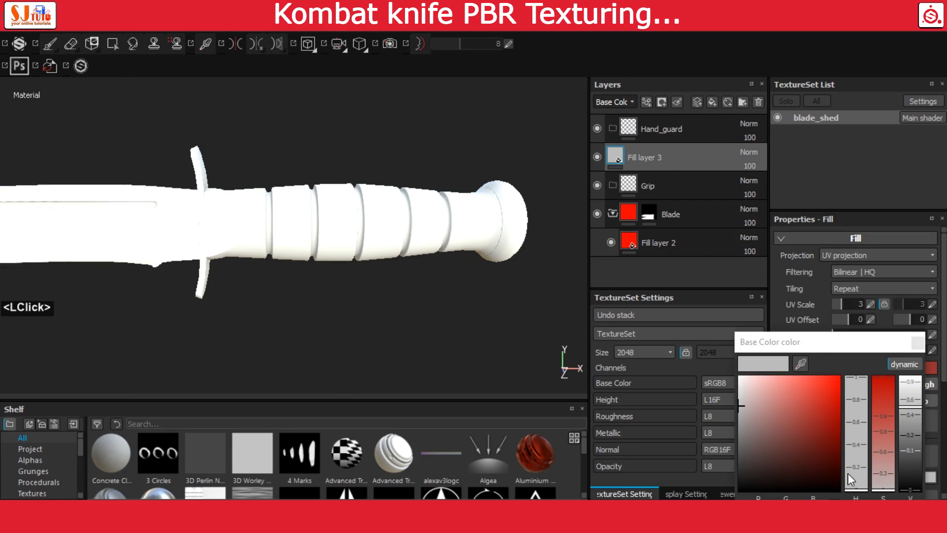
left_click_drag(826, 348, 826, 258)
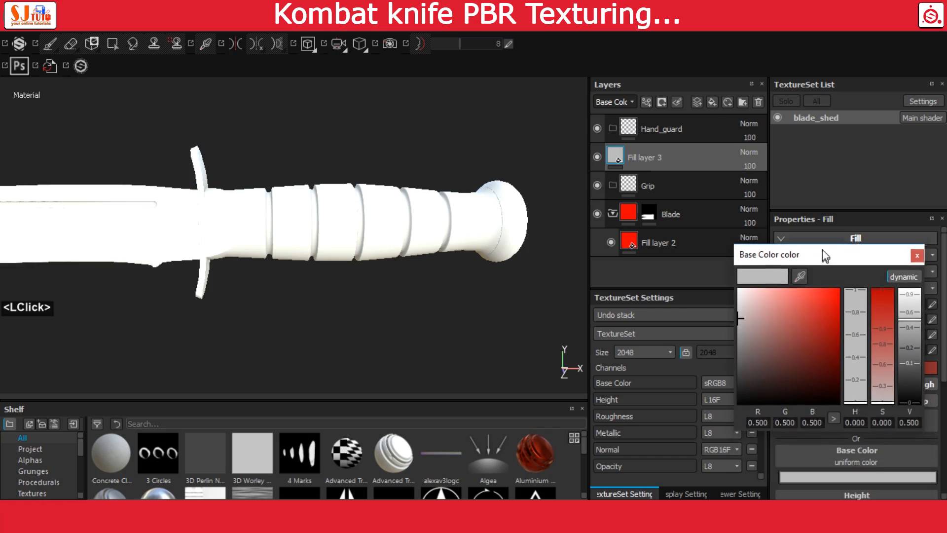
left_click(906, 275)
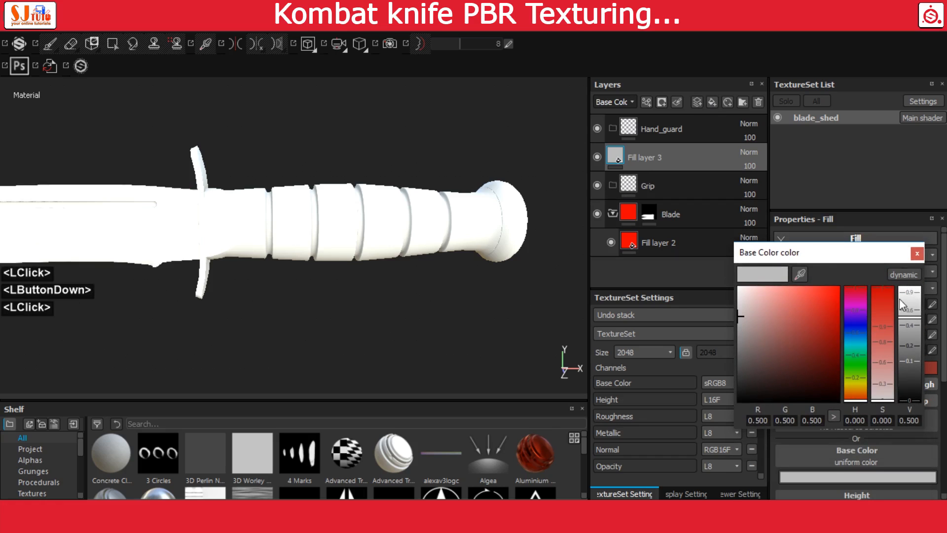
mouse_move(850, 382)
left_mouse_down()
mouse_move(856, 356)
mouse_move(861, 363)
left_mouse_up()
left_click_drag(822, 303, 860, 265)
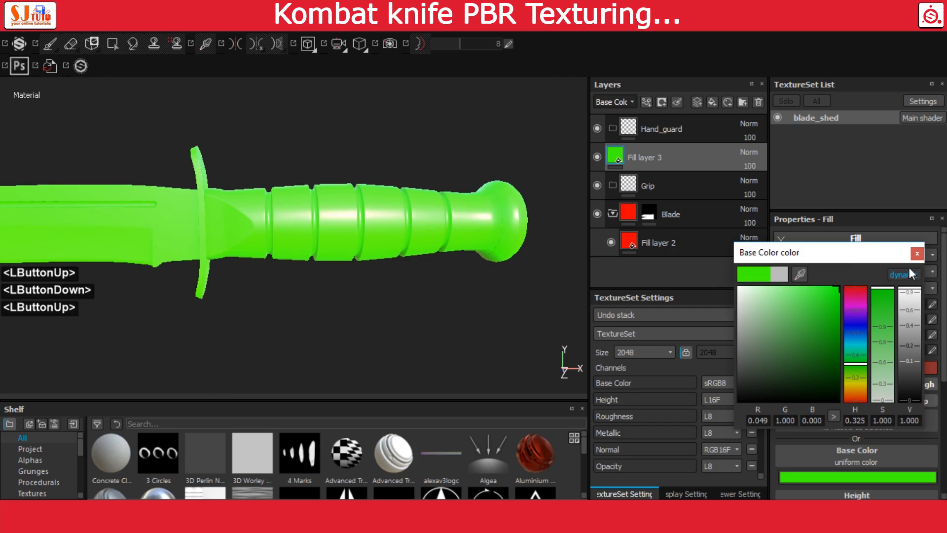
left_click(917, 253)
left_click_drag(615, 153, 641, 179)
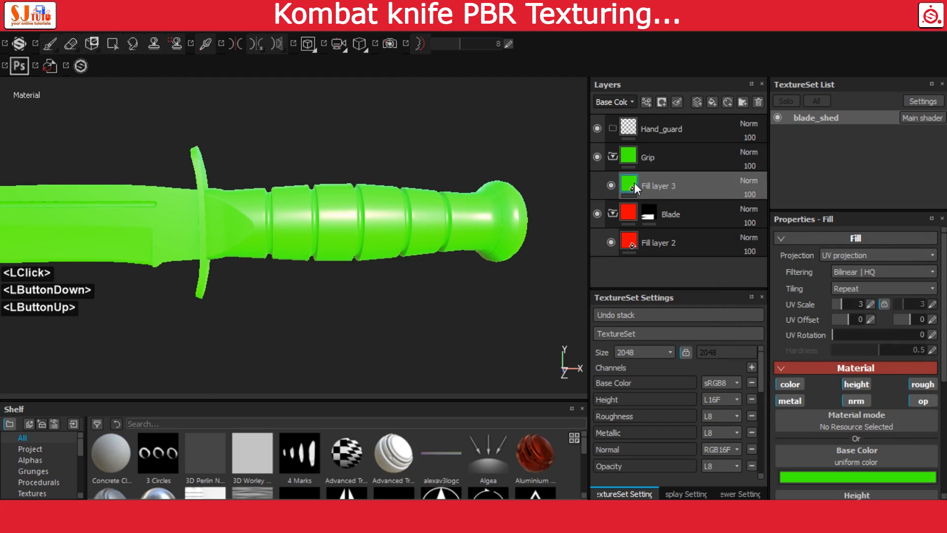
Step: Add a black mask to the Grip folder
double_click(626, 153)
right_click(626, 153)
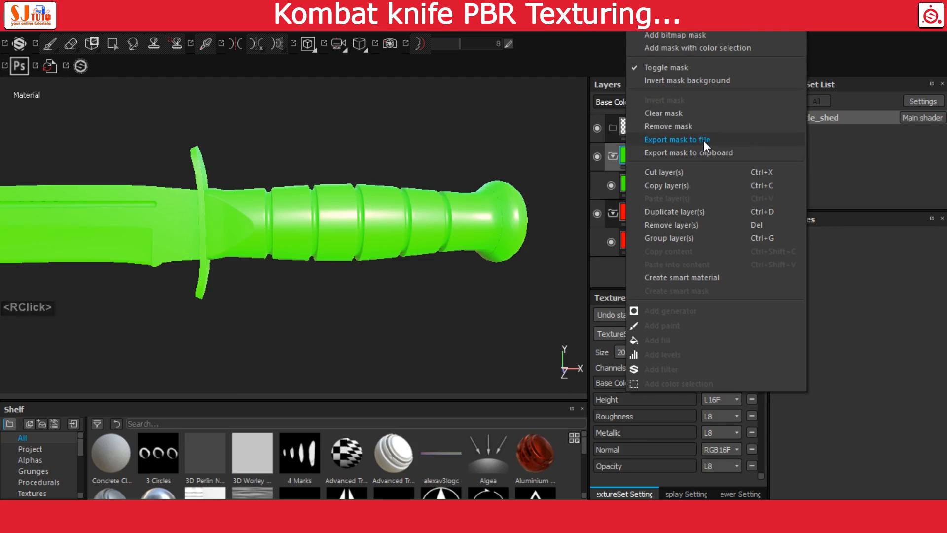
left_click(695, 35)
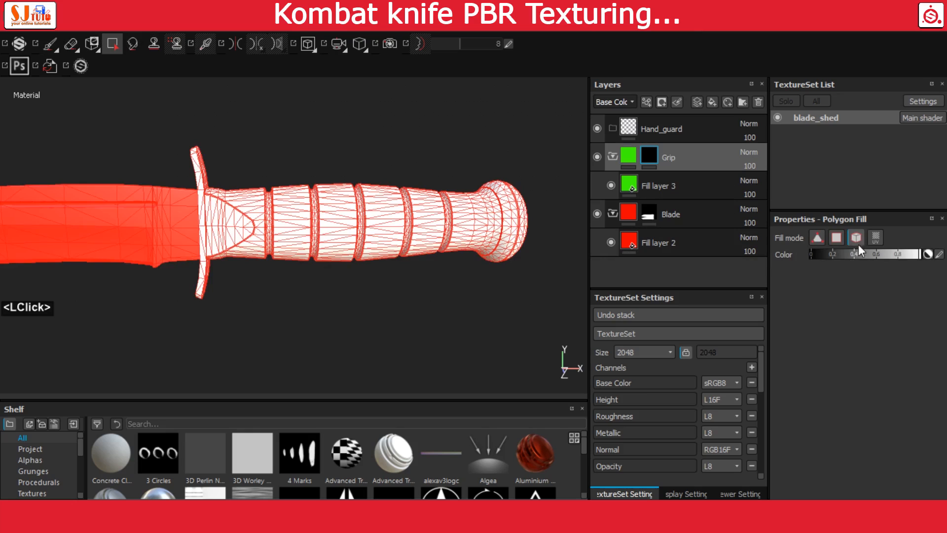
Step: Fill the knife's grip mesh white in the Grip folder's mask using mesh fill mode
double_click(451, 242)
middle_click(567, 238, "alt")
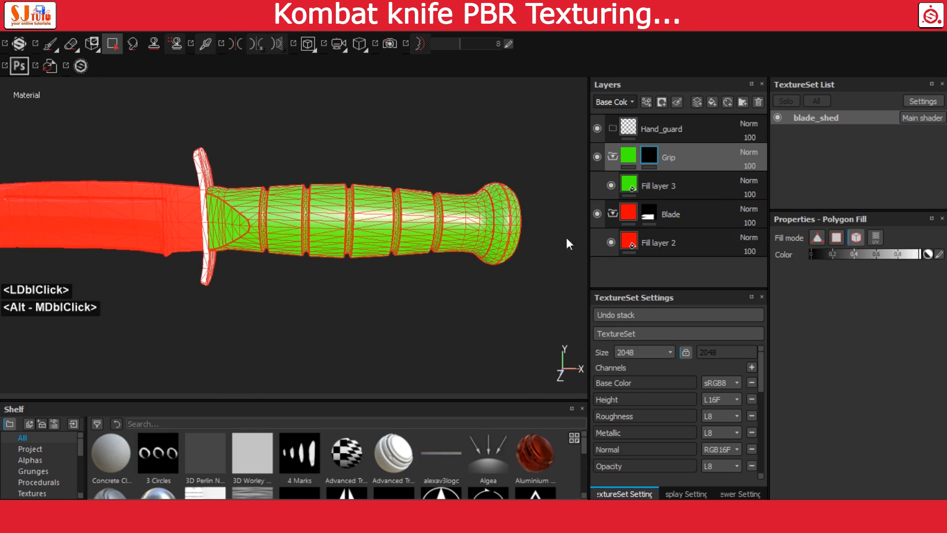
Step: Remove the pommel from the Grip mask by filling its round and strip-shaped UV islands black in UV chunk fill mode, using the 3D/2D view
left_click(812, 255)
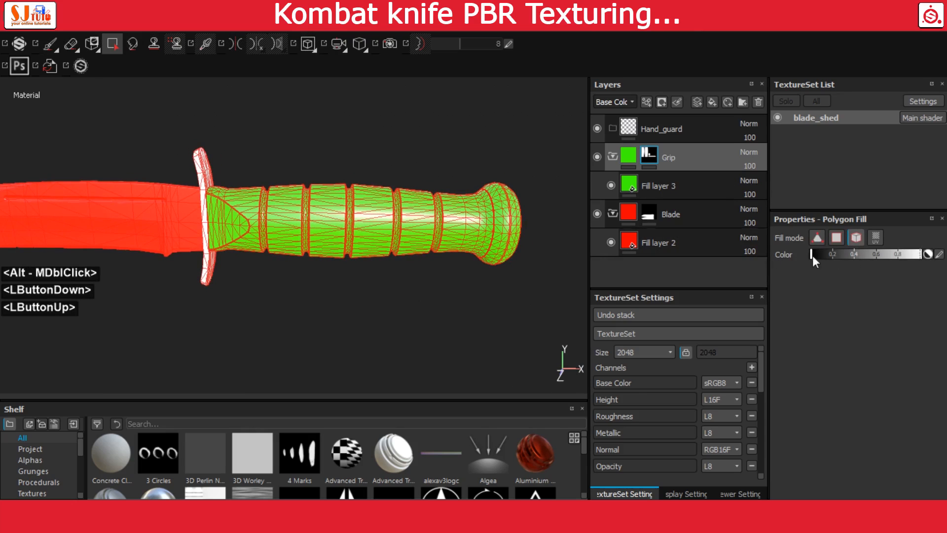
left_click(877, 237)
left_click(312, 43)
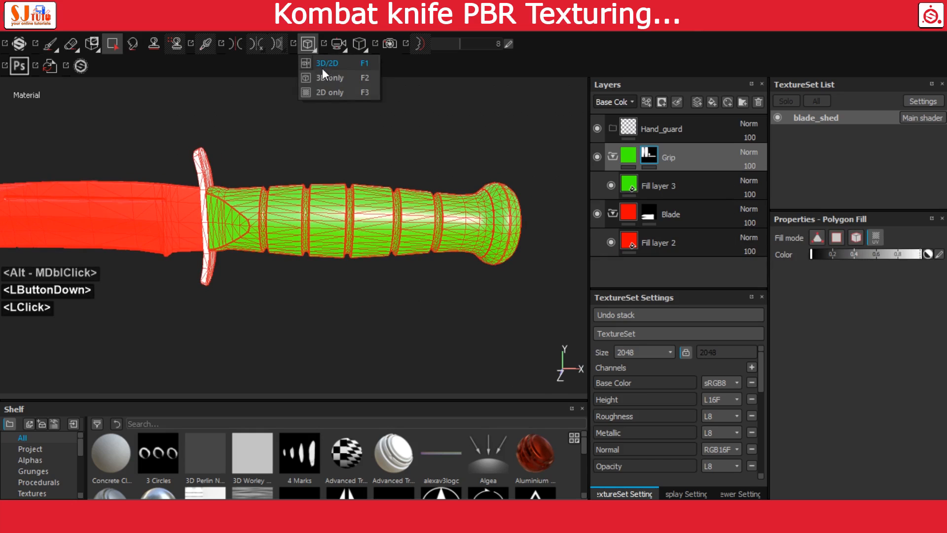
left_click(328, 67)
left_click_drag(417, 147, 483, 189, "alt")
middle_click_drag(483, 189, 480, 171, "alt")
left_click(478, 238)
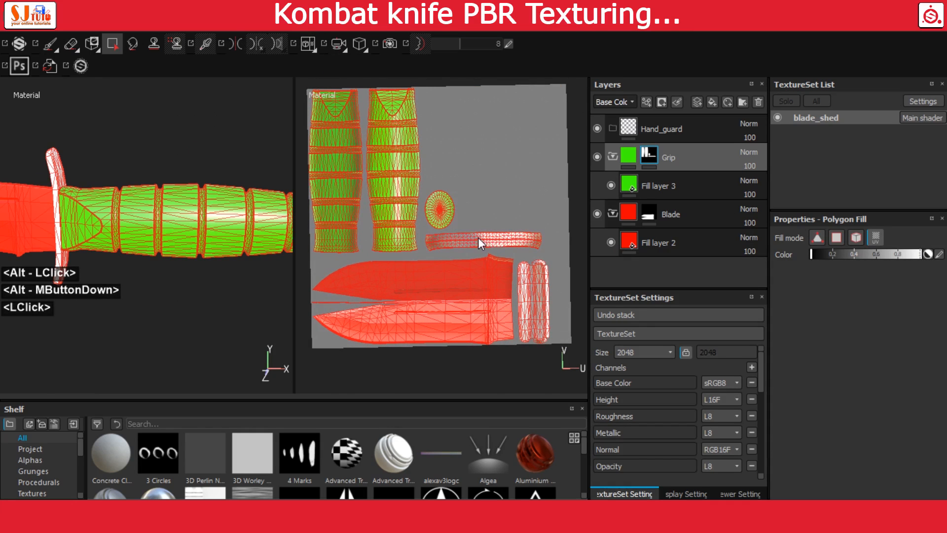
left_click(444, 212)
middle_click_drag(184, 191, 61, 184, "alt")
left_click_drag(84, 184, 148, 192, "alt")
middle_click_drag(148, 191, 237, 185, "alt")
right_click_drag(237, 186, 174, 167, "alt")
middle_click(174, 166, "alt")
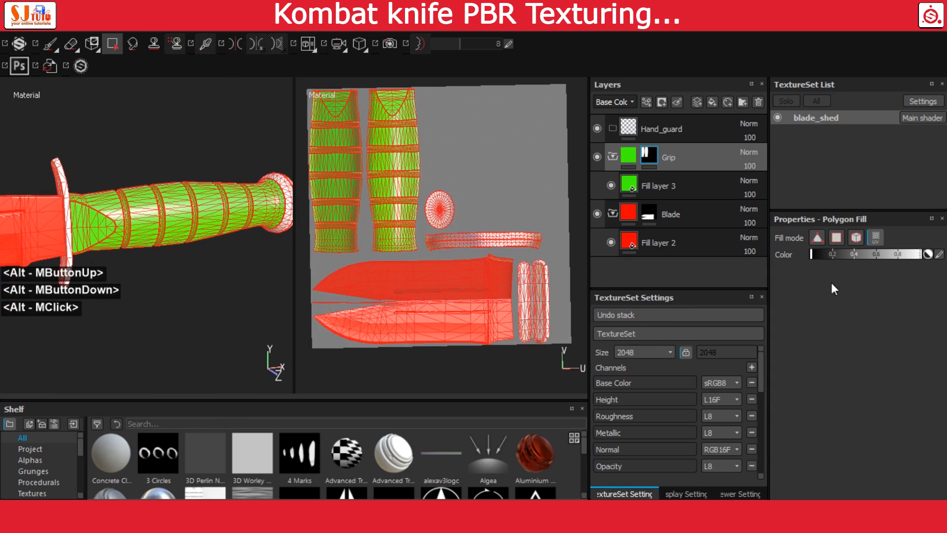
Step: Collapse the Grip and Blade folders and add a new fill layer inside the Hand_guard folder
left_click(613, 157)
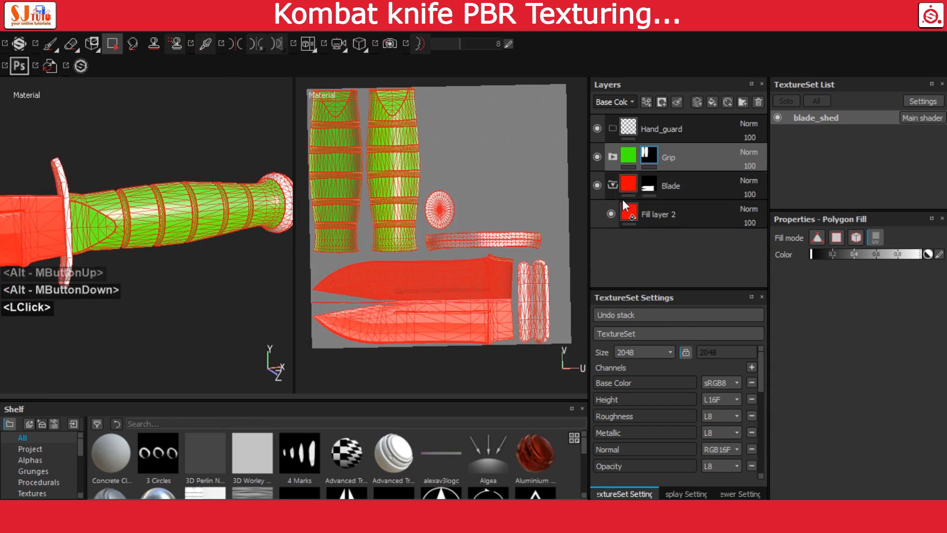
left_click(613, 185)
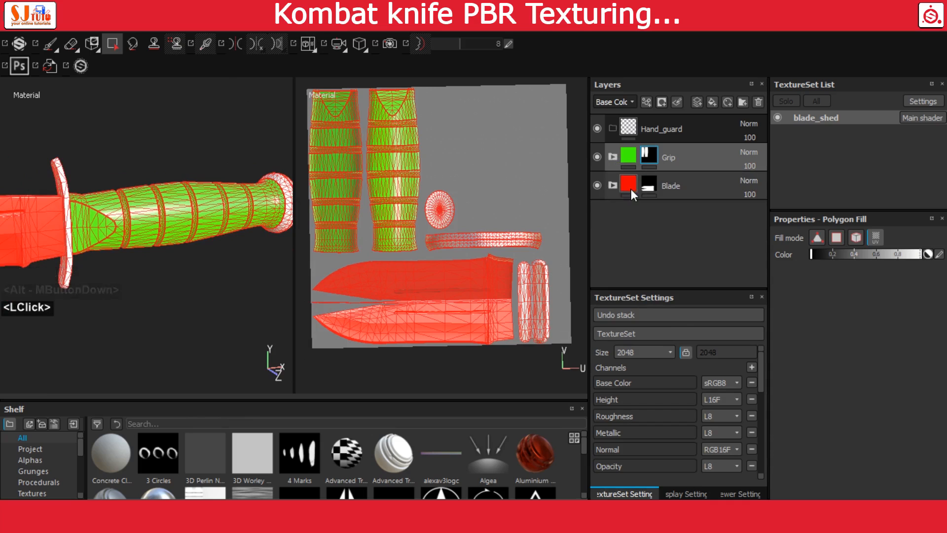
left_click(627, 129)
left_click(712, 101)
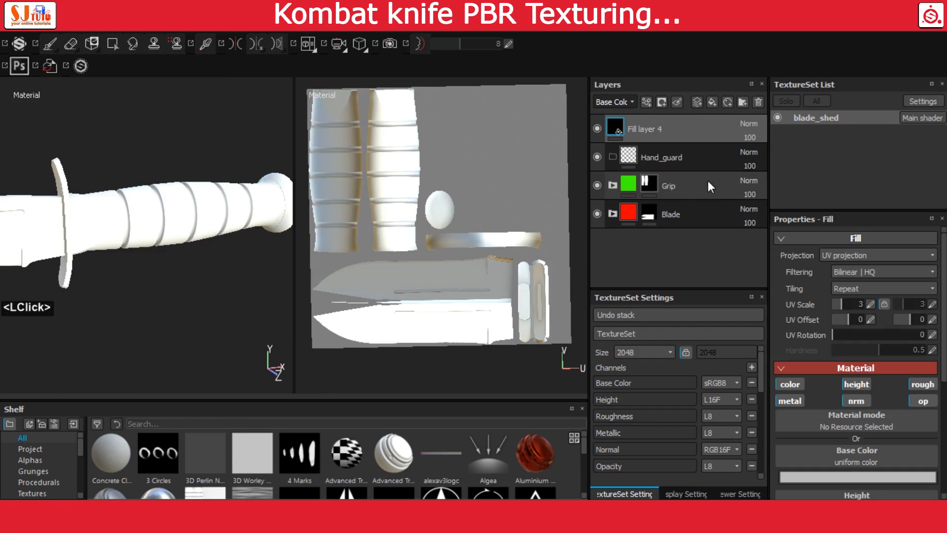
left_click_drag(621, 128, 642, 150)
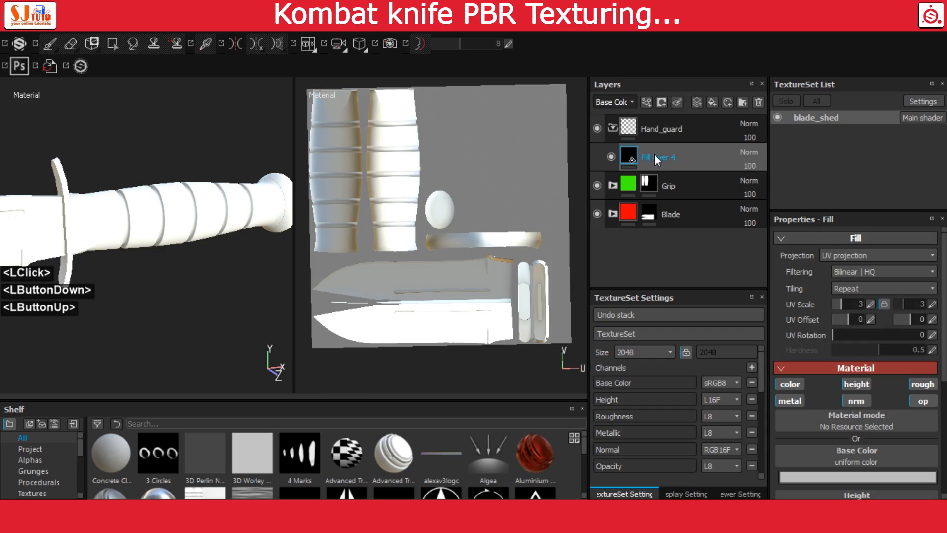
Step: Set the Hand_guard fill layer's base color to bright magenta, with the color picker's dynamic option off
left_click(815, 479)
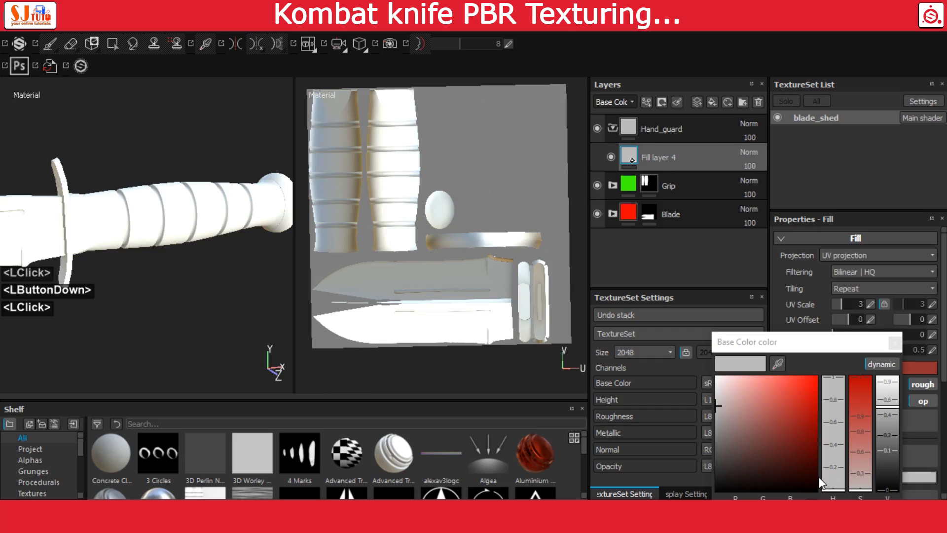
left_click(875, 364)
left_click_drag(833, 443, 828, 401)
left_click(817, 378)
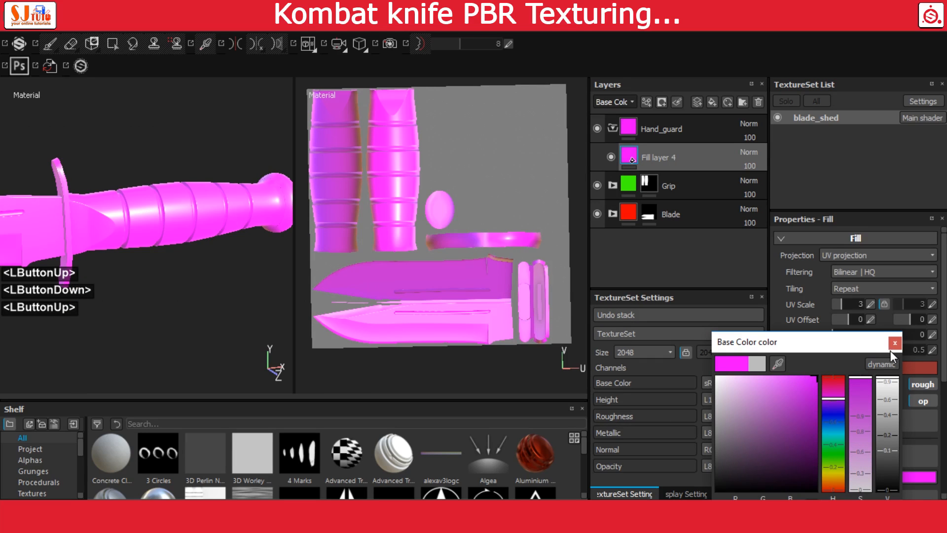
left_click(834, 377)
left_click(832, 398)
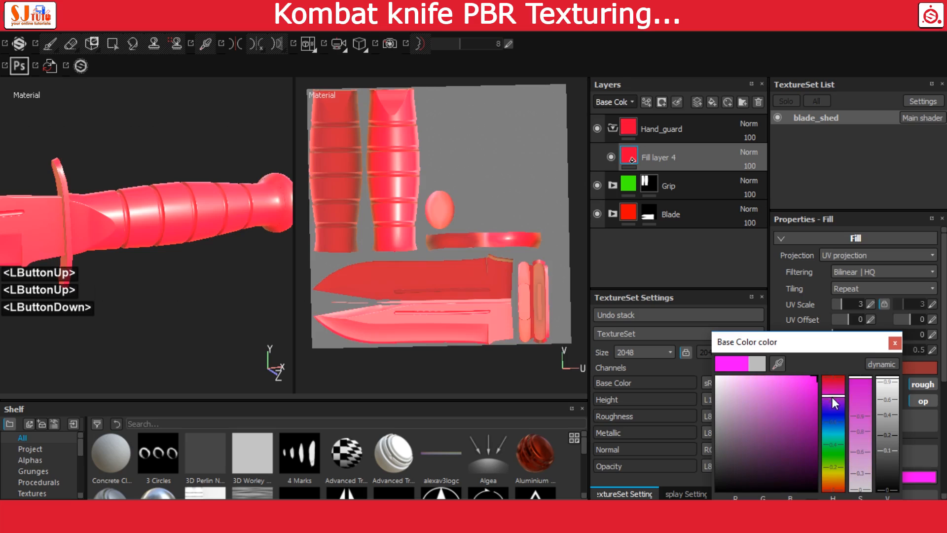
left_click(894, 346)
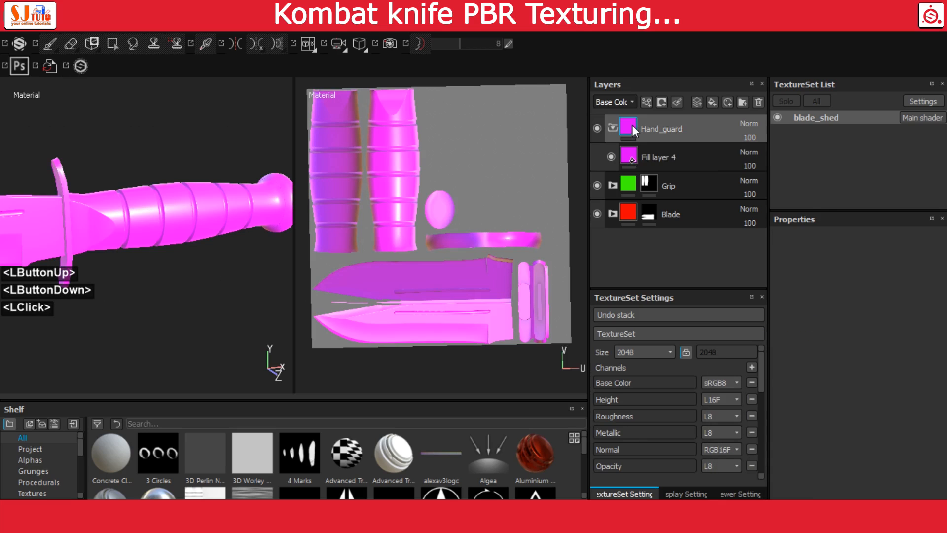
Step: Add a black mask to the Hand_guard folder and fill the guard mesh white in it using mesh fill mode
right_click(632, 123)
left_click(661, 143)
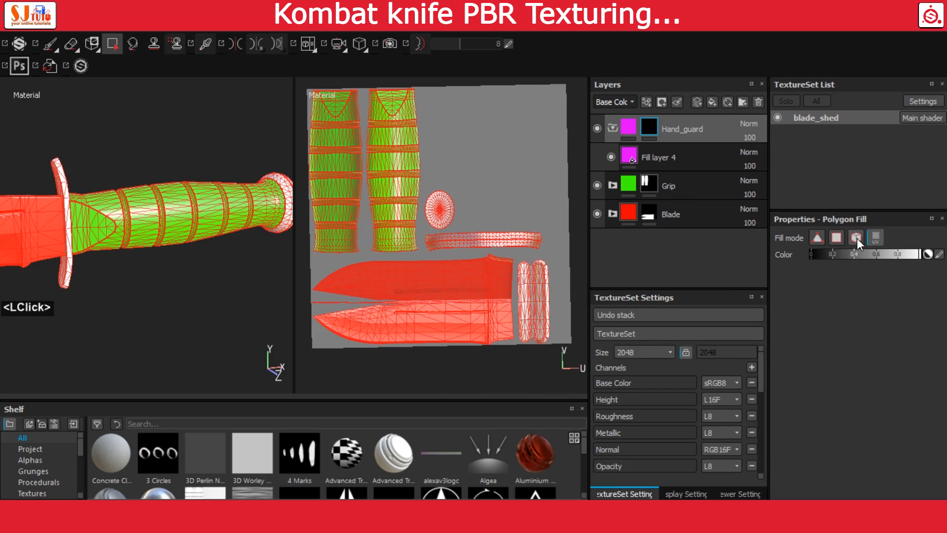
left_click(66, 215)
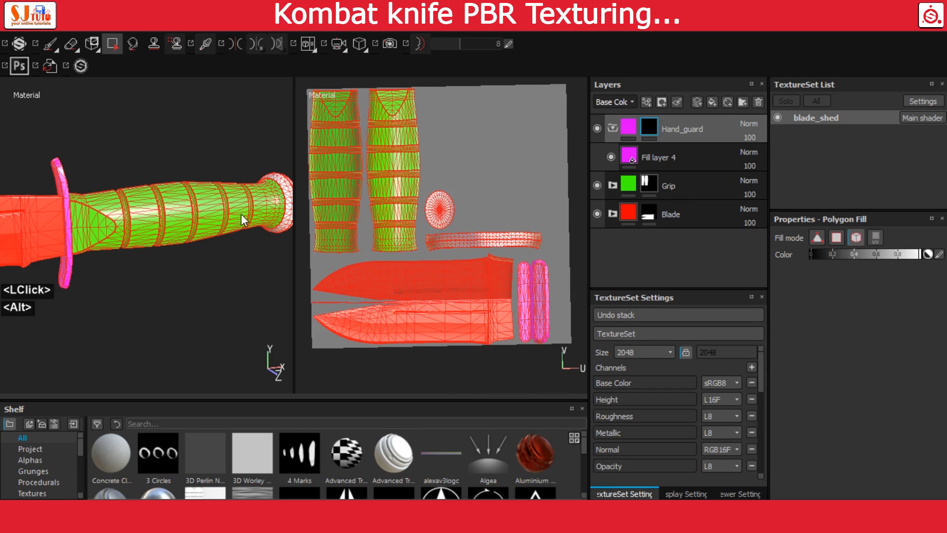
Step: Add the pommel to the Hand_guard mask by filling its UV islands white in UV chunk fill mode
middle_click_drag(245, 218, 178, 228, "alt")
left_click(877, 238)
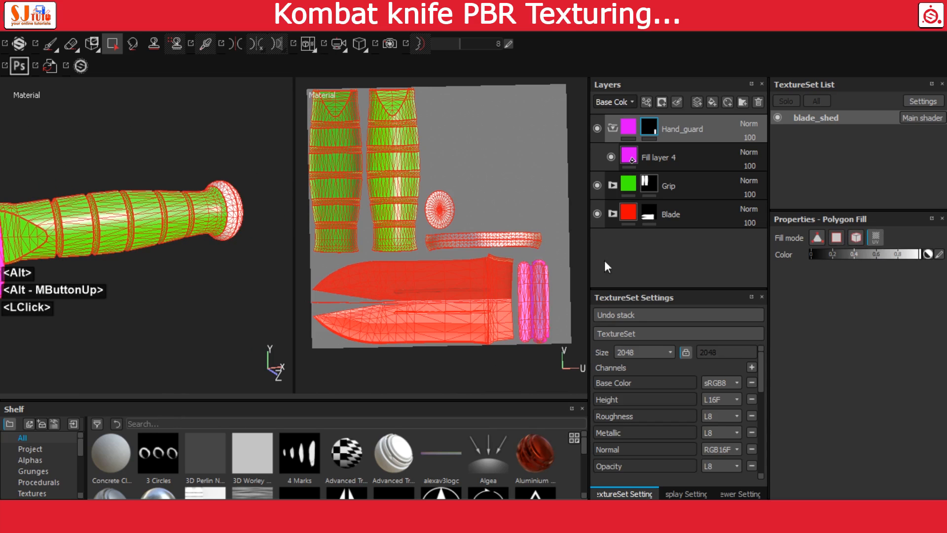
left_click(482, 236)
left_click_drag(207, 227, 106, 222, "alt")
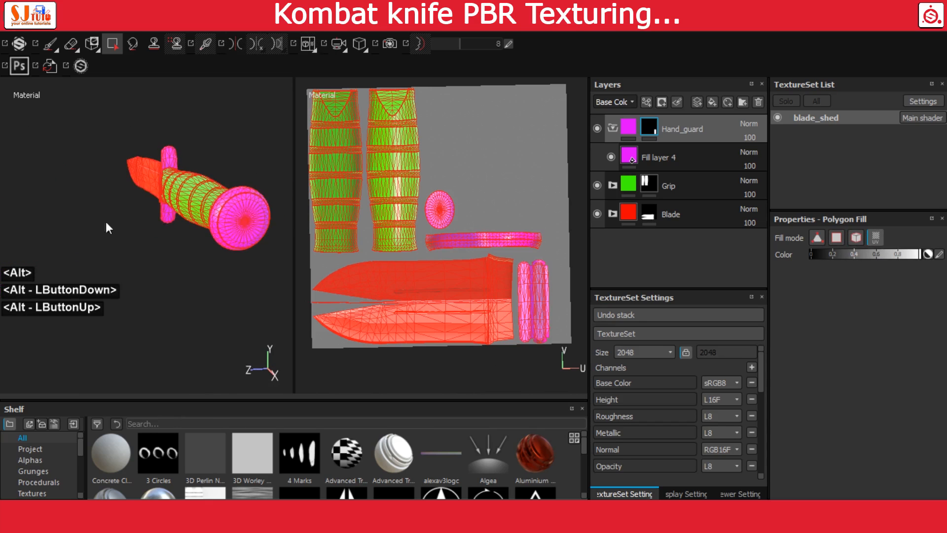
right_click_drag(105, 222, 223, 249, "alt")
Step: Collapse the Hand_guard folder, leave mask editing and switch the viewport to 3D only
left_click(612, 129)
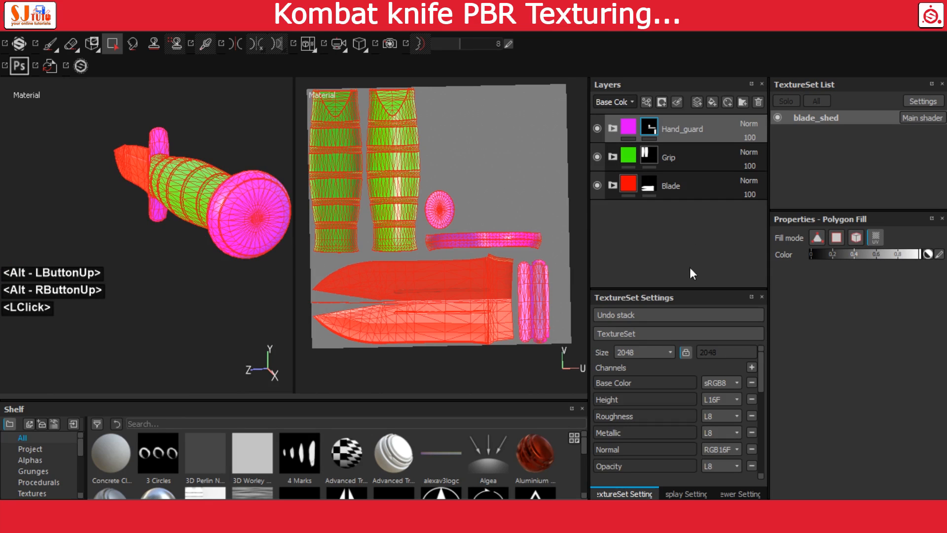
left_click(626, 140)
left_click(309, 47)
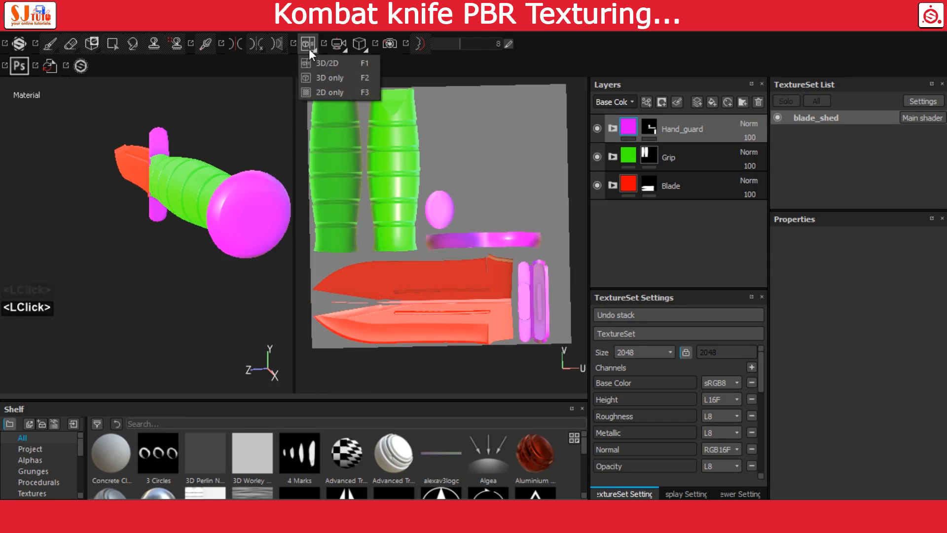
left_click(331, 81)
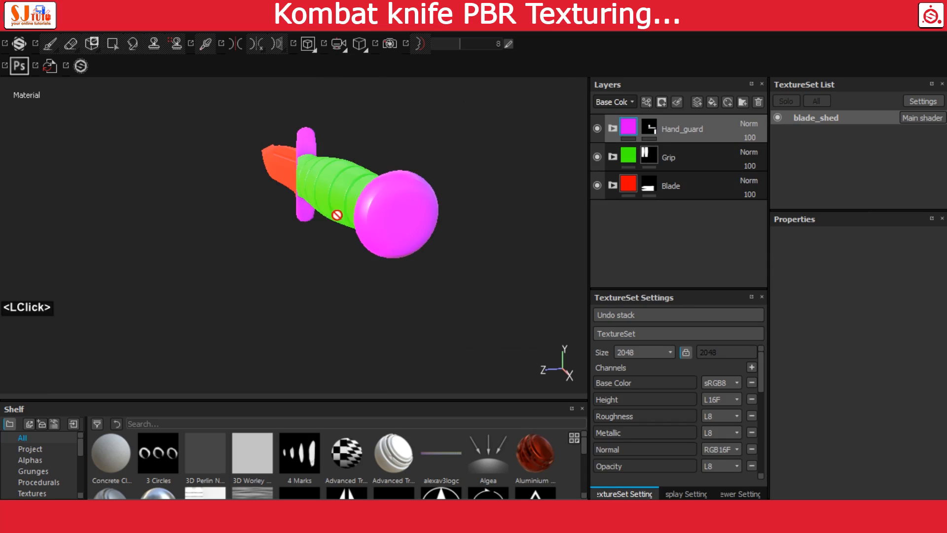
Step: Examine the color-coded blade, grip, guard and pommel on the 3D knife from the side
left_click_drag(332, 214, 429, 205, "alt")
right_click_drag(429, 205, 226, 189, "alt")
left_click_drag(226, 189, 316, 193, "alt")
middle_click_drag(315, 192, 377, 212, "alt")
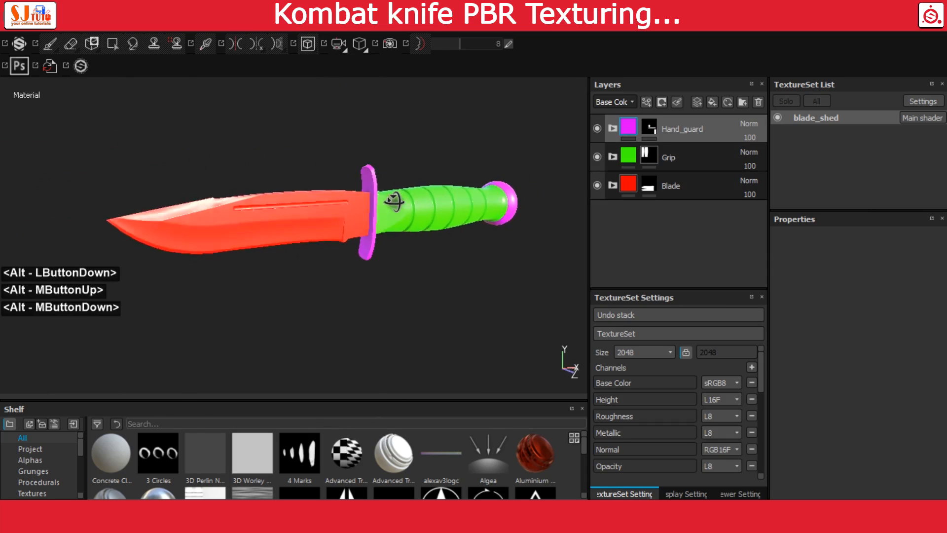
left_click_drag(377, 211, 391, 249, "alt")
right_click_drag(391, 250, 369, 238, "alt")
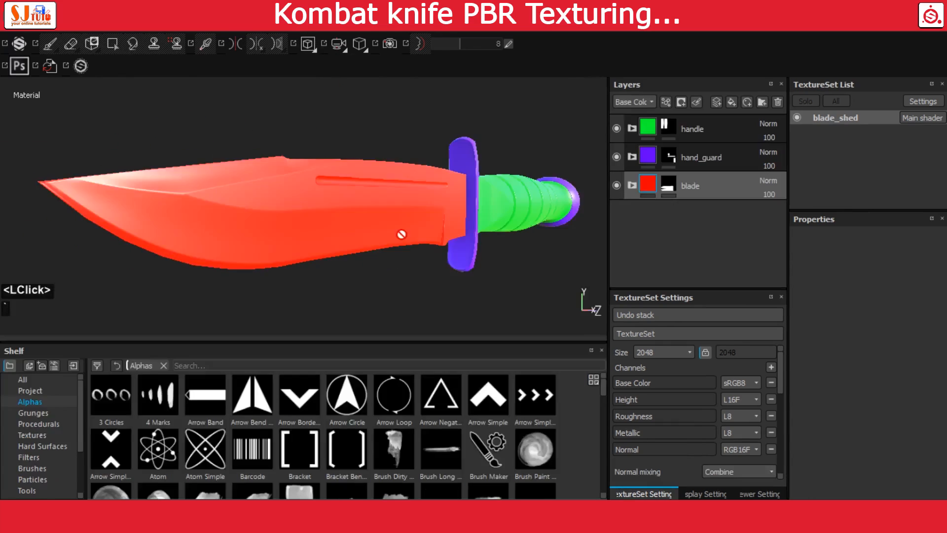
right_click_drag(343, 244, 355, 240, "alt")
left_click_drag(354, 241, 360, 239, "alt")
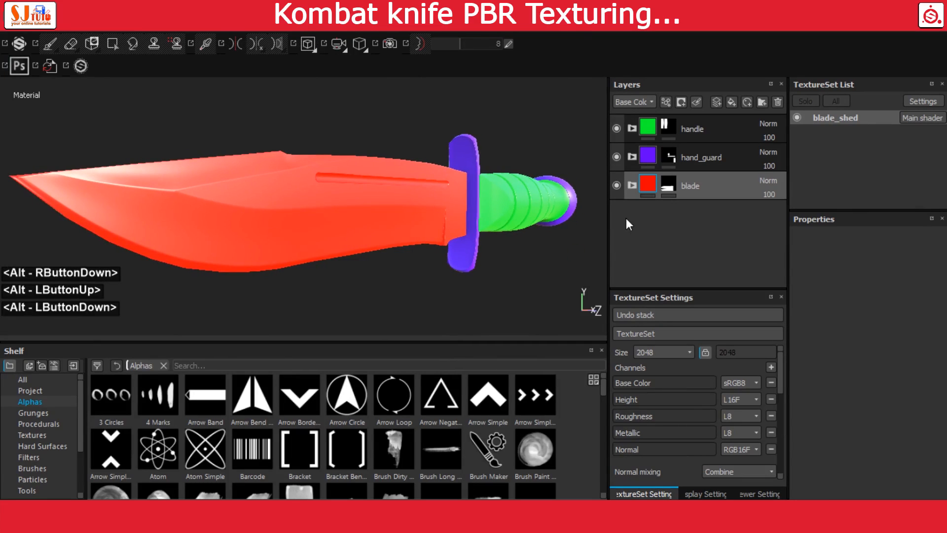
Step: Add a fill layer named Steel above the red fill layer in the blade folder
left_click(632, 185)
left_click(677, 215)
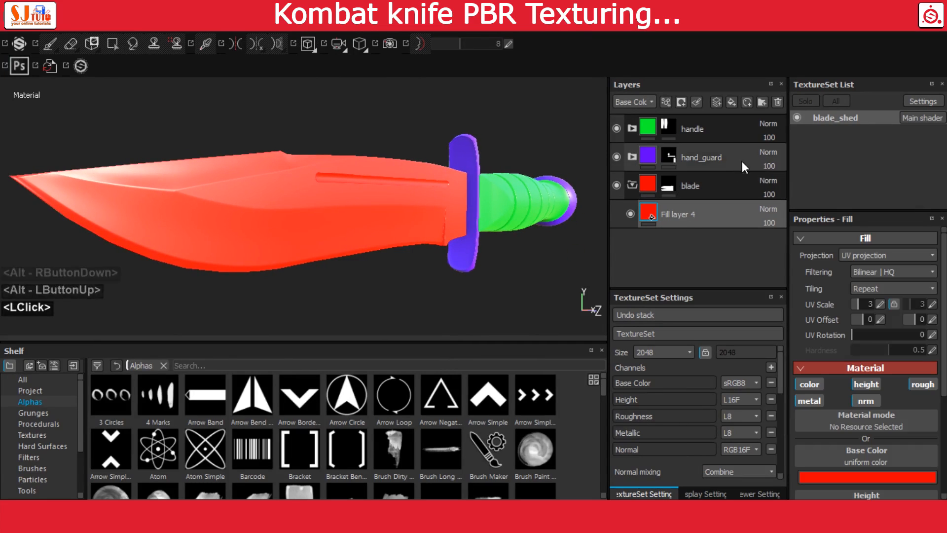
left_click(732, 102)
double_click(680, 214)
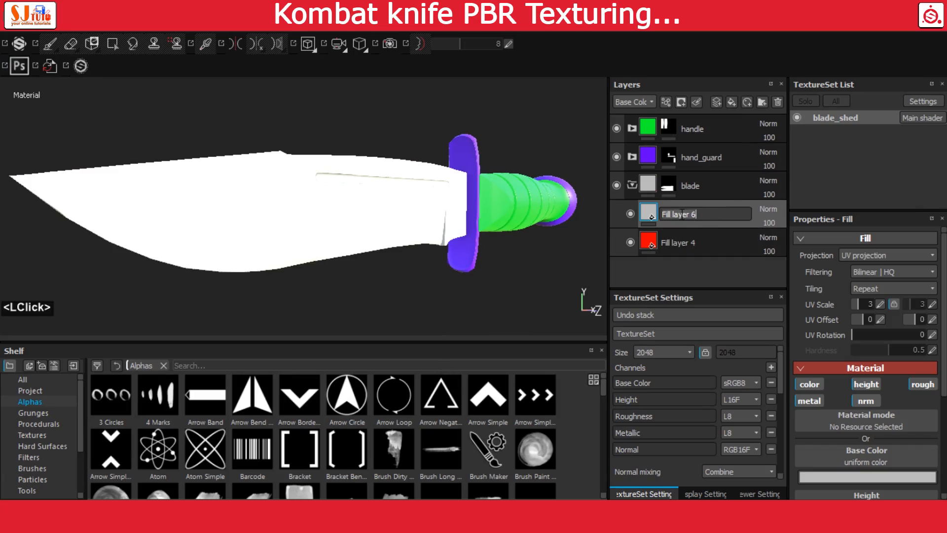
type("Ste")
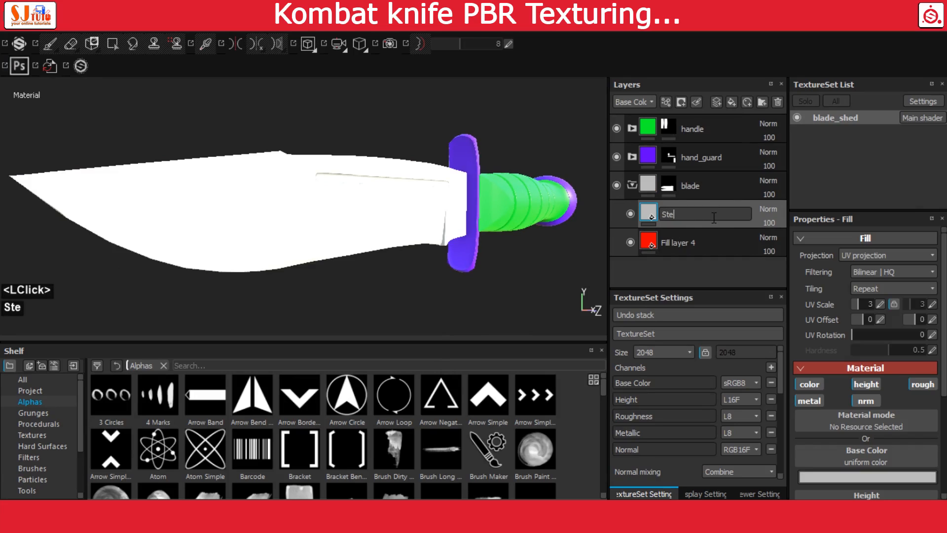
type("el")
key("Return")
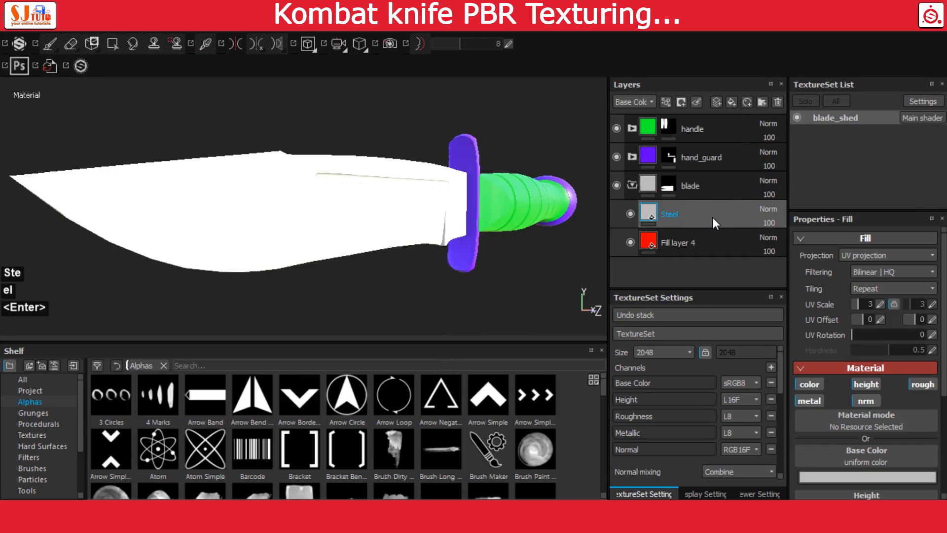
Step: Add a fill layer named "black paint" above Steel in the blade folder and hide the red fill layer
left_click(730, 102)
double_click(676, 214)
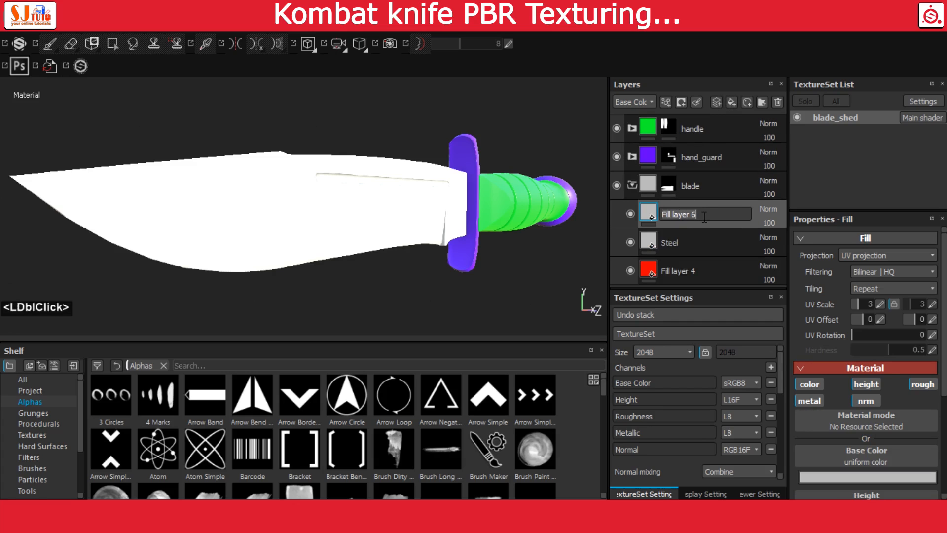
type("blac")
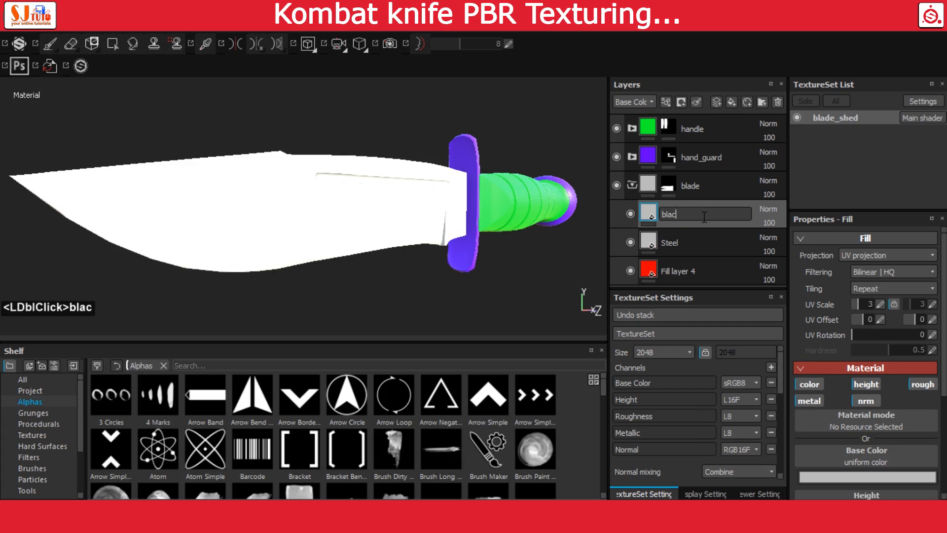
type("k paint")
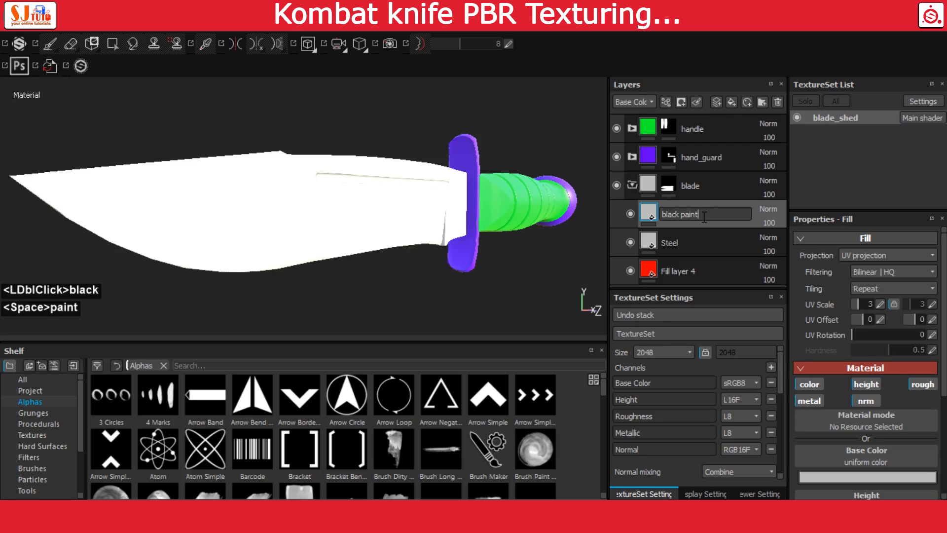
key("Return")
left_click(630, 271)
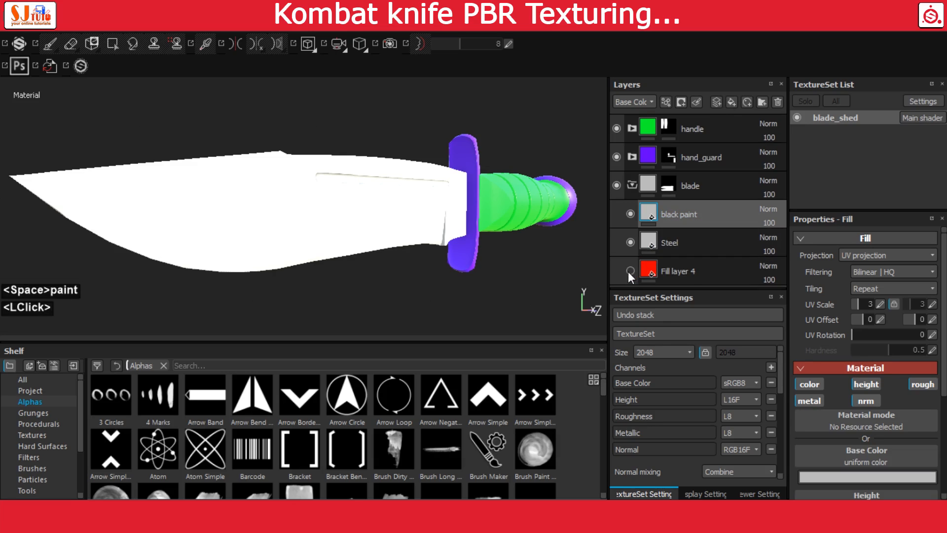
Step: Search the shelf materials for "steel" and apply Steel Rough to the Steel layer
left_click(683, 244)
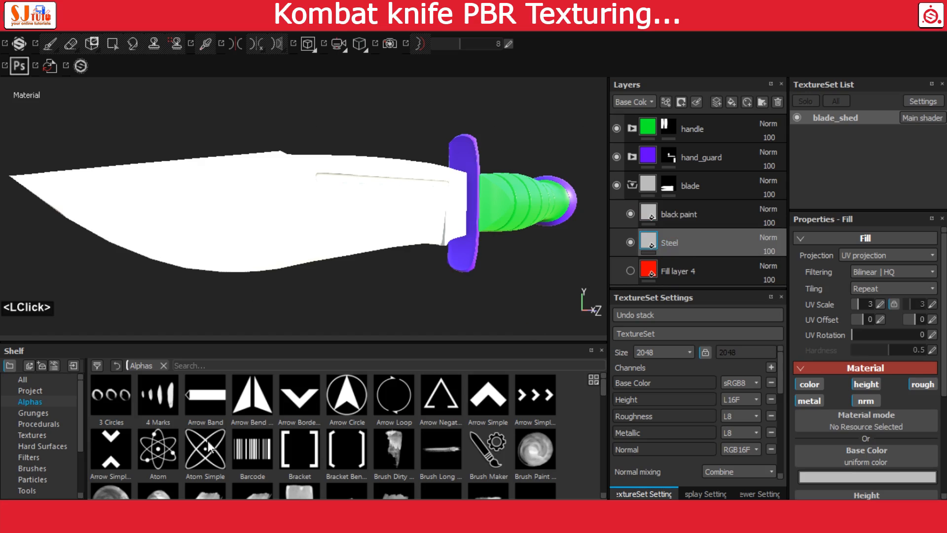
scroll(54, 432, "down", 3)
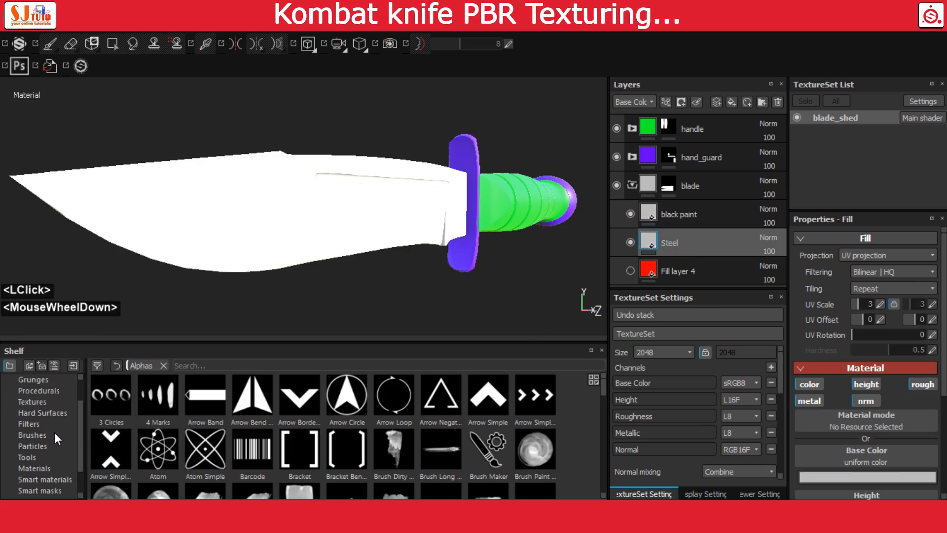
left_click(36, 469)
scroll(308, 455, "down", 2)
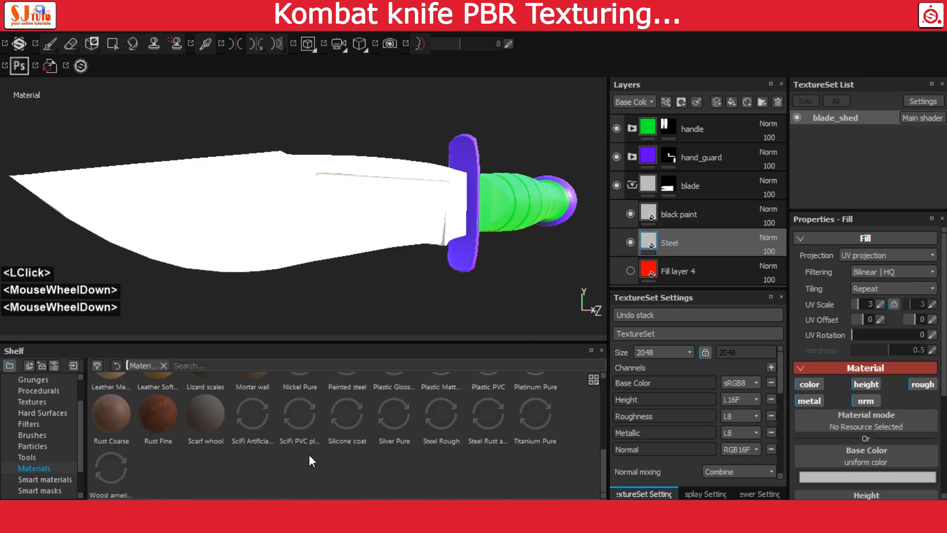
left_click(222, 365)
type("steel")
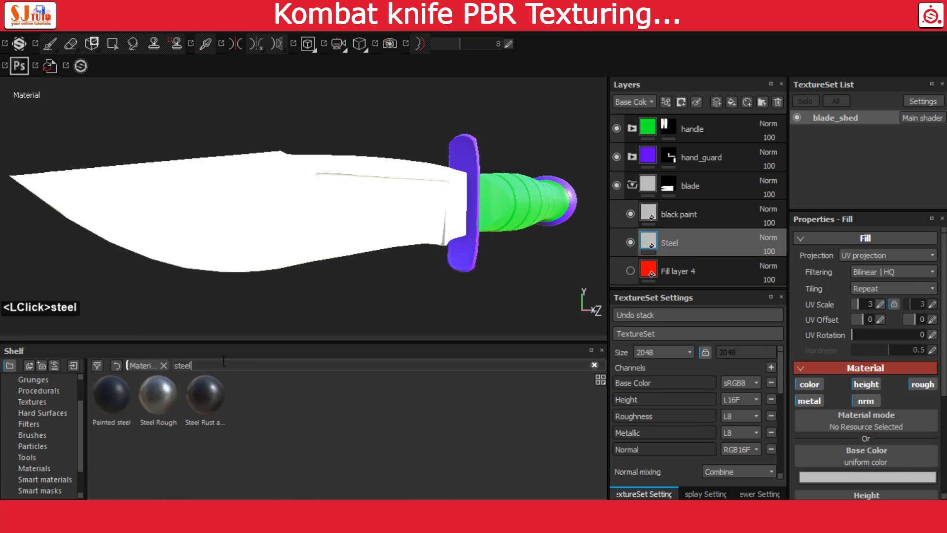
left_click(158, 397)
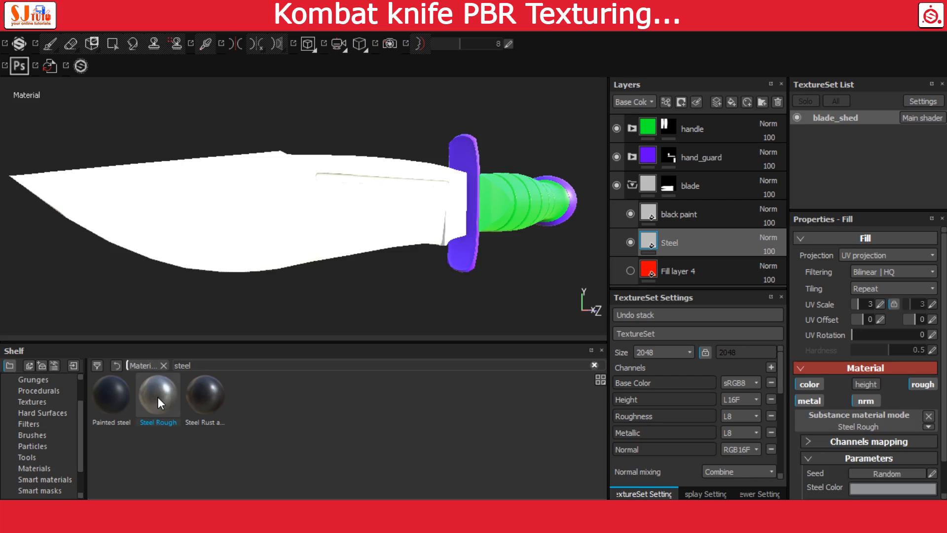
Step: Hide the black paint layer and examine the steel surface on the blade
left_click(631, 214)
mouse_move(404, 234)
left_mouse_down("alt")
mouse_move(372, 220)
mouse_move(296, 217)
left_mouse_up("alt")
middle_click_drag(296, 217, 335, 197, "alt")
right_click_drag(335, 197, 364, 211, "alt")
left_click_drag(364, 211, 371, 213, "alt")
Step: Expand the Steel layer's technical parameters and set Steel Roughness to 0.25
left_click(651, 238)
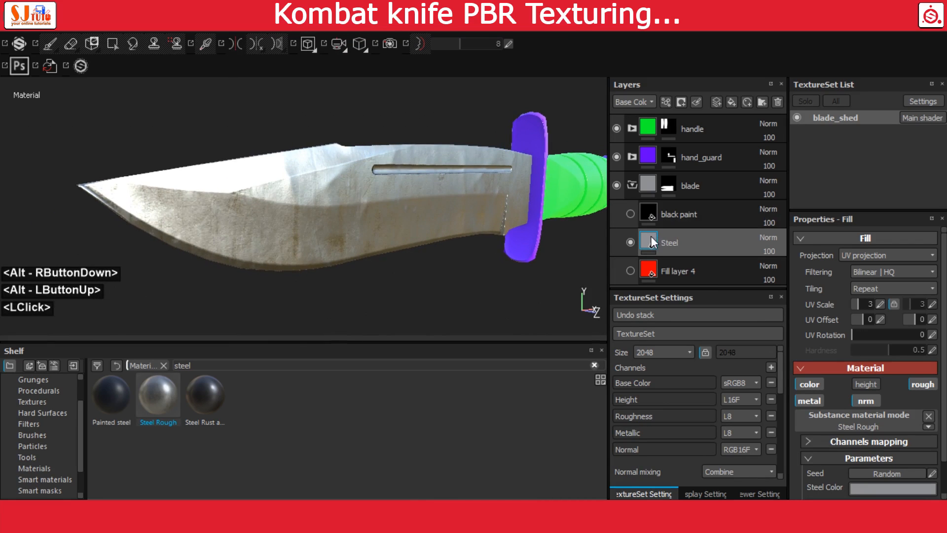
scroll(871, 407, "down", 3)
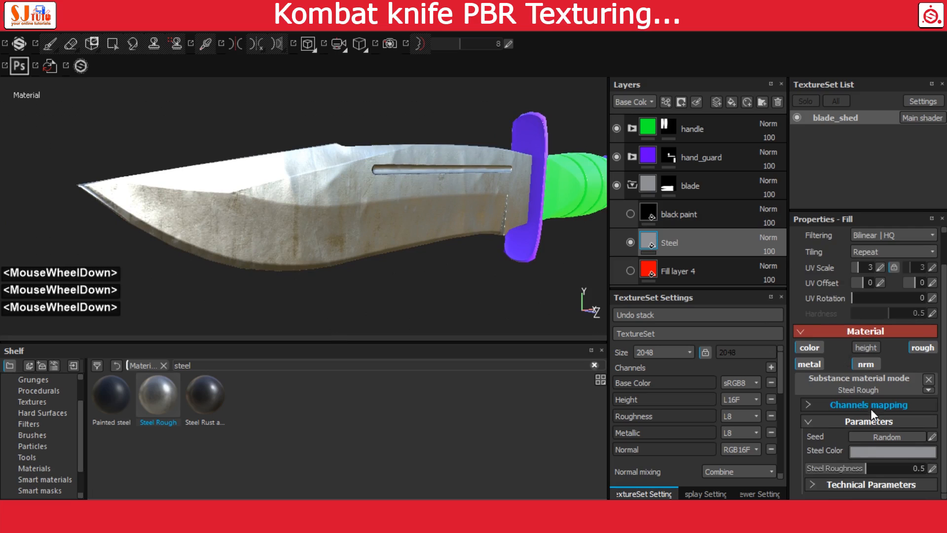
left_click(810, 486)
scroll(880, 405, "down", 3)
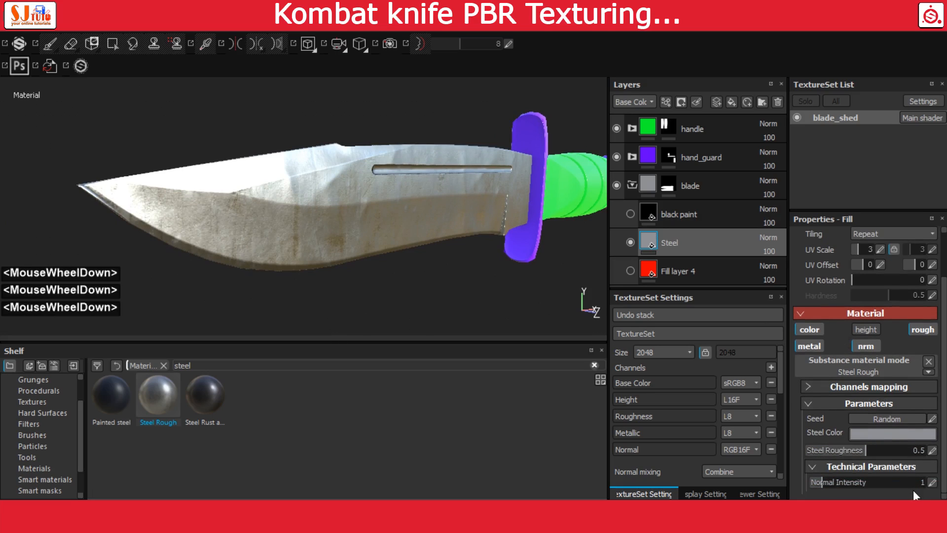
left_click(931, 453)
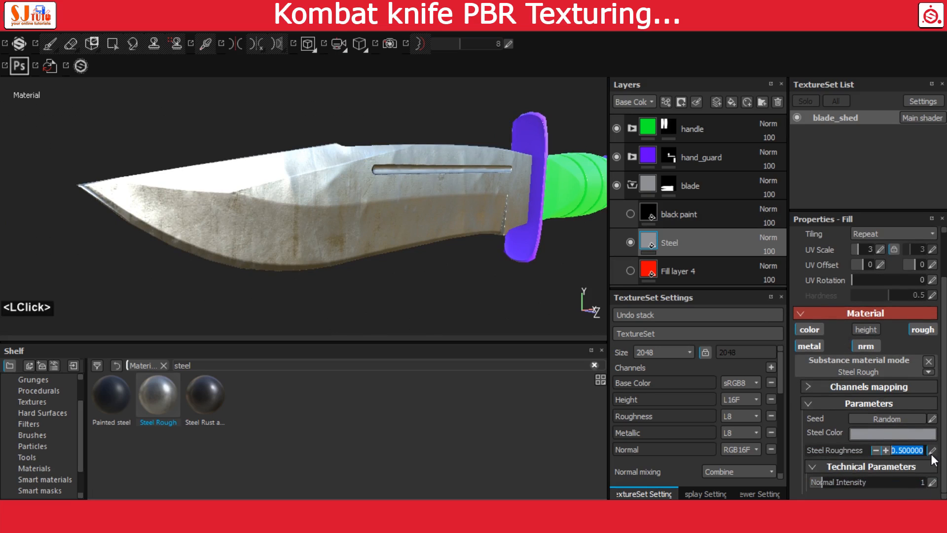
type(".25")
key("Return")
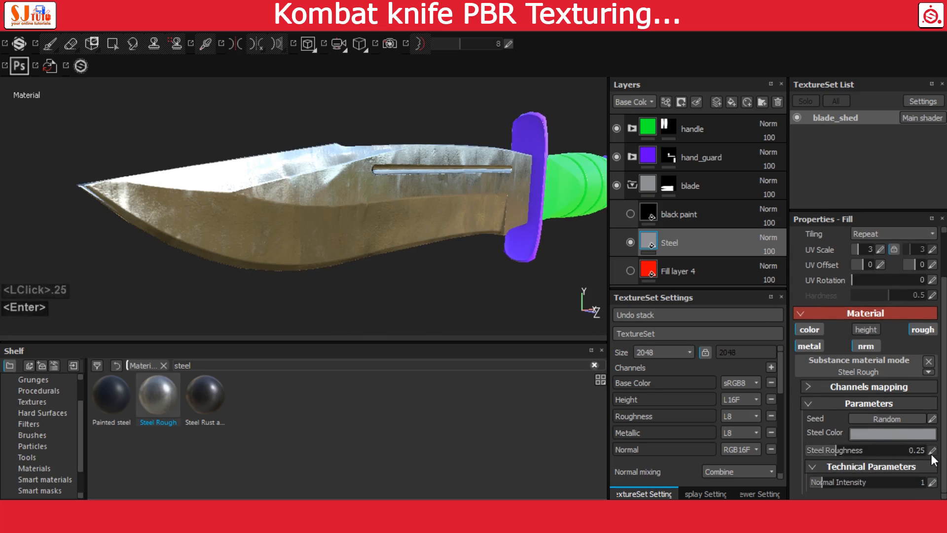
Step: Set the Steel material's Normal Intensity to 0.02 and check the blade surface
scroll(913, 498, "down", 1)
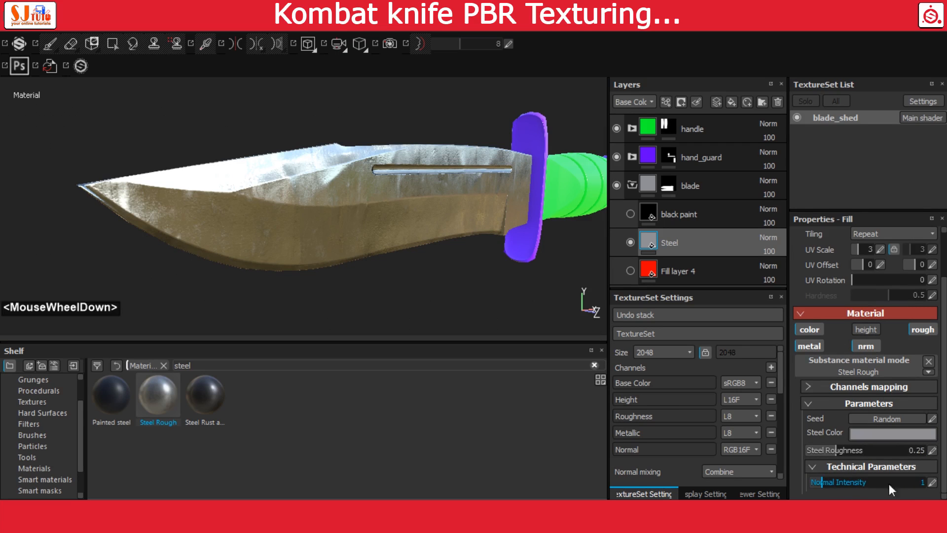
left_click(932, 484)
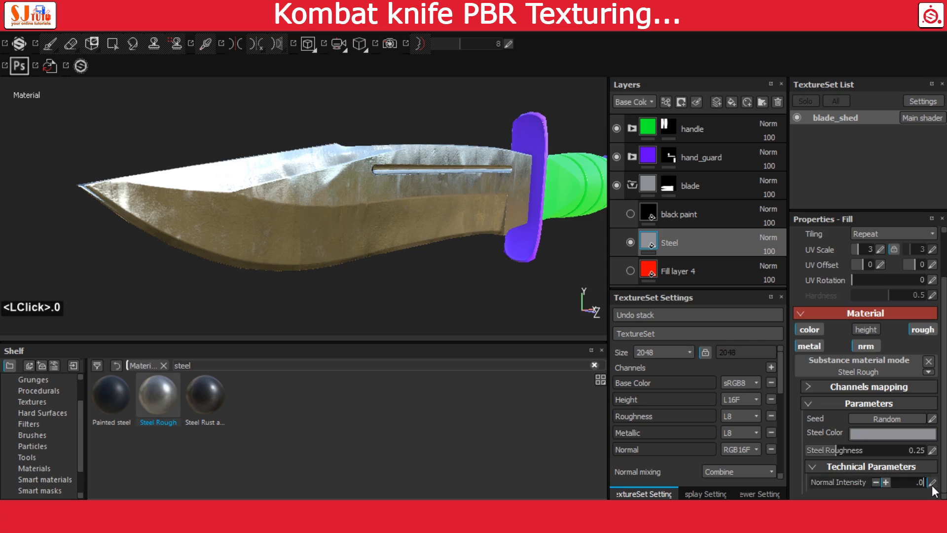
type(".02")
key("Return")
scroll(422, 268, "down", 4)
left_click_drag(423, 268, 399, 253, "alt")
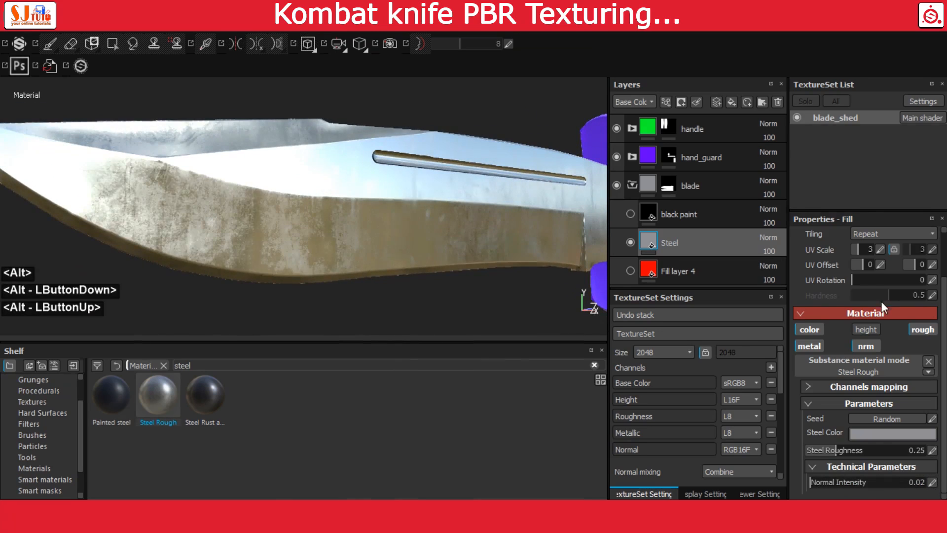
Step: Set the Steel layer's UV Rotation to 90 and check the grain direction on the blade
left_click(932, 280)
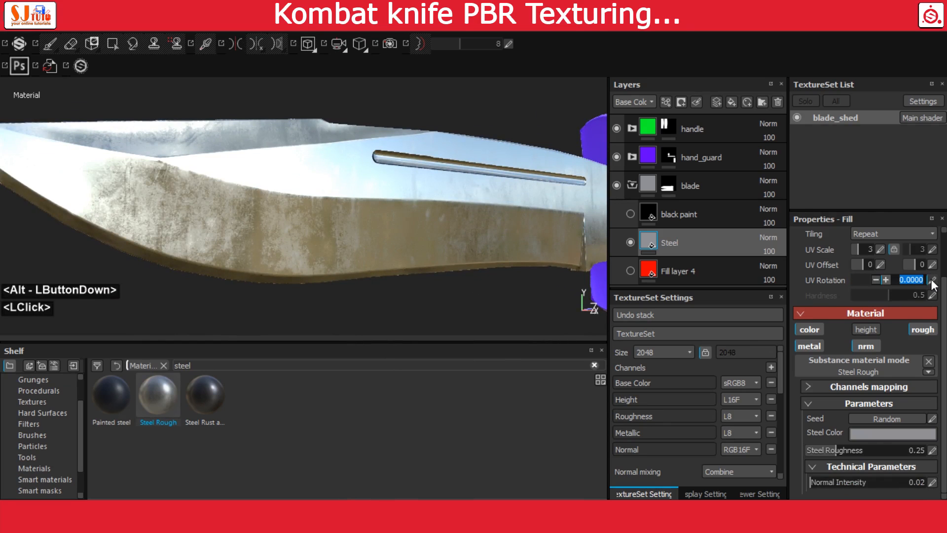
key("Return")
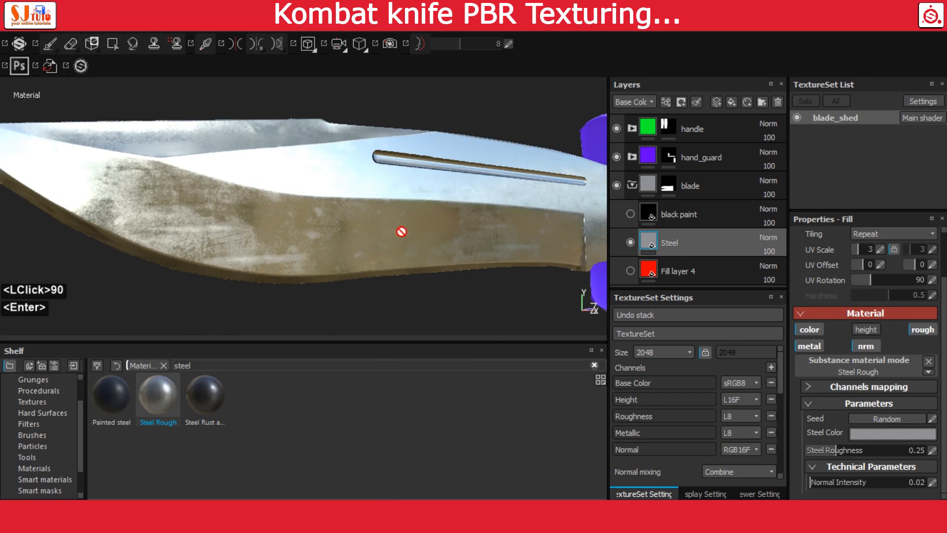
left_click_drag(363, 214, 633, 260, "alt")
Step: Make the black paint layer visible again and set its base color to a near-black grey
left_click(635, 213)
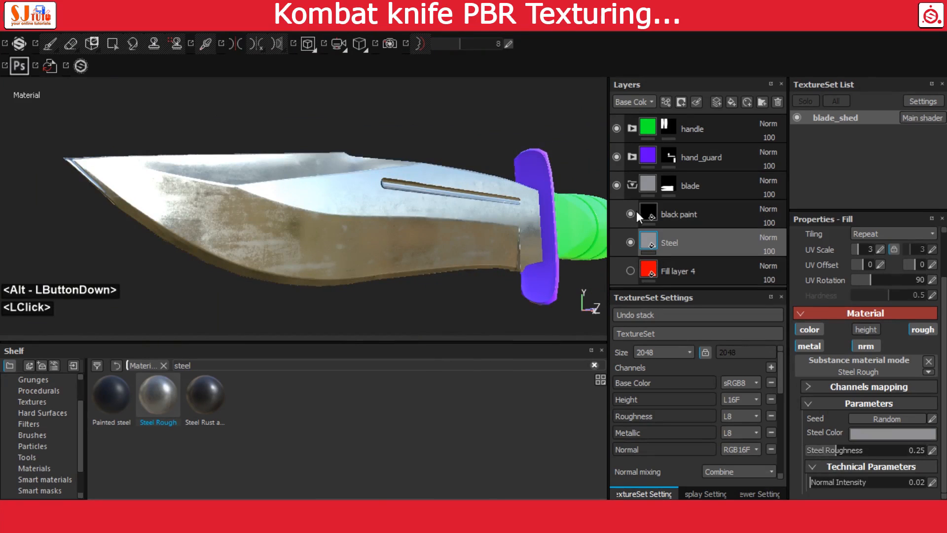
left_click(646, 211)
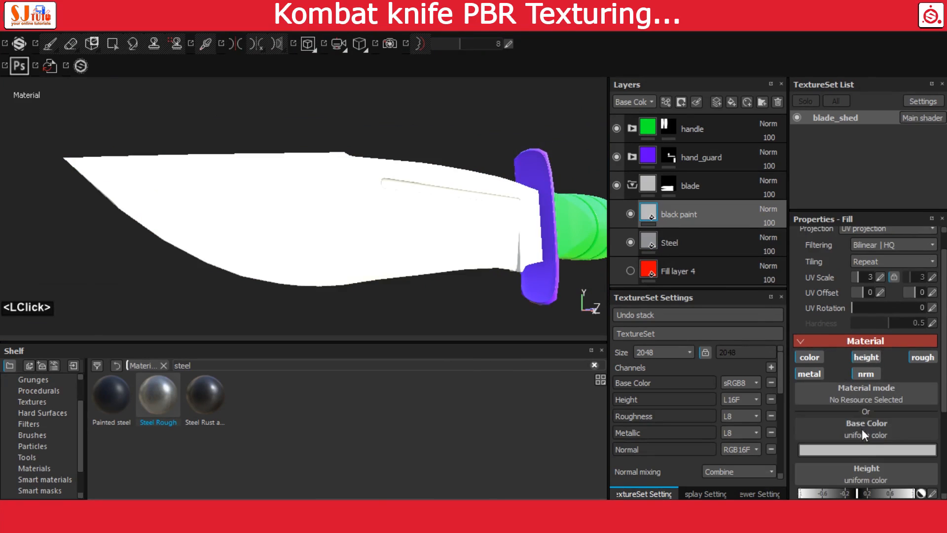
left_click(867, 450)
left_click_drag(766, 421, 769, 491)
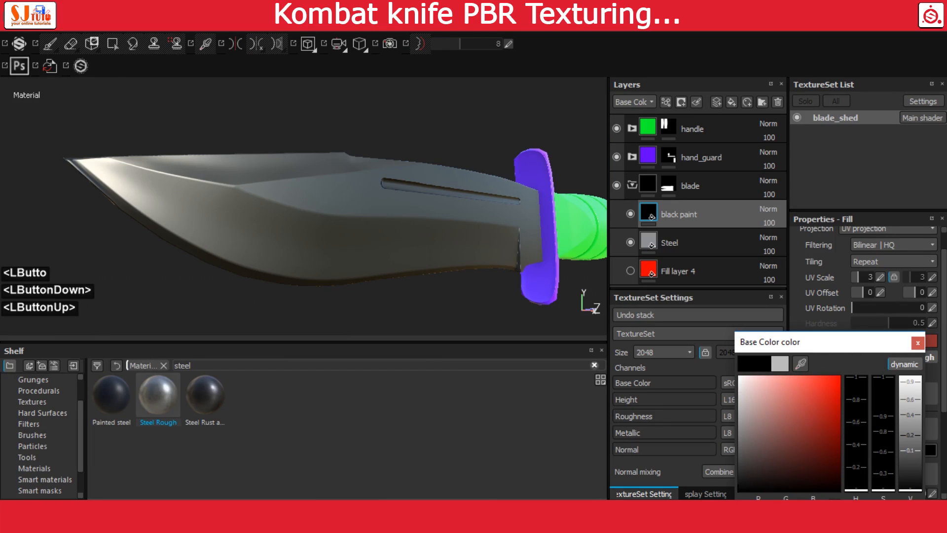
type("01")
key("Return")
left_click_drag(397, 243, 395, 215, "alt")
left_click(918, 342)
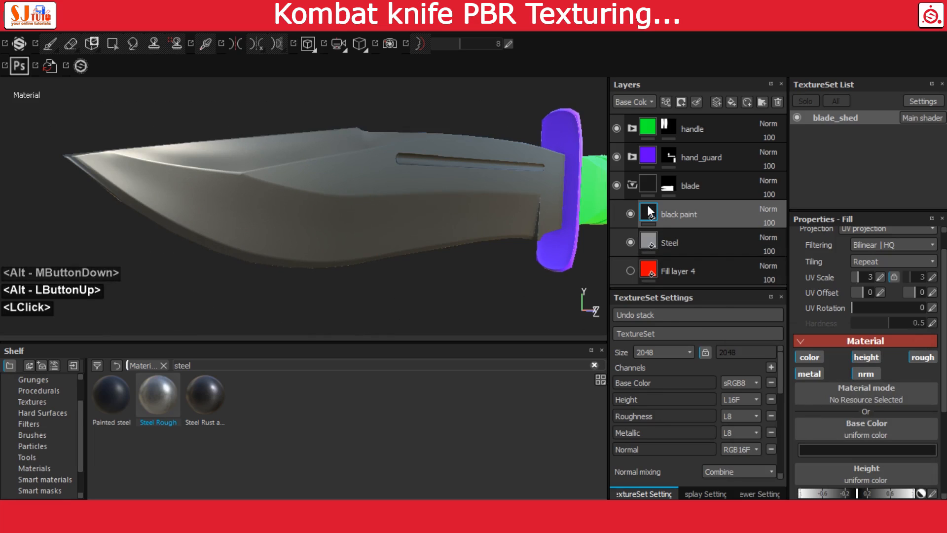
Step: Set the black paint layer's roughness to 0.23 and its metallic value to the maximum
scroll(933, 410, "down", 1)
scroll(932, 411, "down", 1)
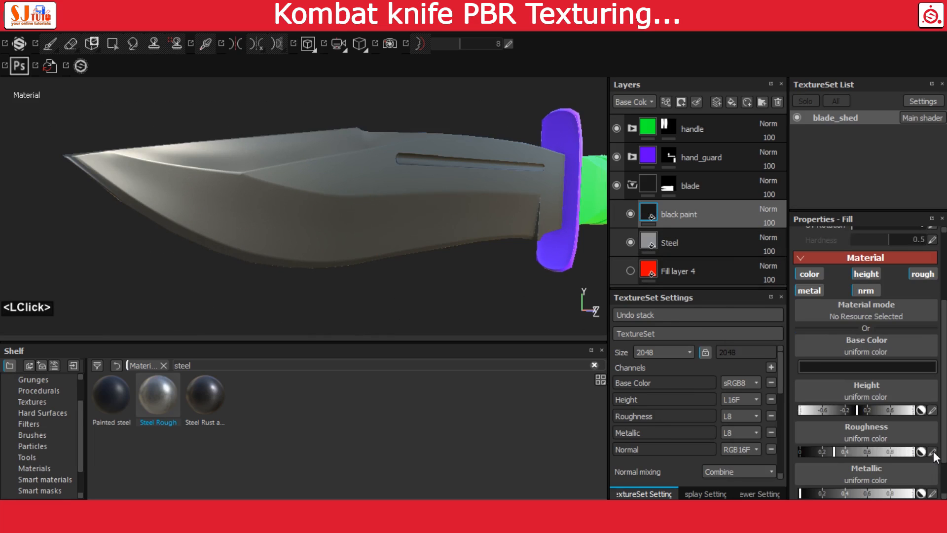
left_click(932, 452)
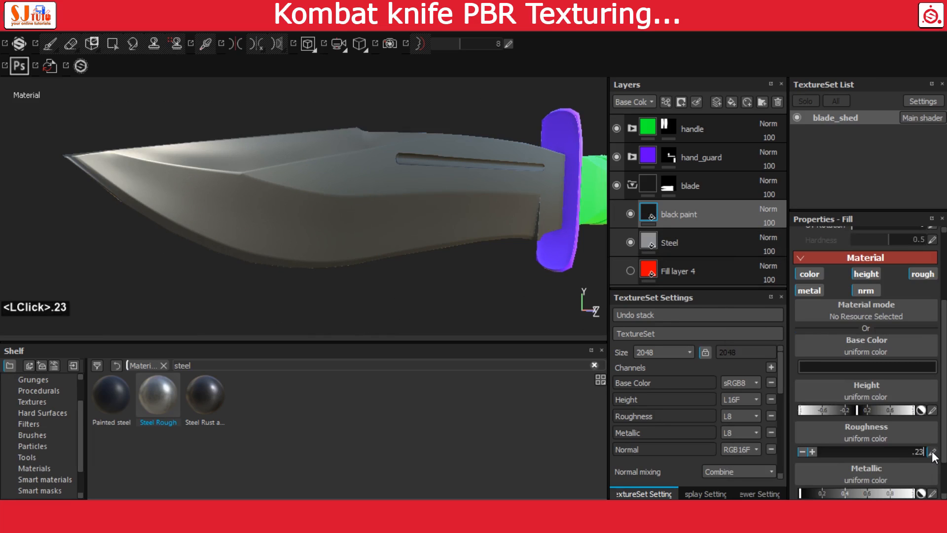
type(".23")
key("Return")
left_click(914, 493)
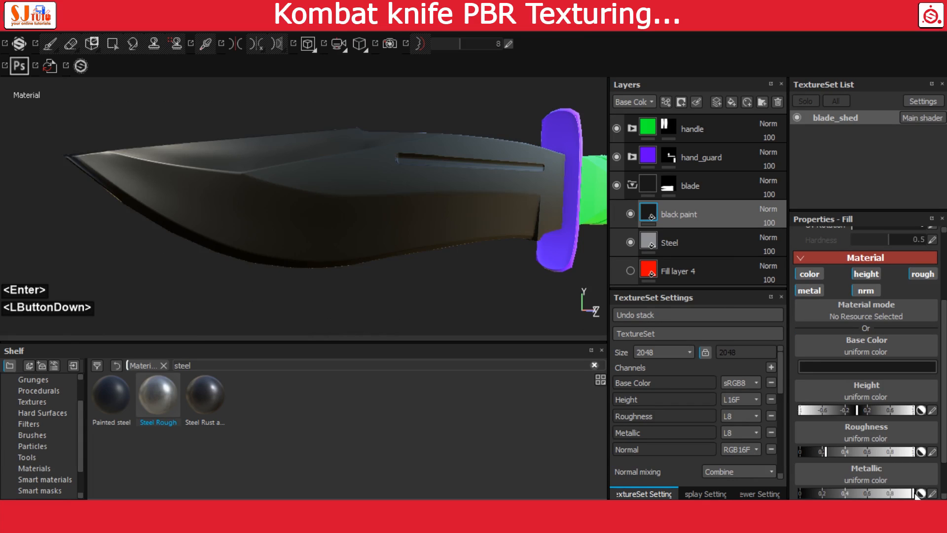
Step: Set the black paint layer's height to 0.02 and check the blade tip
scroll(898, 467, "up", 1)
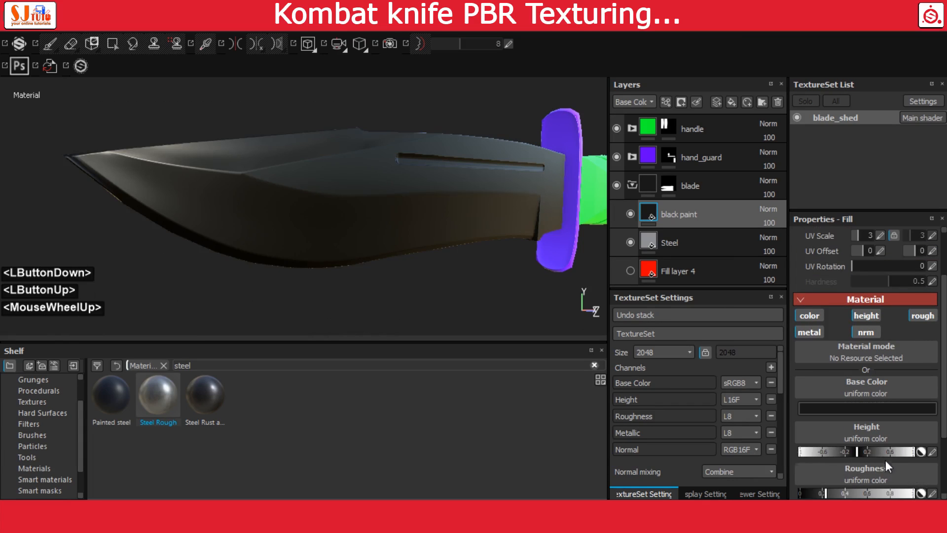
left_click(932, 451)
type(".0")
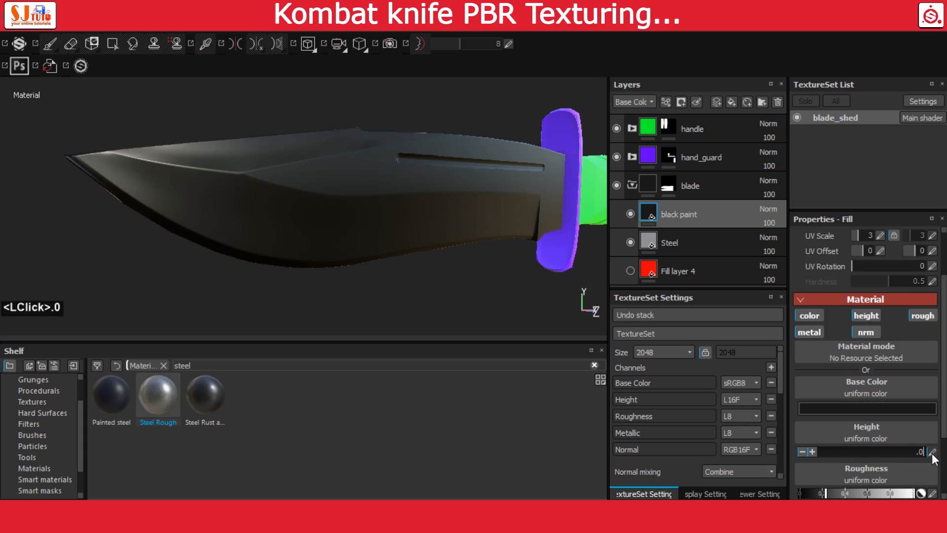
type("2")
key("Return")
left_click_drag(393, 220, 543, 217, "alt")
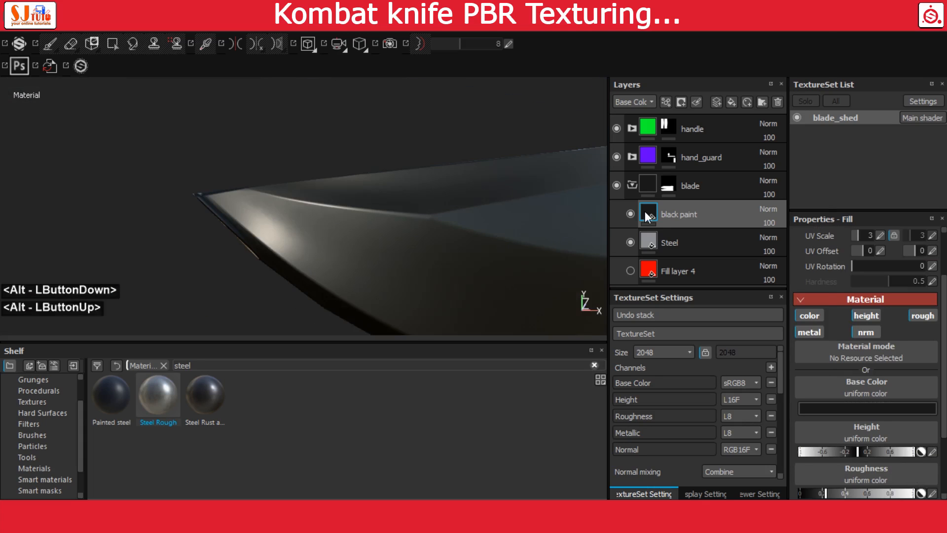
Step: Add a black mask to the black paint layer and check the steel revealed on the blade
right_click(644, 211)
left_click(701, 34)
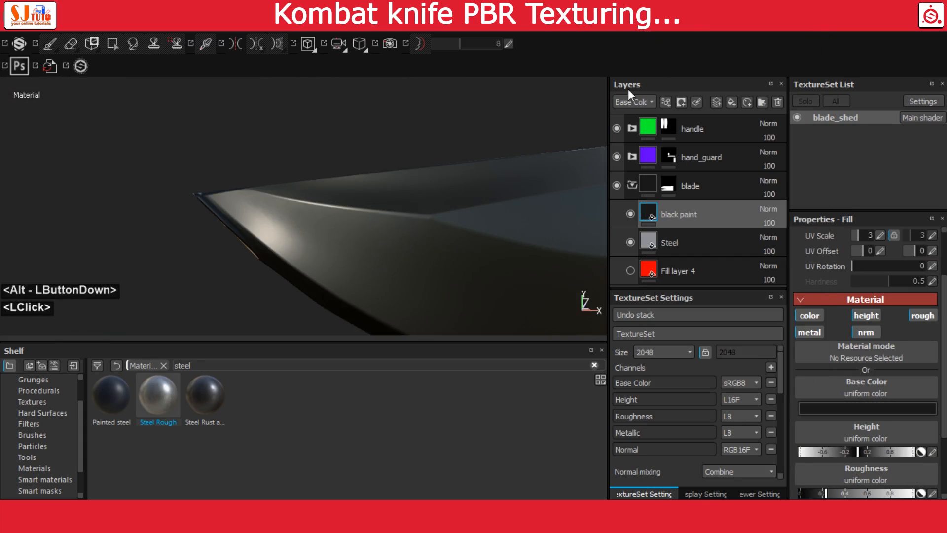
left_click_drag(432, 227, 379, 190, "alt")
middle_click_drag(379, 190, 328, 158, "alt")
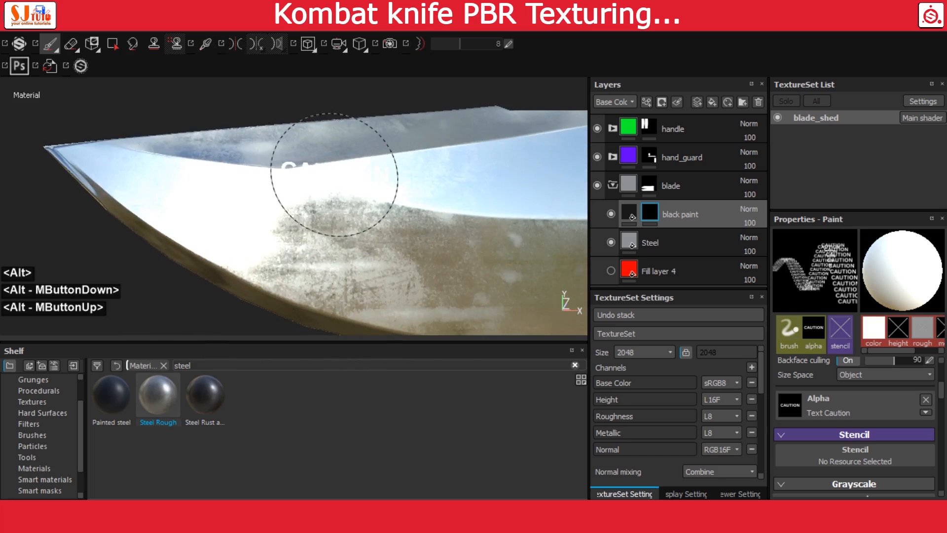
mouse_move(328, 158)
left_mouse_down("alt")
mouse_move(338, 186)
mouse_move(317, 129)
left_mouse_up("alt")
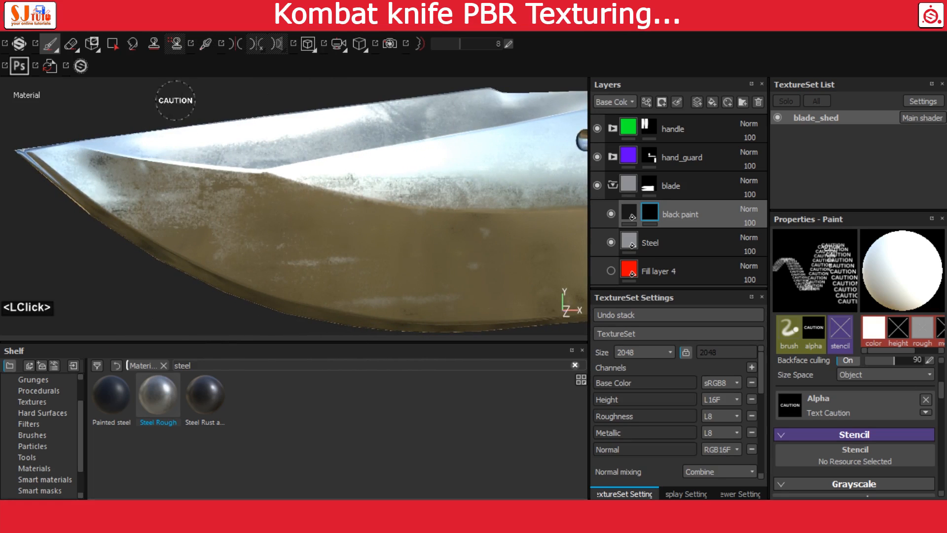
Step: Fill the whole blade mesh with white in the black paint mask using Polygon Fill in mesh mode
left_click(112, 44)
right_click_drag(452, 206, 268, 93, "alt")
middle_click_drag(410, 148, 175, 154, "alt")
right_click_drag(365, 168, 301, 129, "alt")
left_click_drag(300, 129, 352, 123, "alt")
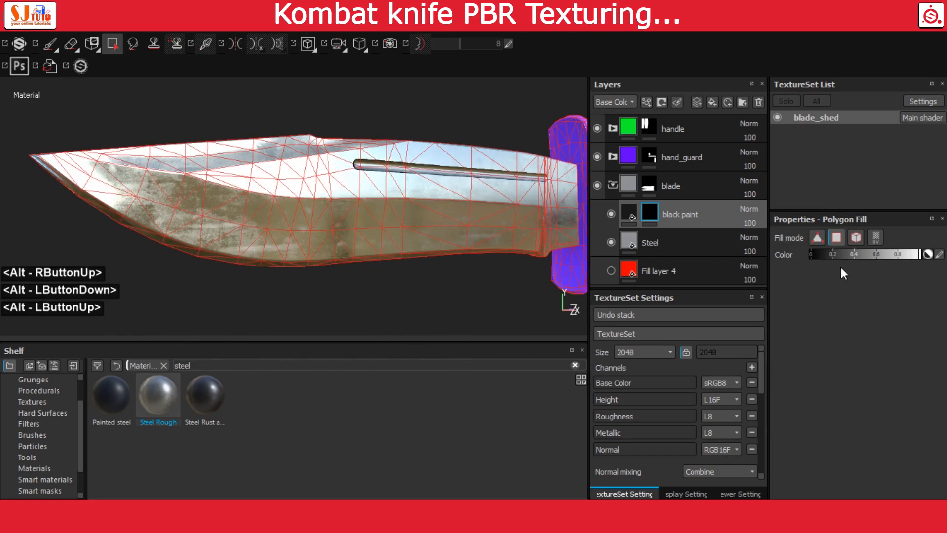
left_click(857, 239)
left_click(467, 230)
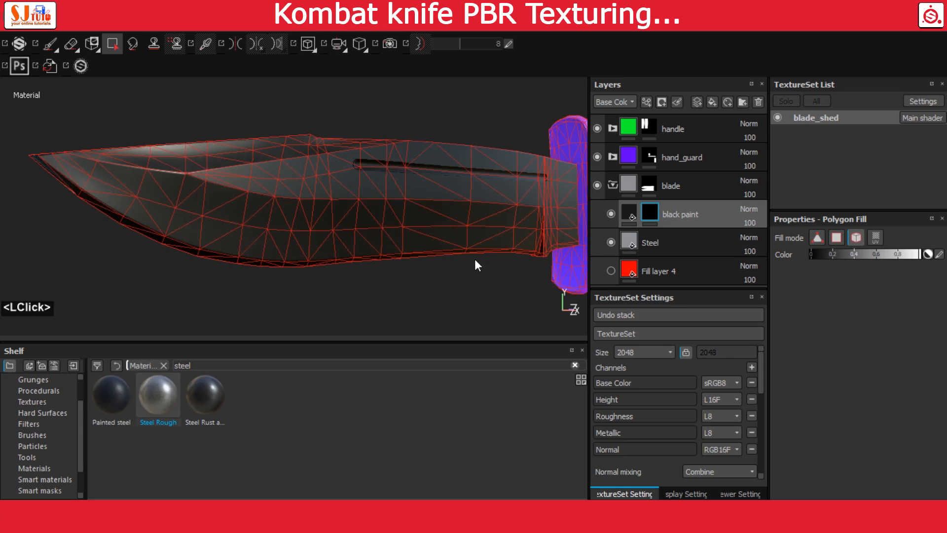
Step: Set the polygon fill color to black and turn on symmetry with the mirror plane running lengthwise through the blade
left_click_drag(475, 260, 428, 222, "alt")
right_click_drag(429, 221, 439, 224, "alt")
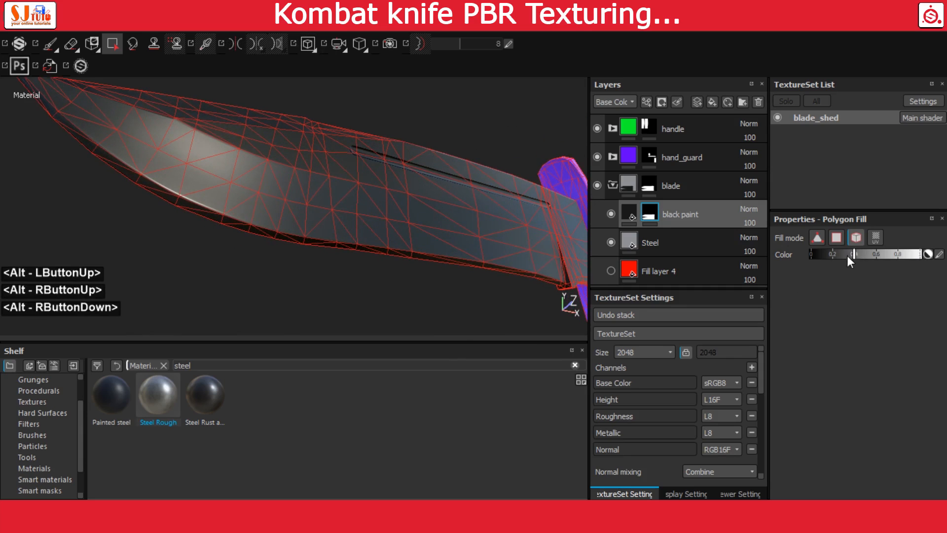
left_click_drag(848, 256, 779, 255)
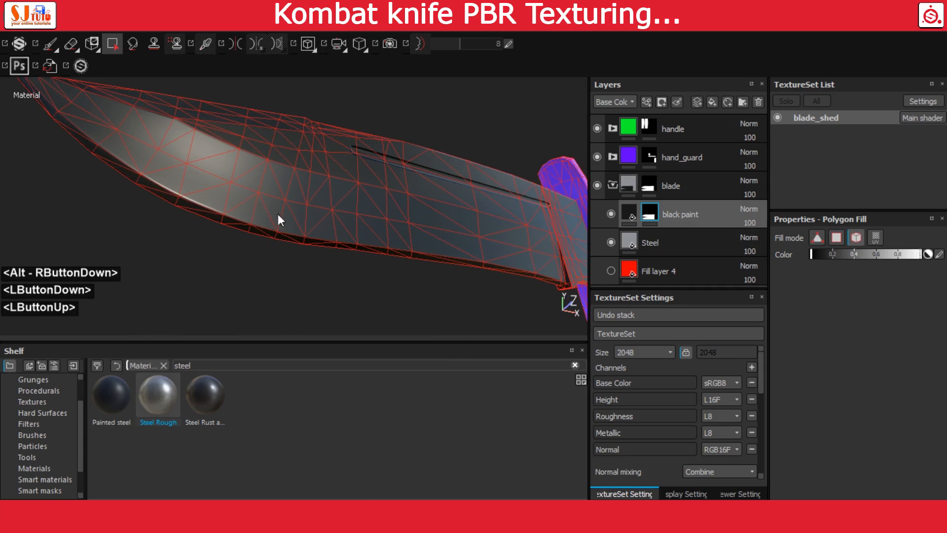
left_click_drag(278, 214, 259, 103, "alt")
left_click(236, 42)
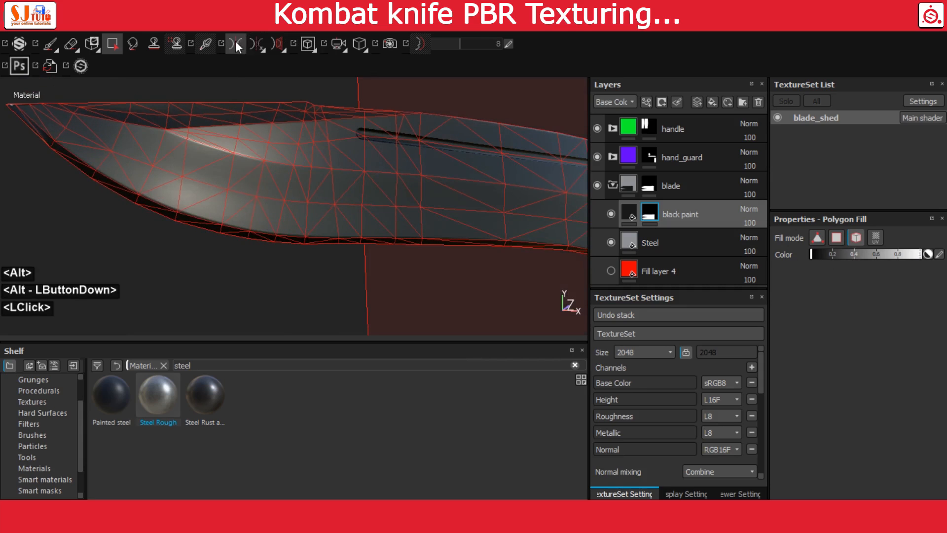
left_click(255, 44)
left_click(271, 92)
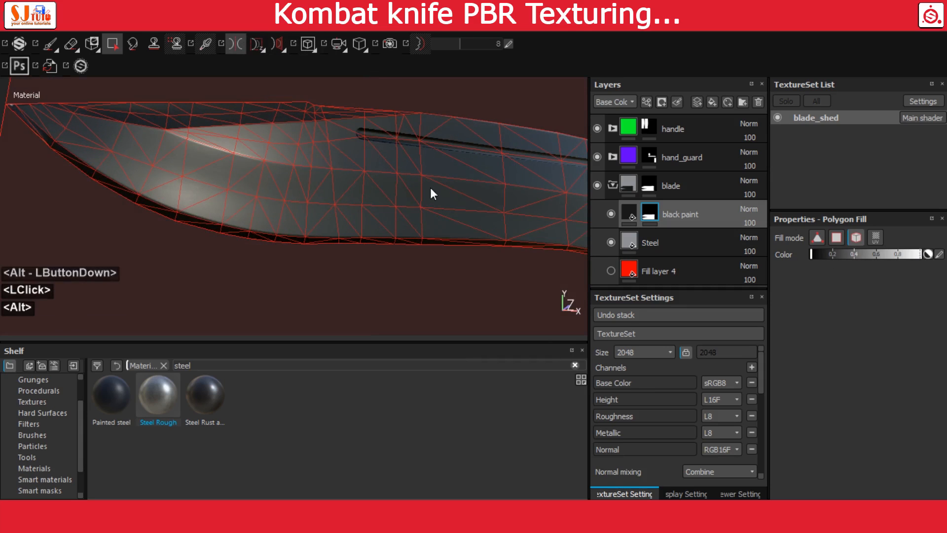
Step: Switch Polygon Fill to quad mode and fill the cutting edge faces nearest the guard with black in the mask
middle_click_drag(432, 193, 269, 165, "alt")
right_click_drag(268, 165, 510, 227, "alt")
middle_click_drag(509, 227, 288, 167, "alt")
right_click_drag(289, 168, 480, 266, "alt")
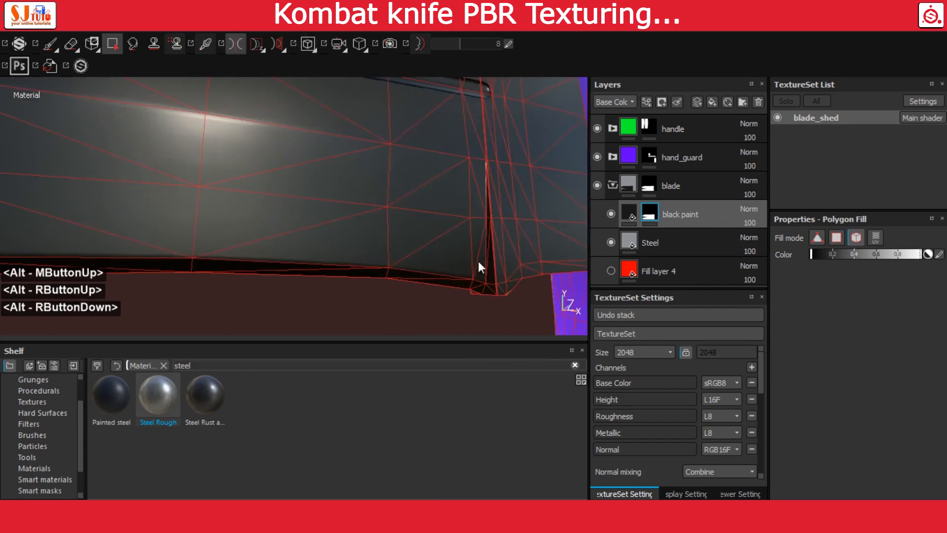
left_click_drag(479, 266, 472, 255, "alt")
middle_click_drag(471, 255, 419, 170, "alt")
right_click_drag(419, 171, 452, 229, "alt")
left_click_drag(452, 228, 390, 218, "alt")
right_click_drag(390, 218, 498, 268, "alt")
middle_click_drag(472, 222, 415, 224, "alt")
right_click_drag(415, 224, 459, 252, "alt")
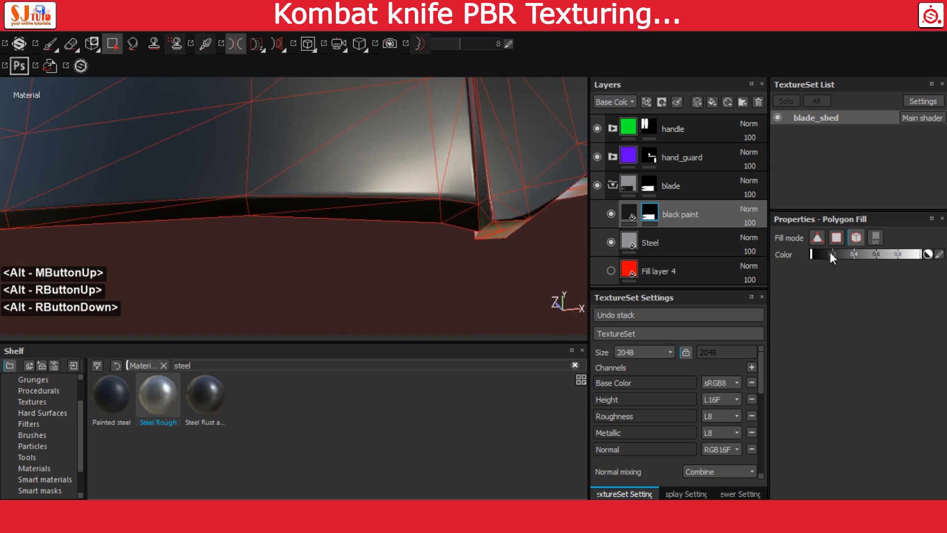
left_click(837, 237)
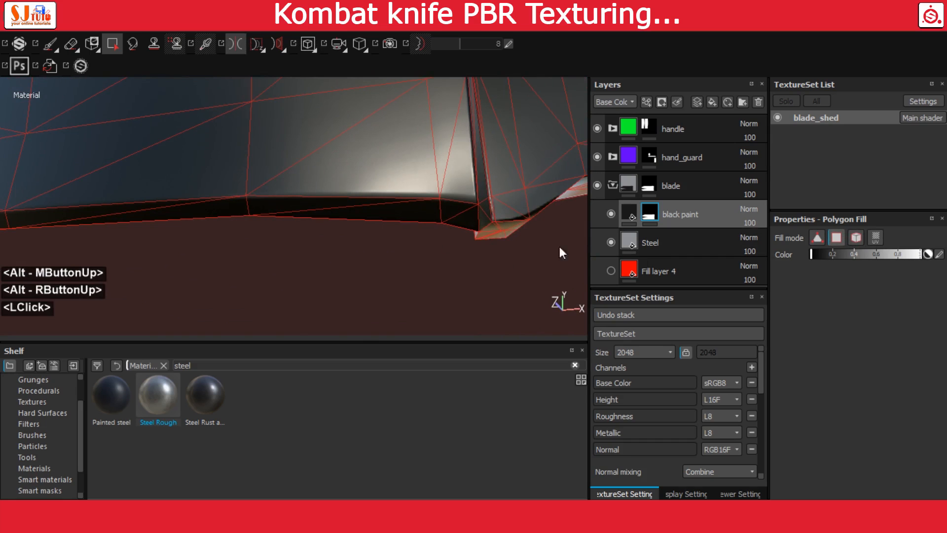
left_click(415, 226)
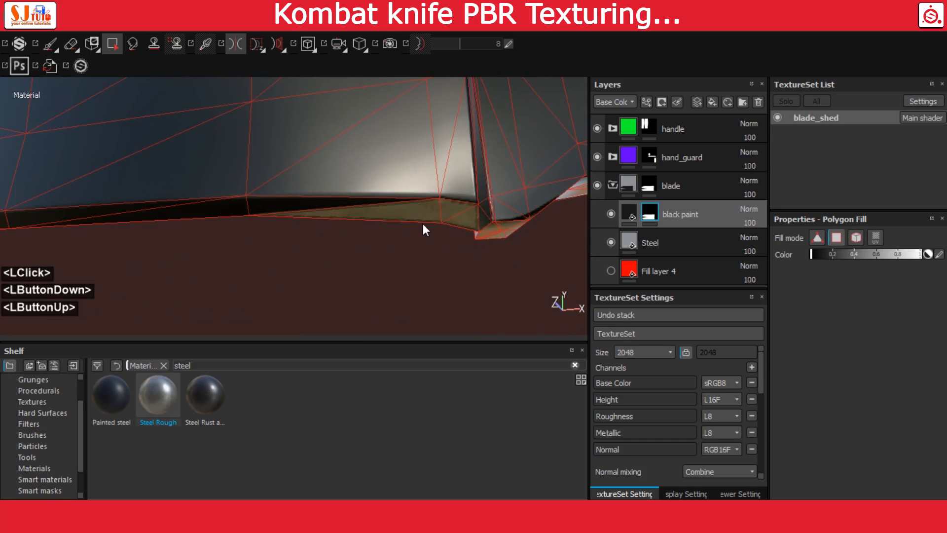
Step: Fill the faces along the straight part of the cutting edge with black in the black paint mask
left_click_drag(366, 220, 282, 234, "alt")
left_click(228, 208)
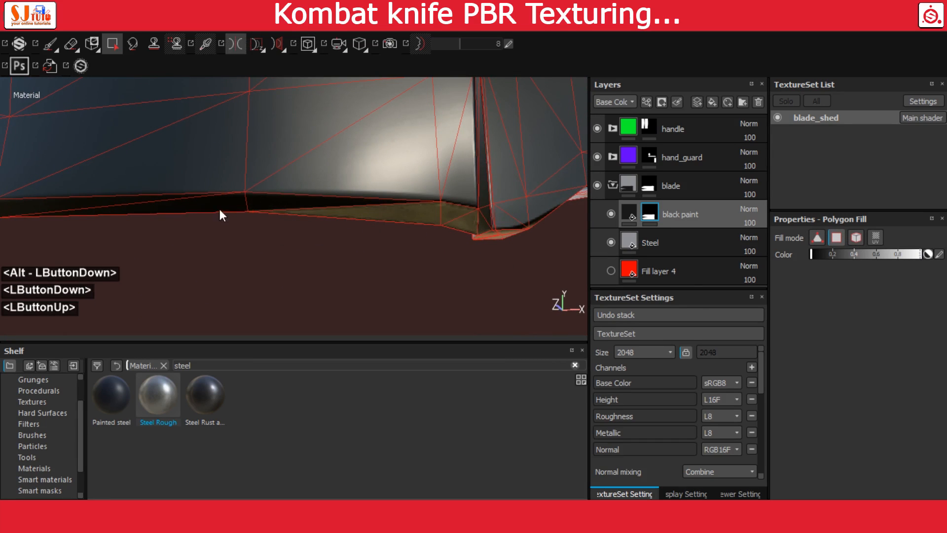
middle_click_drag(222, 141, 255, 245, "alt")
left_click_drag(255, 245, 223, 244, "alt")
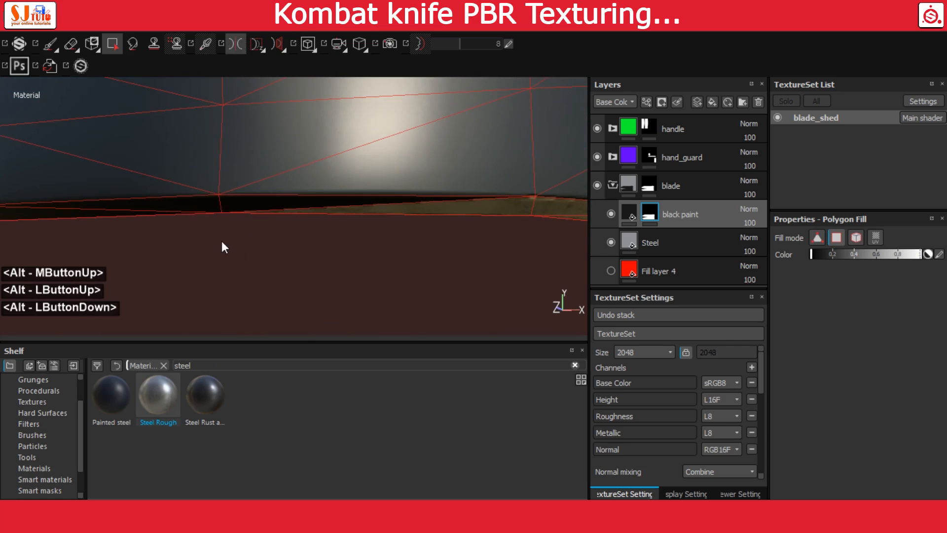
left_click_drag(212, 206, 212, 205)
left_click_drag(211, 205, 260, 220, "alt+shift")
right_click_drag(260, 220, 237, 222, "alt")
middle_click_drag(237, 222, 318, 242, "alt")
left_click_drag(321, 253, 307, 230)
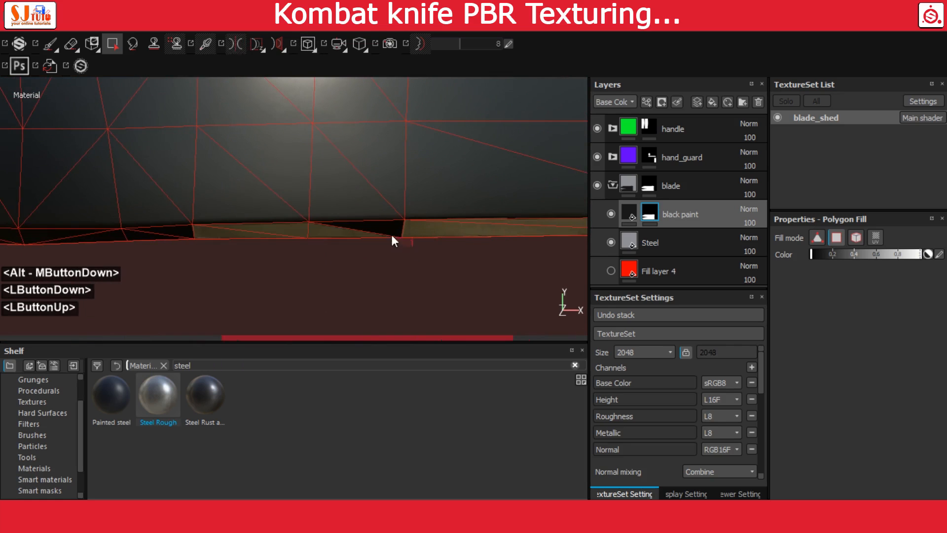
right_click_drag(188, 225, 167, 220, "alt")
middle_click_drag(168, 220, 472, 208, "alt")
left_click_drag(496, 229, 485, 218)
left_click_drag(365, 235, 325, 220)
middle_click_drag(210, 220, 408, 226, "alt")
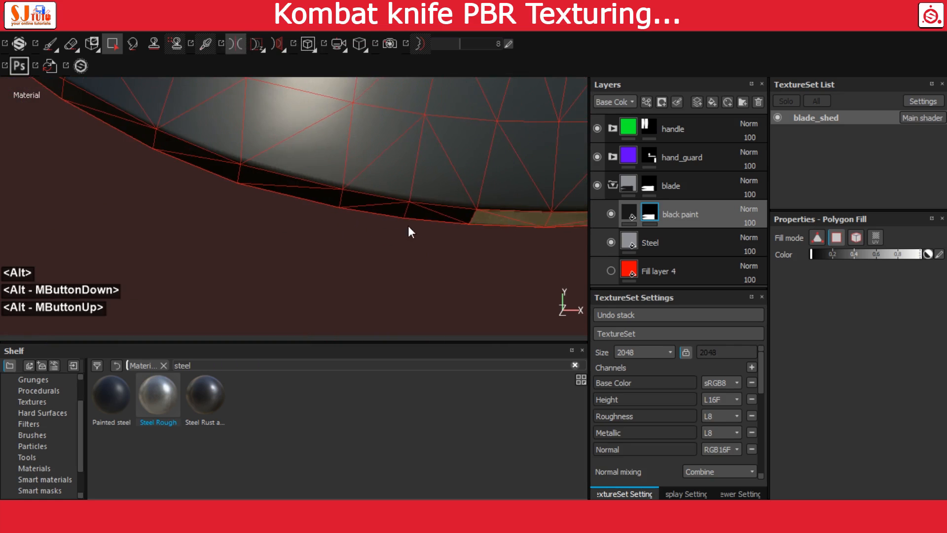
Step: Fill the curved section of the cutting edge up to the blade tip with black in the black paint mask
left_click_drag(475, 232, 463, 220)
left_click_drag(276, 212, 232, 195)
middle_click_drag(233, 194, 287, 212, "alt")
left_click_drag(249, 195, 222, 175)
middle_click_drag(222, 175, 277, 195, "alt")
left_click_drag(222, 181, 196, 162)
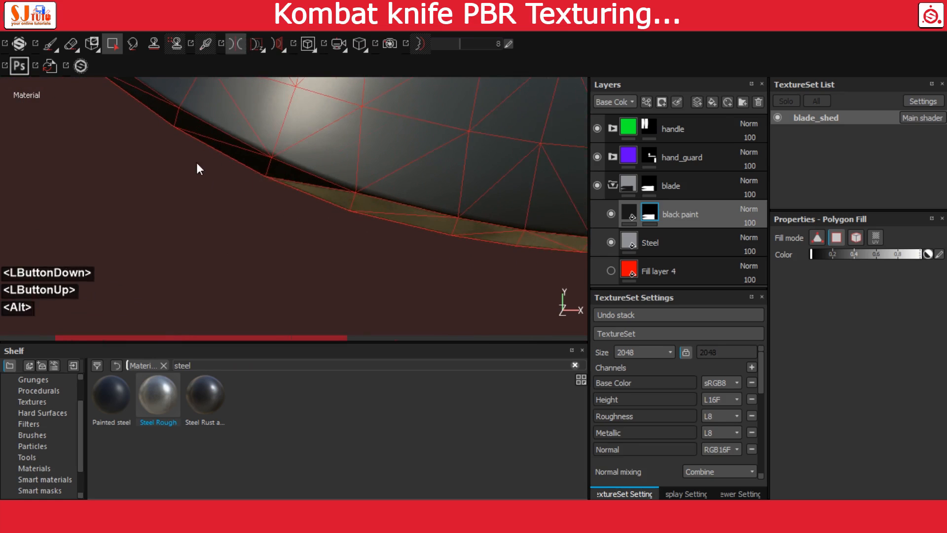
middle_click_drag(196, 162, 305, 198, "alt")
left_click_drag(284, 193, 253, 173)
middle_click_drag(236, 158, 364, 247, "alt")
left_click_drag(323, 202, 252, 136)
middle_click_drag(252, 136, 278, 164, "alt")
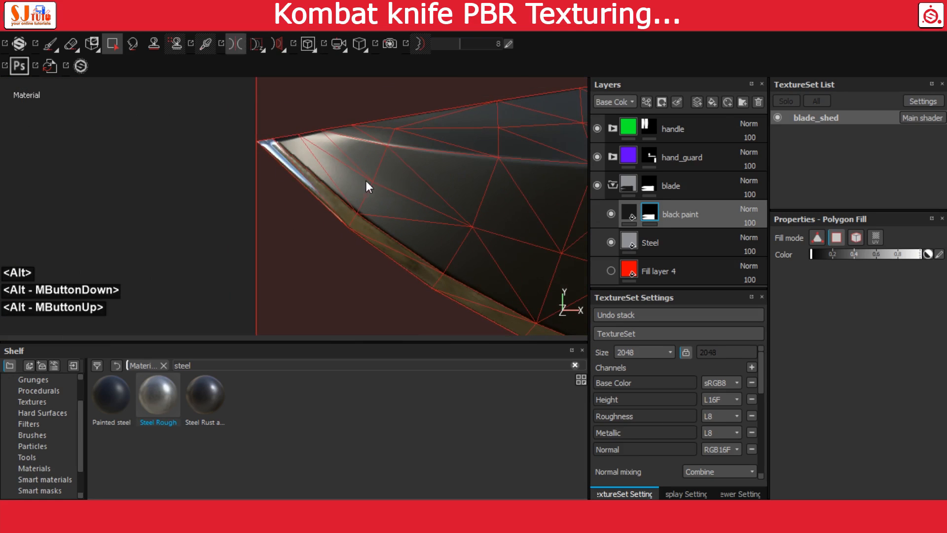
Step: Turn off symmetry and select the black paint layer's fill content
right_click_drag(286, 138, 364, 145, "alt")
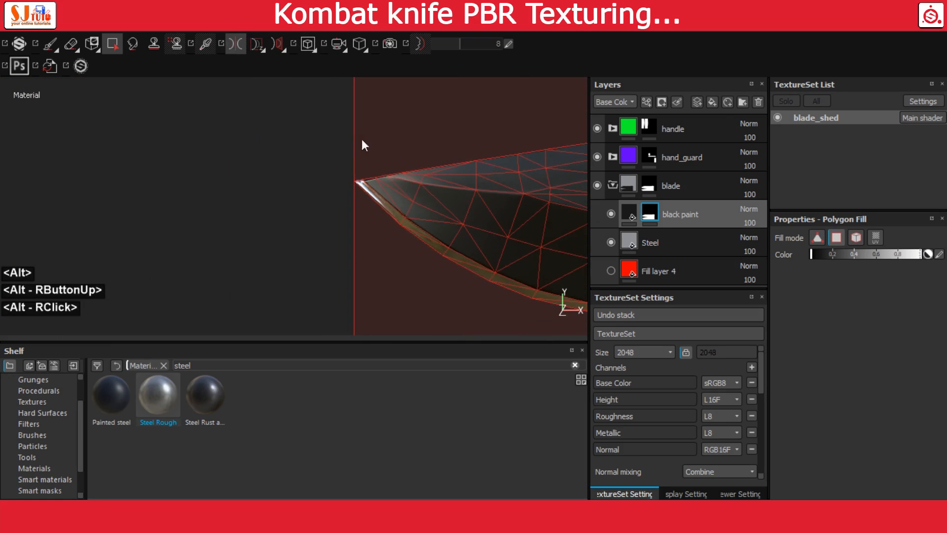
left_click(232, 46)
left_click_drag(444, 214, 513, 232, "alt")
right_click_drag(513, 231, 474, 213, "alt")
middle_click_drag(474, 212, 398, 206, "alt")
left_click(627, 211)
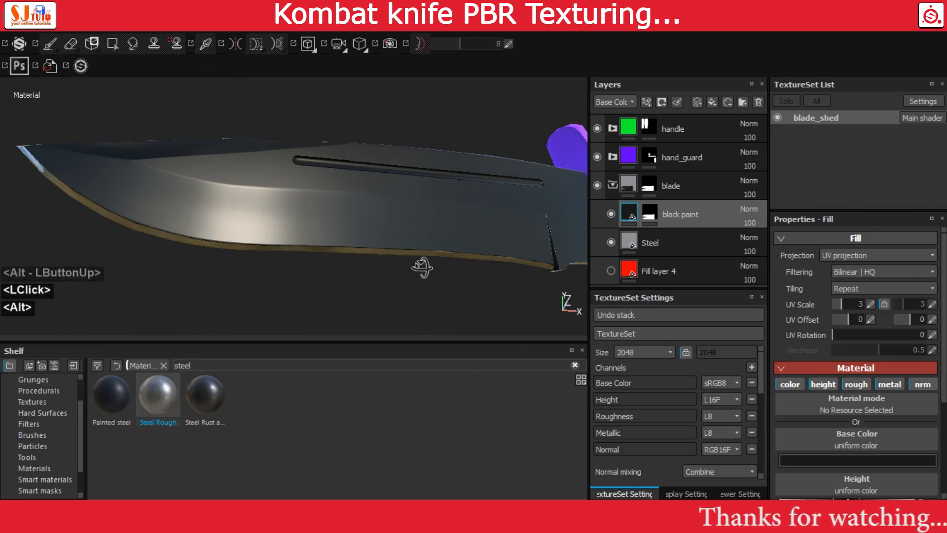
Step: Examine the bare steel cutting edge against the black paint from several angles
left_click_drag(421, 269, 186, 237, "alt")
right_click_drag(186, 237, 415, 296, "alt")
left_click_drag(415, 296, 401, 277, "alt")
right_click_drag(402, 277, 395, 218, "alt")
right_click_drag(394, 217, 366, 204, "alt")
left_click_drag(366, 204, 461, 235, "alt")
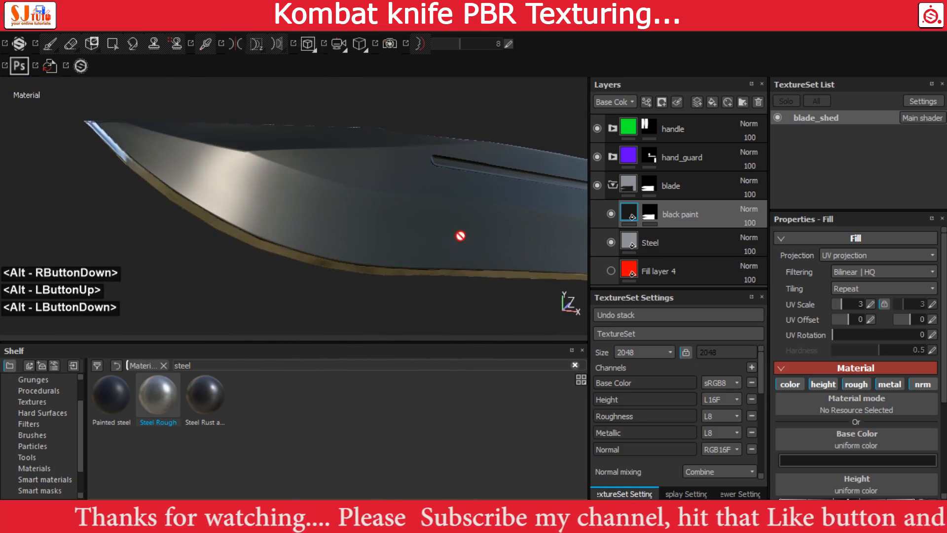
middle_click_drag(460, 235, 383, 227, "alt")
right_click_drag(383, 227, 356, 207, "alt")
left_click_drag(357, 207, 383, 202, "alt")
middle_click_drag(422, 216, 382, 228, "alt")
left_click_drag(383, 228, 355, 219, "alt")
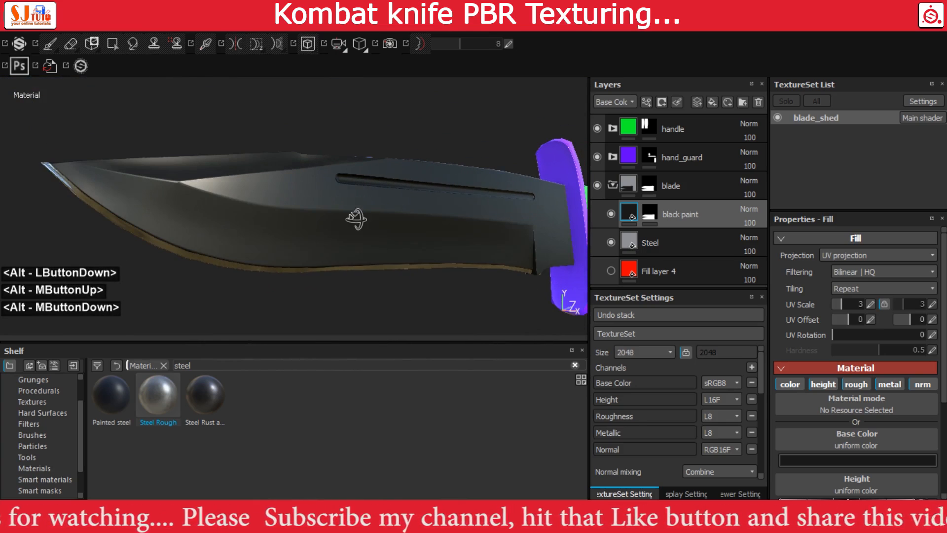
Step: Add a generator to the black paint mask and assign MG Metal Edge Wear to it
left_click(650, 213)
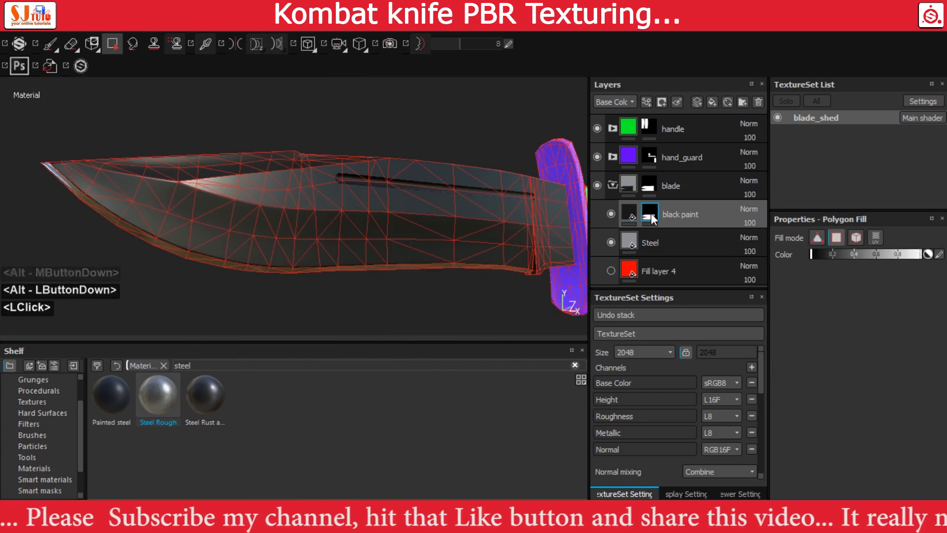
right_click(650, 214)
left_click(691, 310)
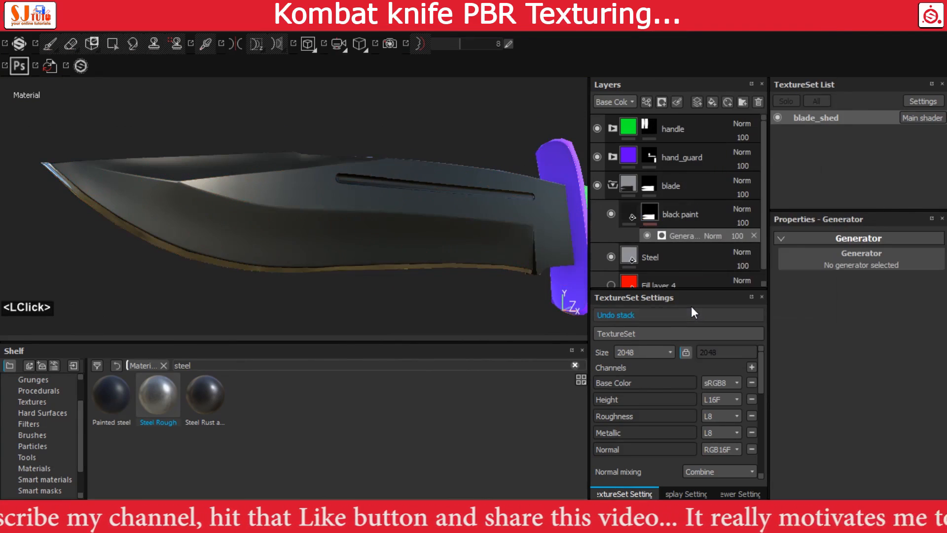
left_click(842, 261)
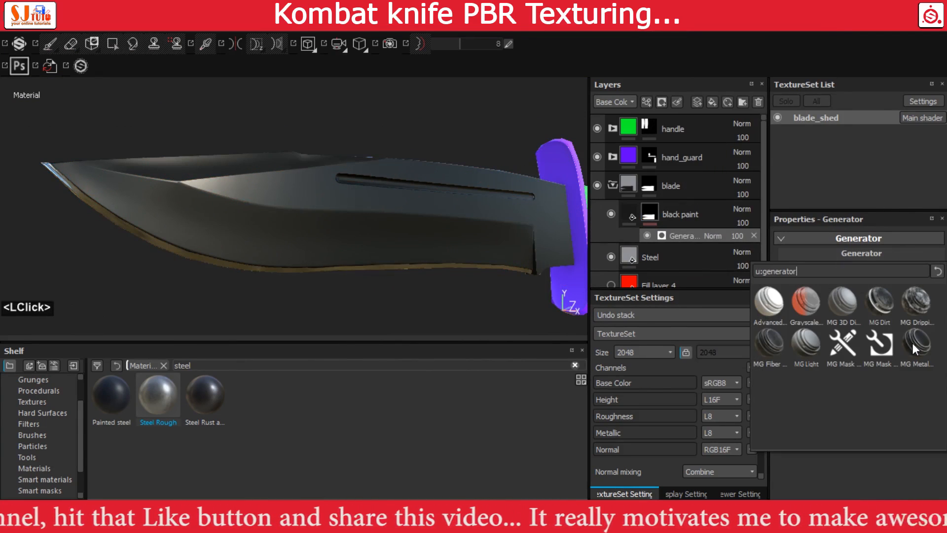
left_click(913, 343)
Step: Turn on Invert for the metal edge wear generator and check the wear on the blade
left_click_drag(437, 256, 311, 216, "alt")
right_click_drag(311, 216, 478, 308, "alt")
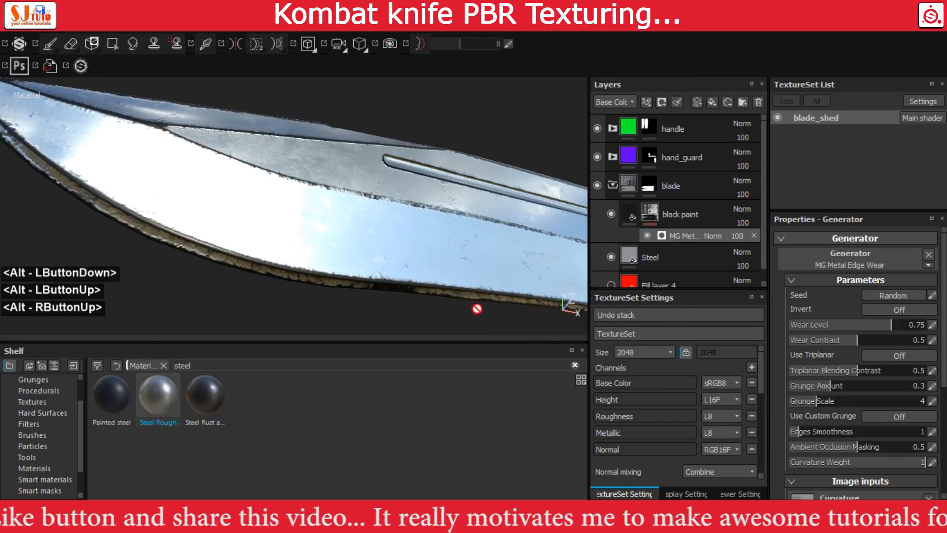
left_click_drag(478, 309, 377, 224, "alt")
right_click_drag(376, 224, 312, 202, "alt")
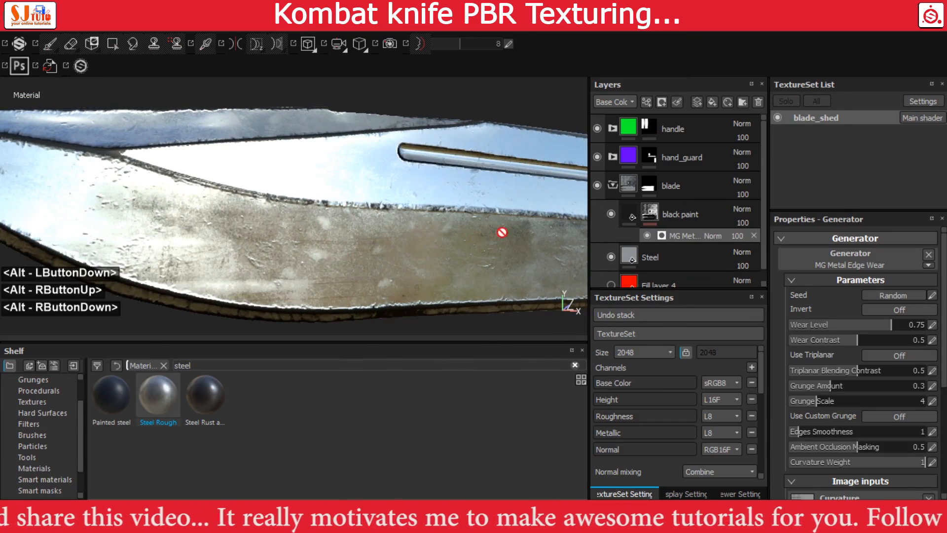
left_click(883, 309)
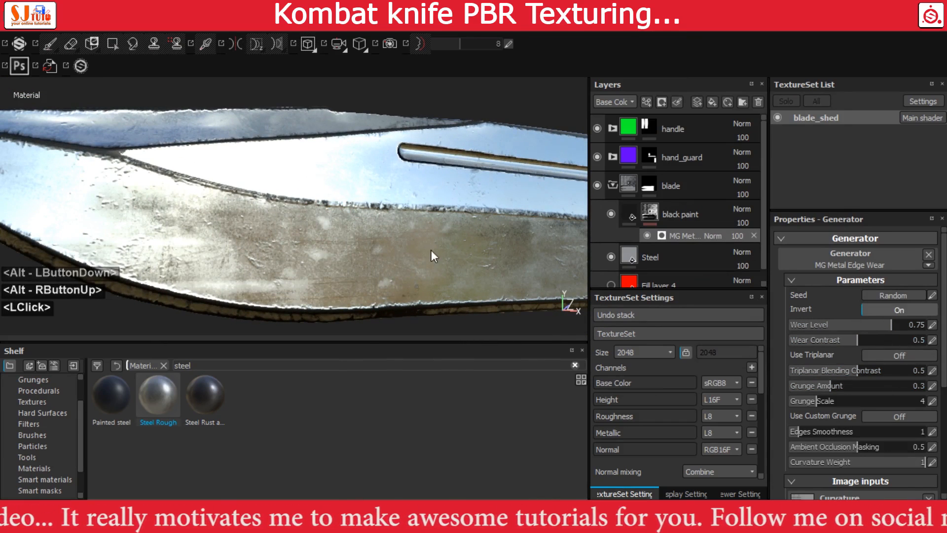
right_click_drag(347, 239, 294, 203, "alt")
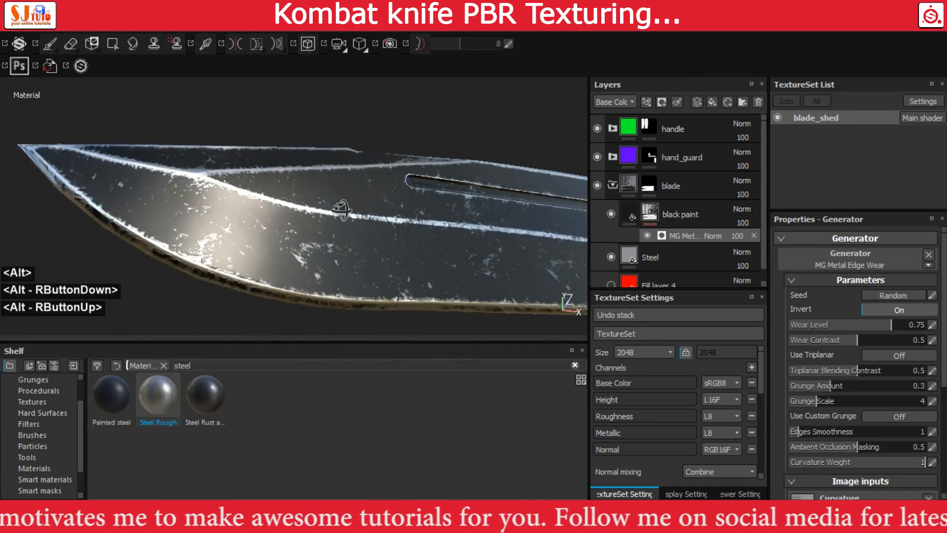
left_click_drag(294, 202, 352, 187, "alt")
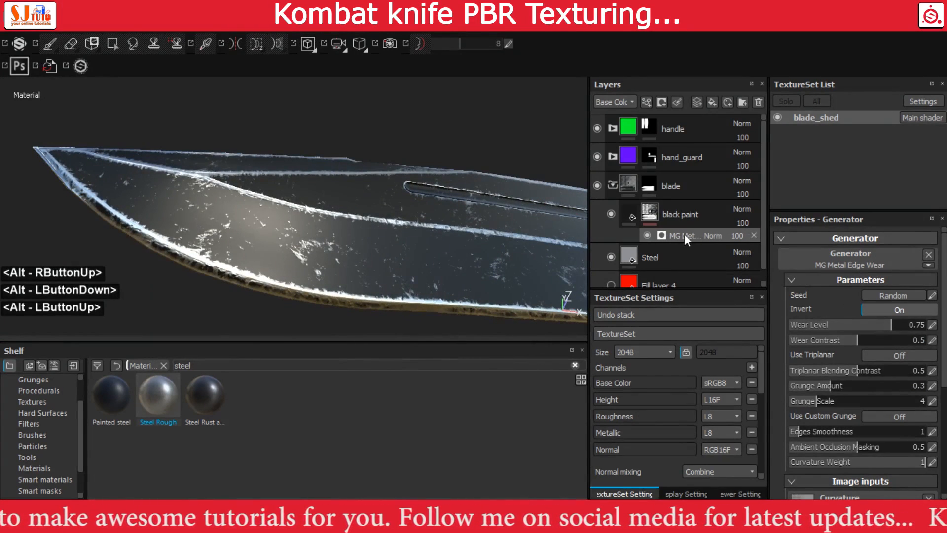
Step: Set the edge wear generator's blending mode to Multiply and check the cutting edge
left_click(715, 236)
left_click(726, 64)
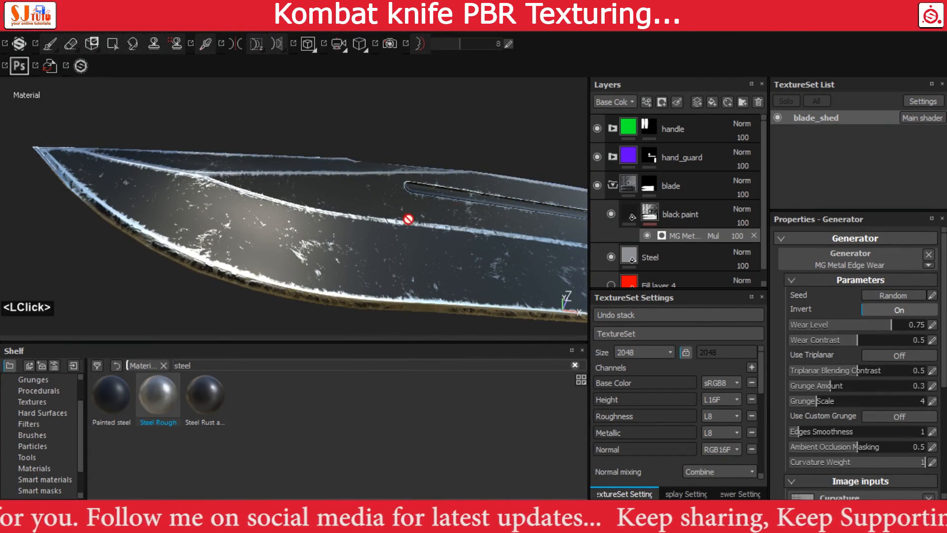
left_click_drag(381, 224, 240, 266, "alt")
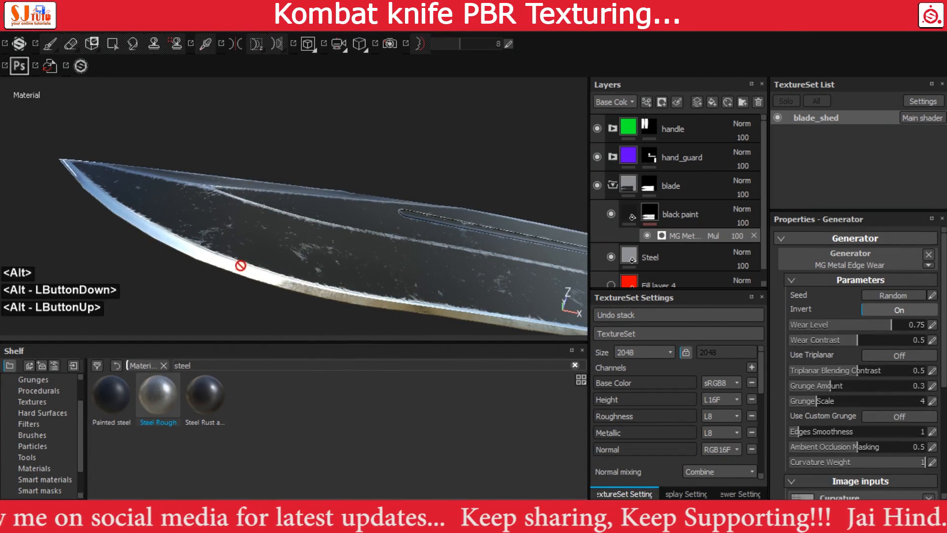
left_click_drag(457, 312, 421, 224, "alt")
middle_click_drag(421, 224, 392, 218, "alt")
right_click_drag(391, 218, 415, 227, "alt")
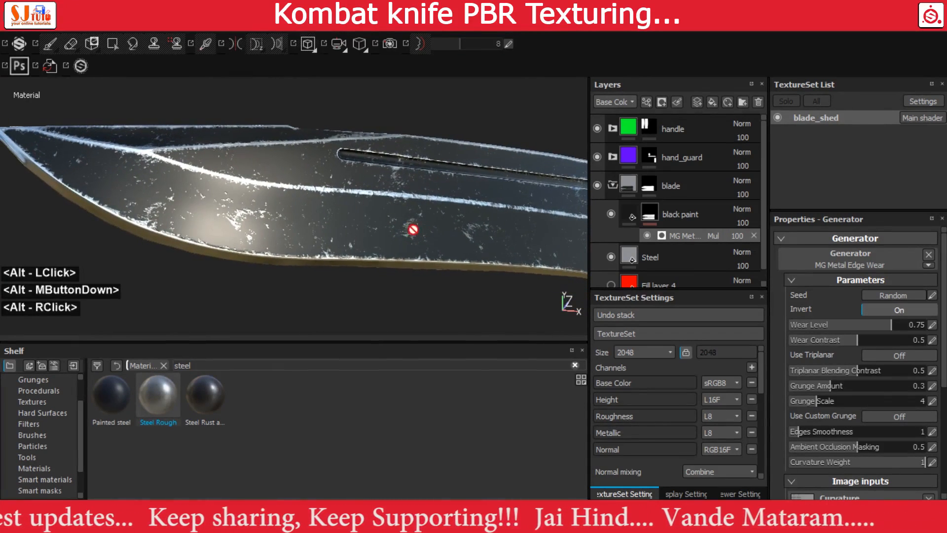
double_click(415, 226, "alt")
Step: Set the edge wear generator's Wear Contrast to 0.81 and Grunge Amount to 0.4
left_click(933, 340)
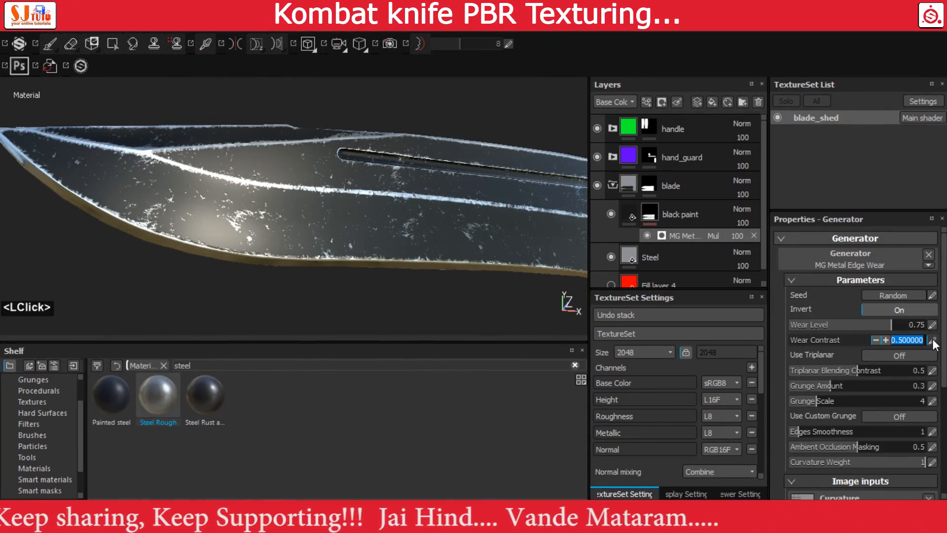
type(".81")
key("Return")
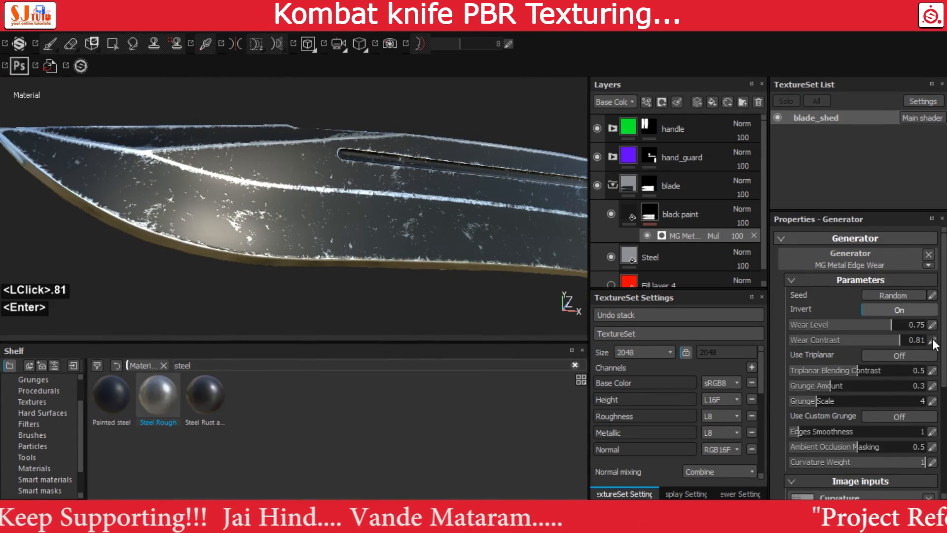
left_click(933, 386)
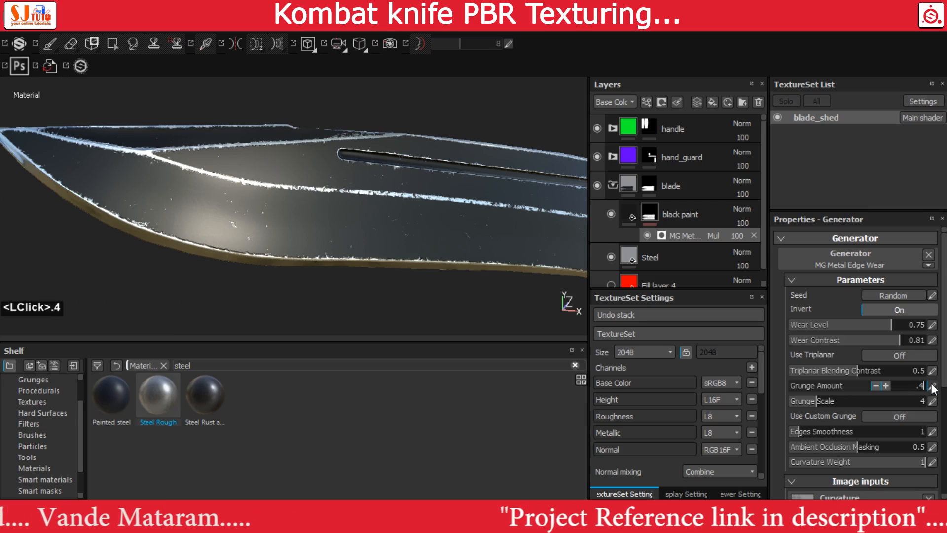
key("Return")
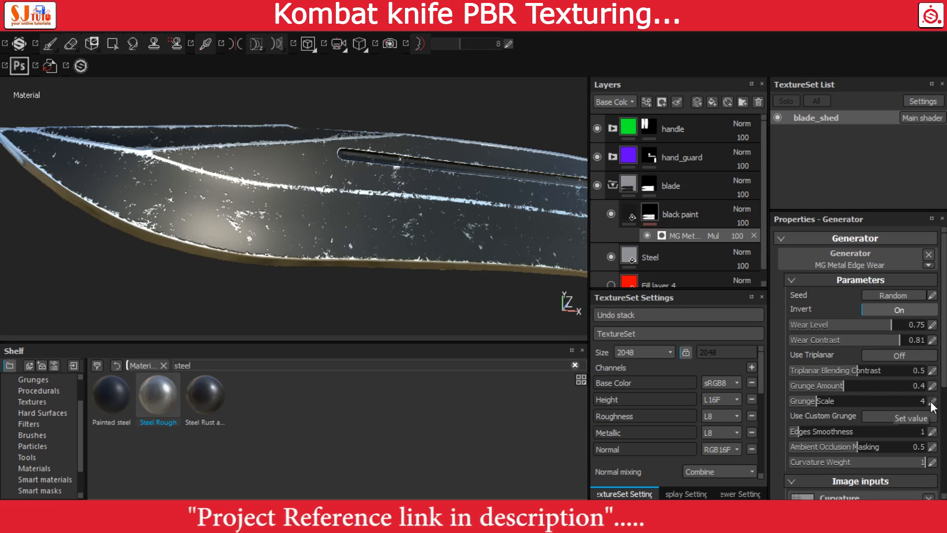
Step: Set the generator's Grunge Scale to 3, Curvature Weight to 0.25 and Wear Contrast to 0.82, and check the blade
left_click(931, 401)
left_click(931, 401)
scroll(930, 407, "down", 3)
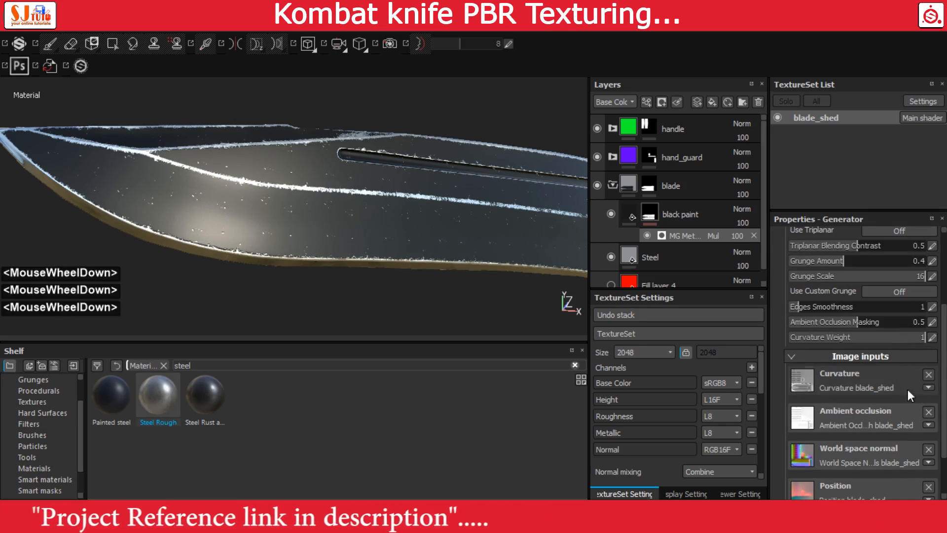
left_click(932, 337)
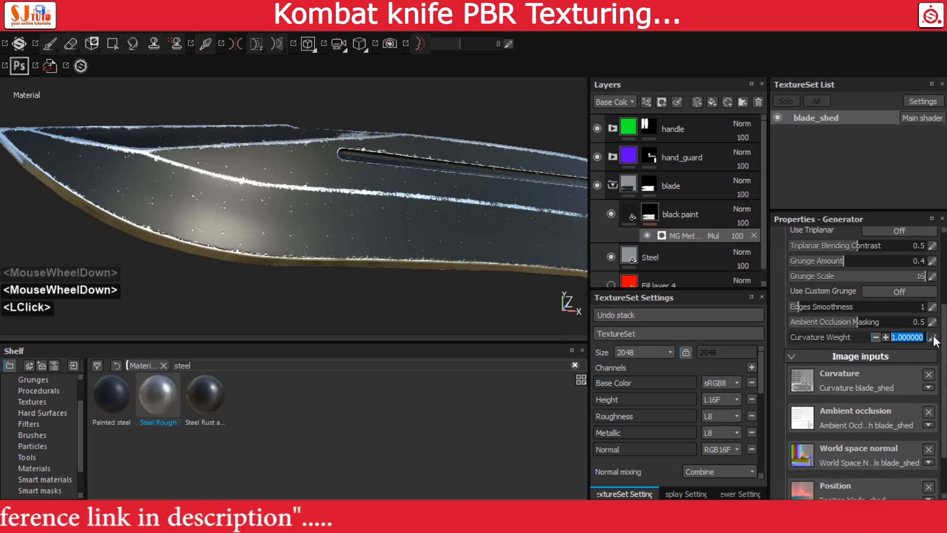
left_click(932, 337)
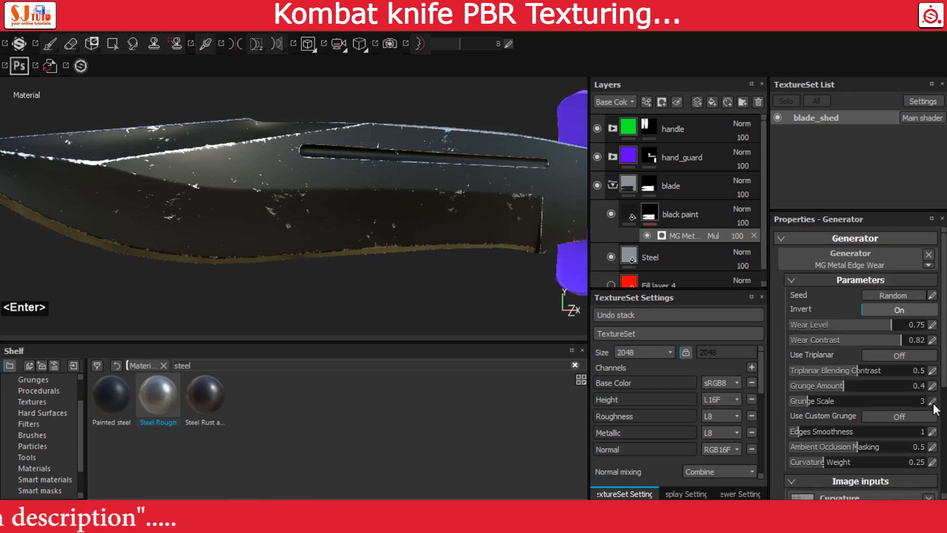
left_click_drag(411, 278, 398, 254, "alt")
middle_click_drag(398, 254, 321, 261, "alt")
right_click_drag(320, 261, 306, 262, "alt")
Step: Select the black paint layer's mask and load the paint brush with the Brush Paint Line Cloudy alpha
left_click(651, 213)
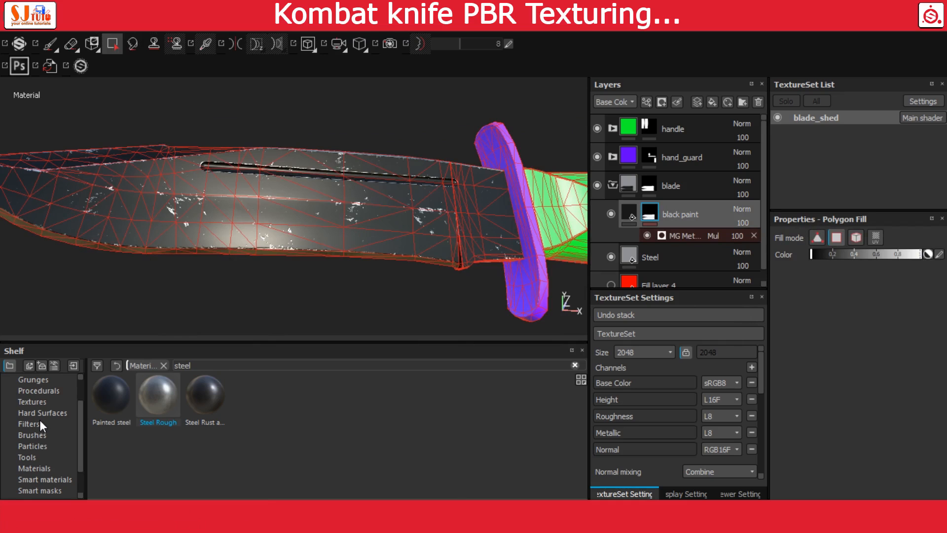
scroll(40, 419, "up", 3)
left_click(40, 401)
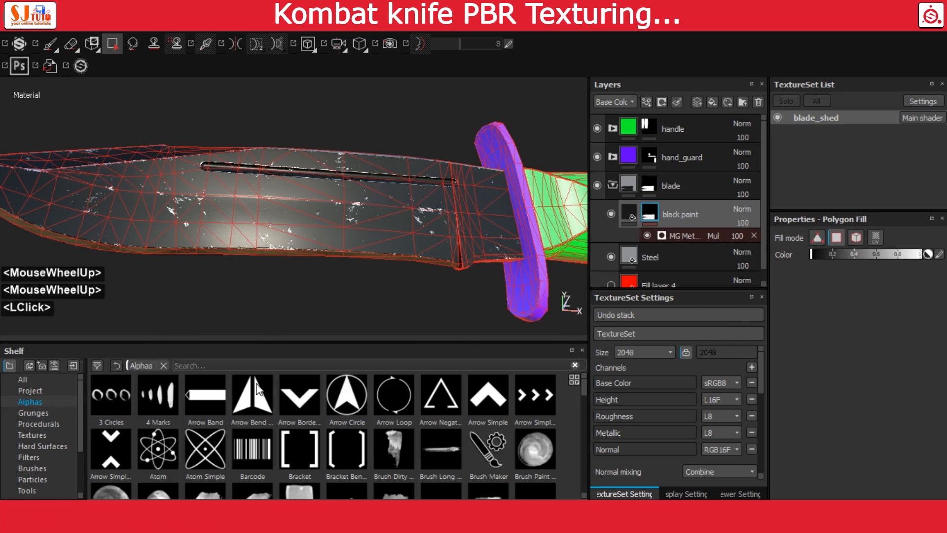
scroll(383, 435, "down", 2)
left_click_drag(484, 296, 545, 330, "alt")
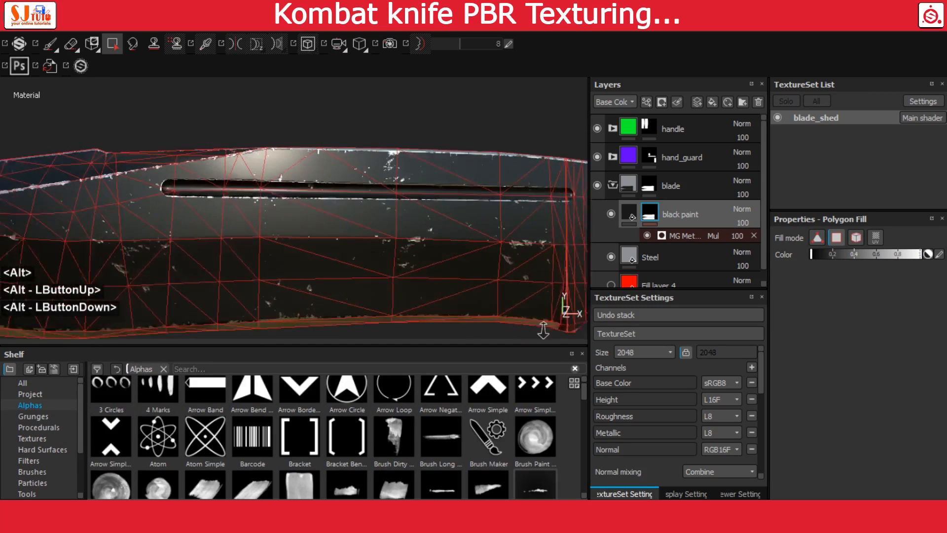
right_click_drag(545, 330, 364, 245, "alt")
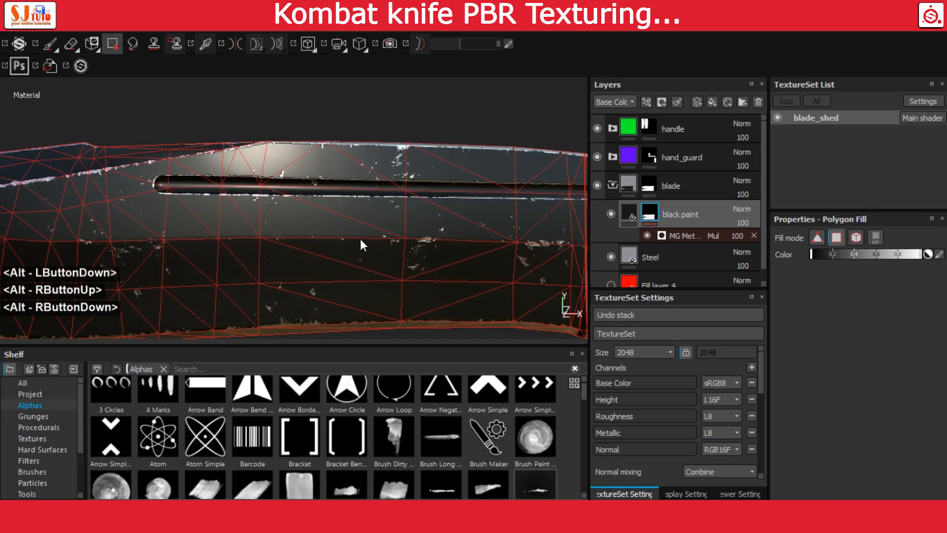
left_click(51, 49)
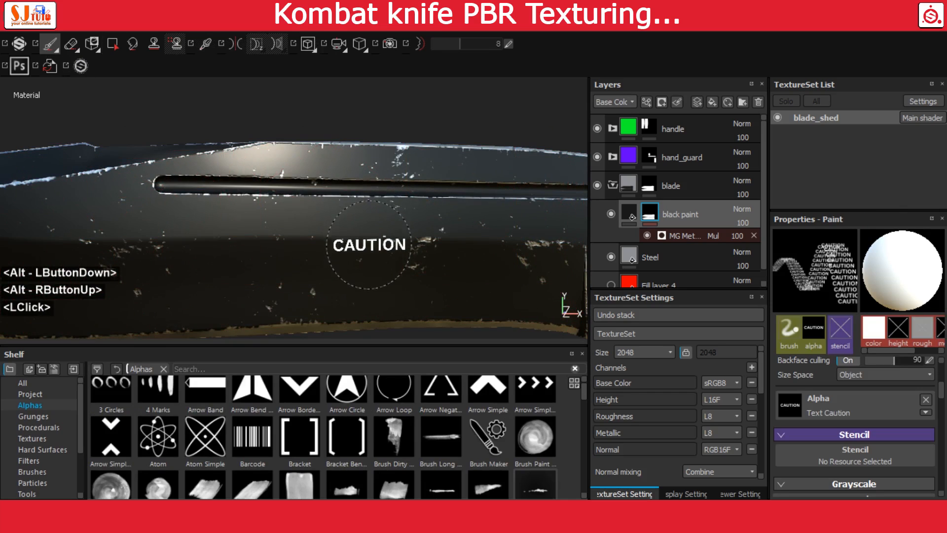
middle_click_drag(434, 280, 440, 246, "alt")
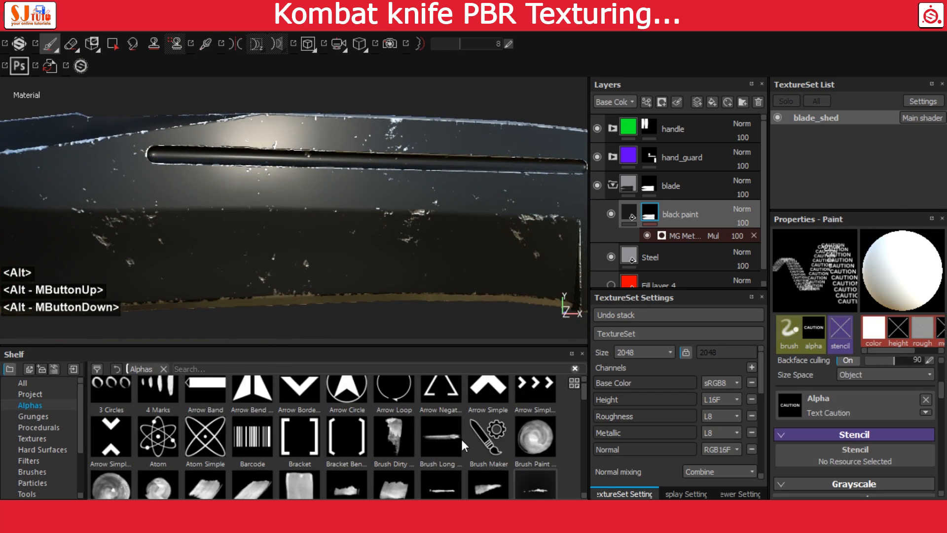
double_click(528, 484)
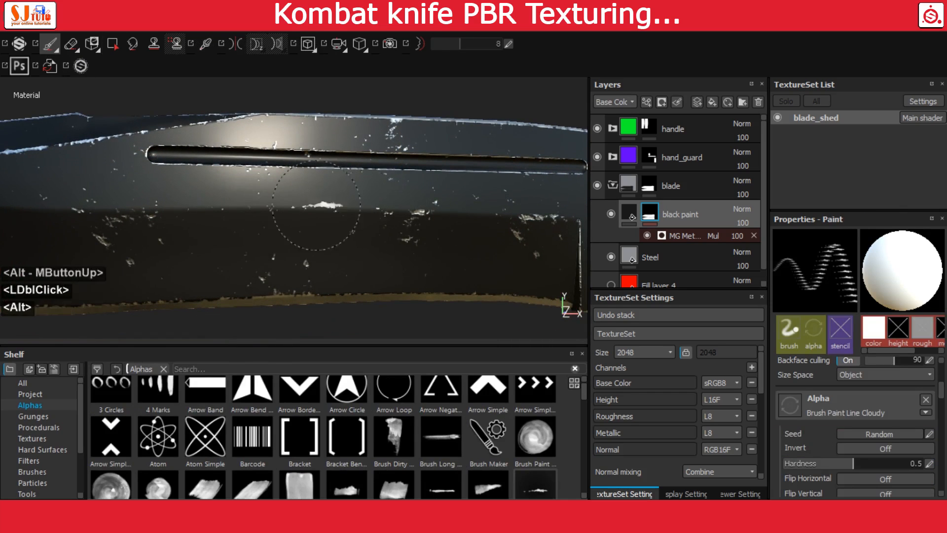
Step: Set the mask brush's grayscale value to black for chipping away the blade's black paint
right_click_drag(328, 205, 454, 277, "alt")
left_click_drag(454, 278, 413, 231, "alt")
right_click_drag(414, 231, 392, 228, "alt")
middle_click_drag(392, 229, 358, 216, "alt")
right_click_drag(359, 217, 430, 249, "alt")
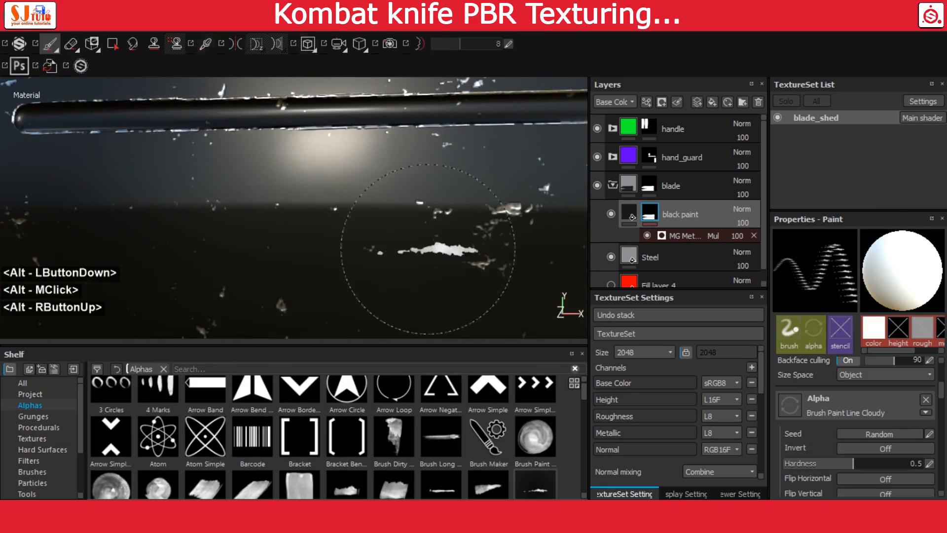
left_click(353, 203)
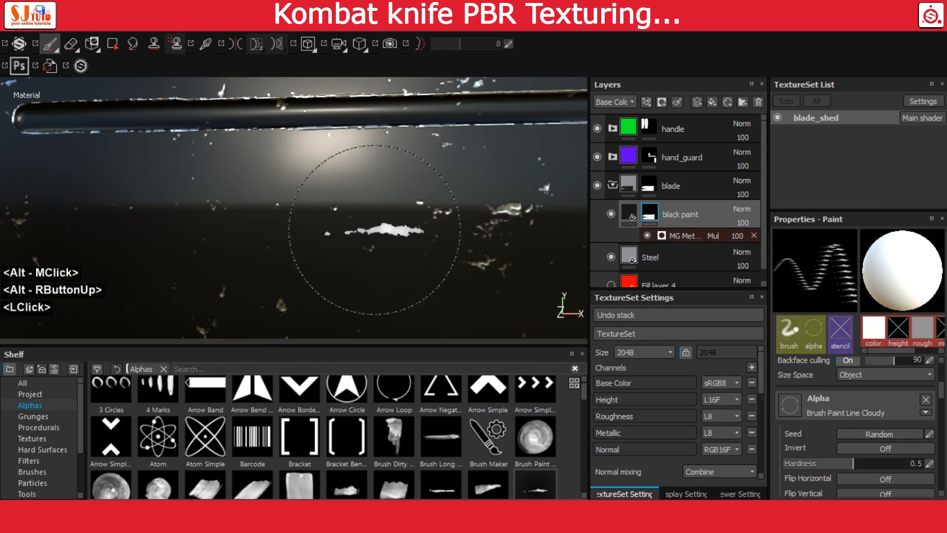
scroll(858, 399, "down", 4)
scroll(857, 405, "up", 2)
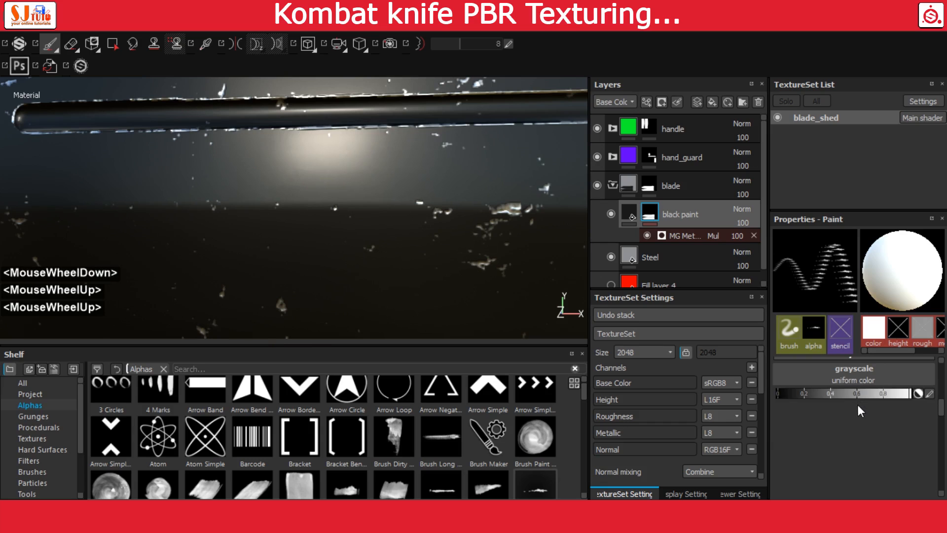
left_click_drag(846, 395, 753, 395)
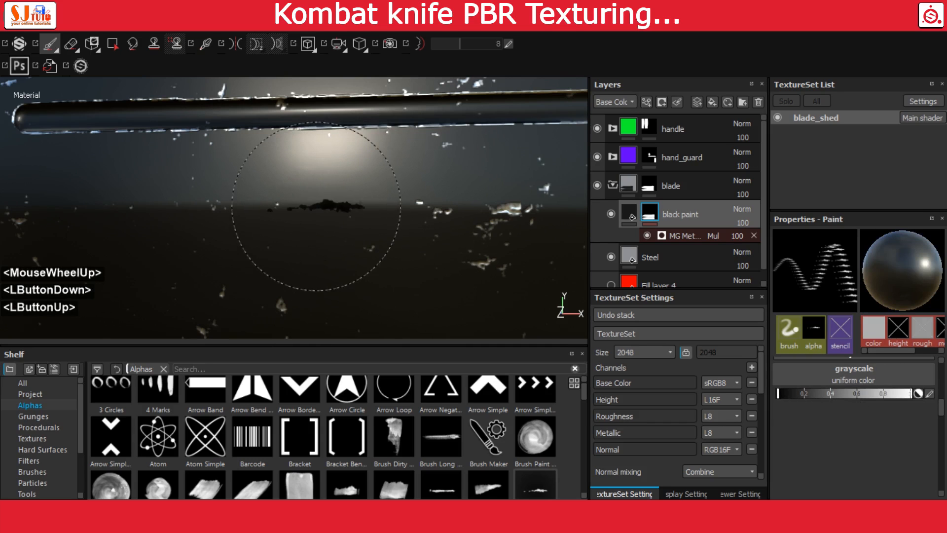
Step: Stamp a test paint chip on the blade below the groove and undo it
left_click(317, 206)
left_click_drag(398, 253, 404, 233, "alt")
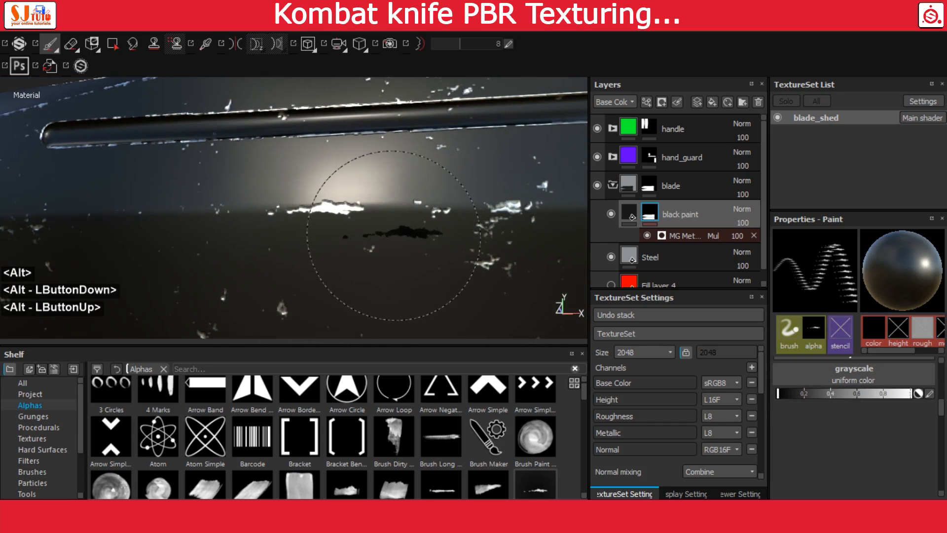
key("ctrl+z")
Step: Enlarge the viewport and set the brush's alignment to Camera for work on the cutting edge
left_click_drag(374, 344, 374, 414)
middle_click_drag(474, 281, 274, 233, "alt")
right_click_drag(274, 233, 318, 237, "alt")
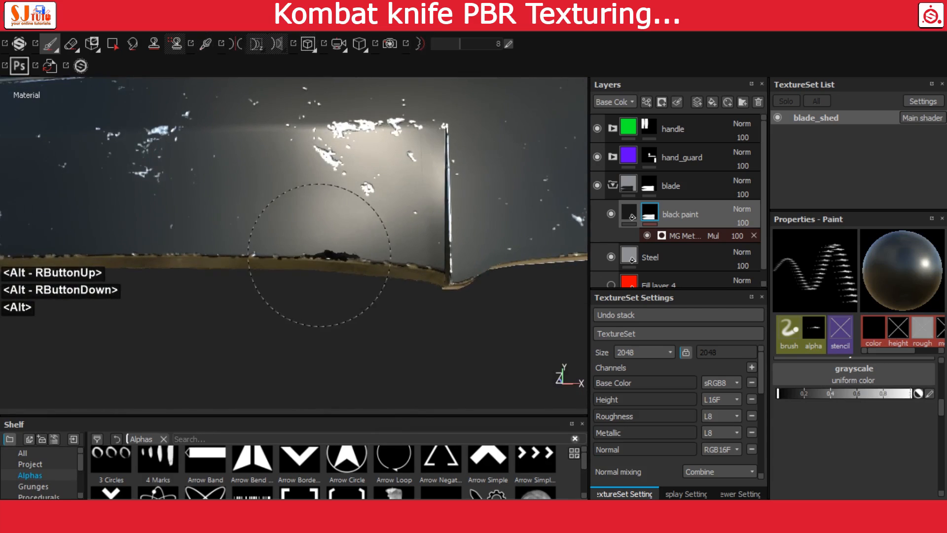
left_click_drag(318, 237, 387, 54, "alt")
scroll(865, 419, "up", 4)
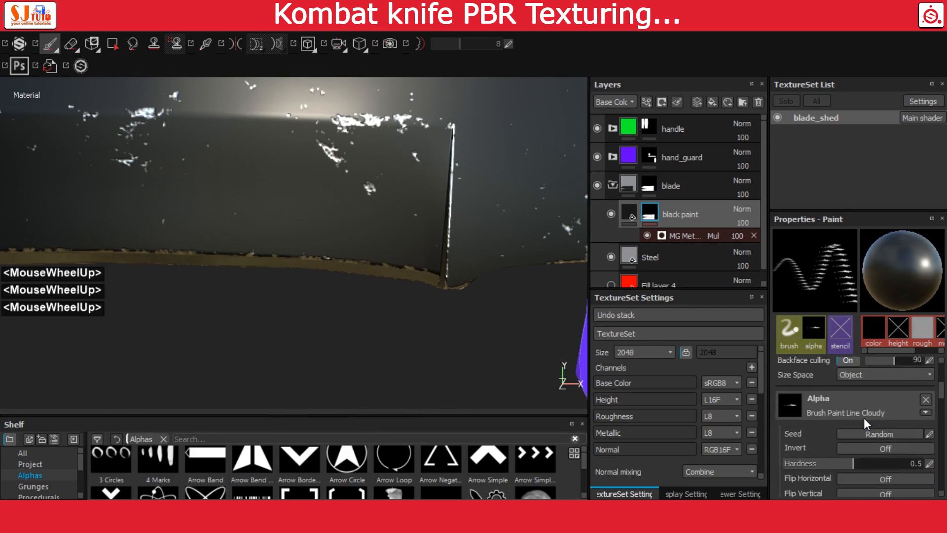
left_click(884, 387)
left_click(890, 414)
left_click(870, 389)
left_click(870, 398)
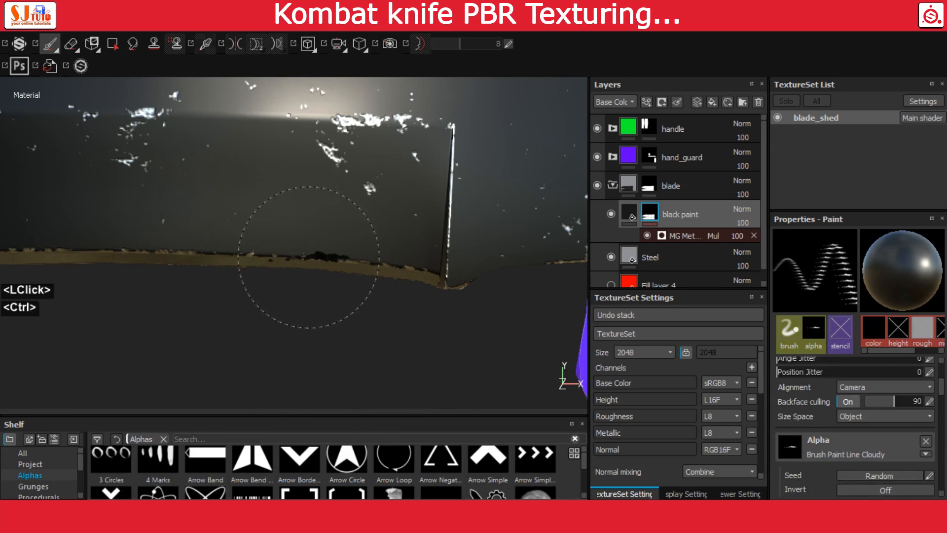
Step: Adjust the brush's size and rotation and stamp a paint chip on the blade's cutting edge
mouse_move(309, 257)
right_mouse_down("ctrl")
mouse_move(355, 257)
mouse_move(305, 253)
right_mouse_up("ctrl")
middle_click_drag(426, 248, 262, 252, "alt")
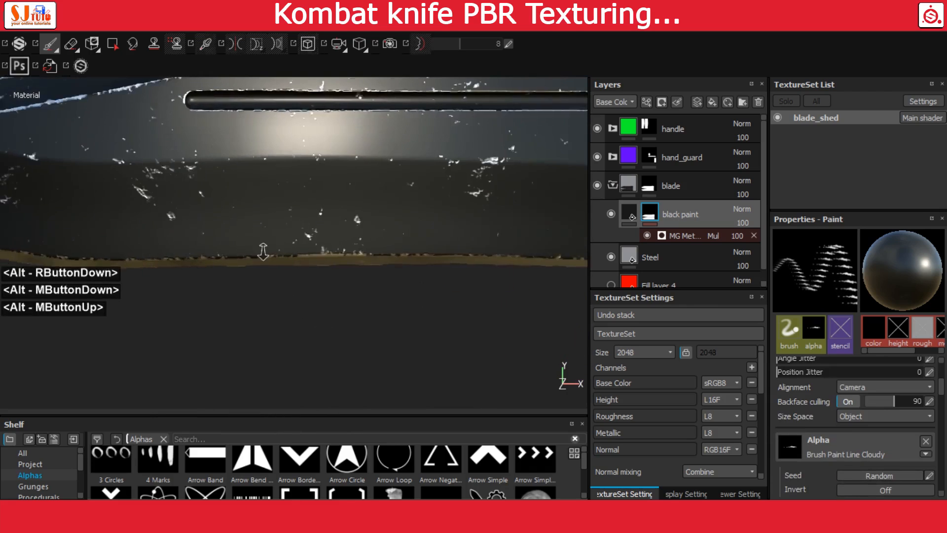
right_click_drag(262, 252, 309, 253, "alt")
left_click_drag(391, 255, 371, 246, "ctrl")
right_click_drag(371, 246, 392, 247, "ctrl")
left_click_drag(374, 247, 372, 249, "ctrl")
left_click(372, 249)
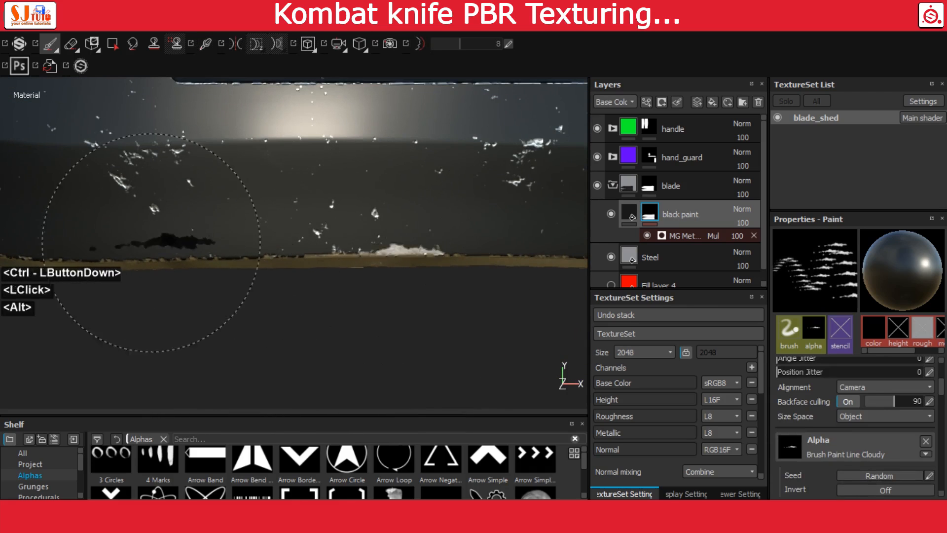
Step: Stamp more paint chips along the cutting edge toward the tip and beneath the blade's groove
right_click_drag(150, 247, 131, 250, "alt")
middle_click_drag(131, 250, 264, 280, "alt")
left_click_drag(263, 281, 262, 289, "ctrl")
middle_click_drag(459, 251, 315, 278, "alt")
middle_click_drag(523, 262, 338, 311, "alt")
right_click_drag(338, 311, 367, 316, "alt")
left_click_drag(258, 277, 254, 272, "ctrl")
right_click_drag(312, 254, 297, 254, "ctrl")
right_click_drag(370, 241, 338, 239, "alt")
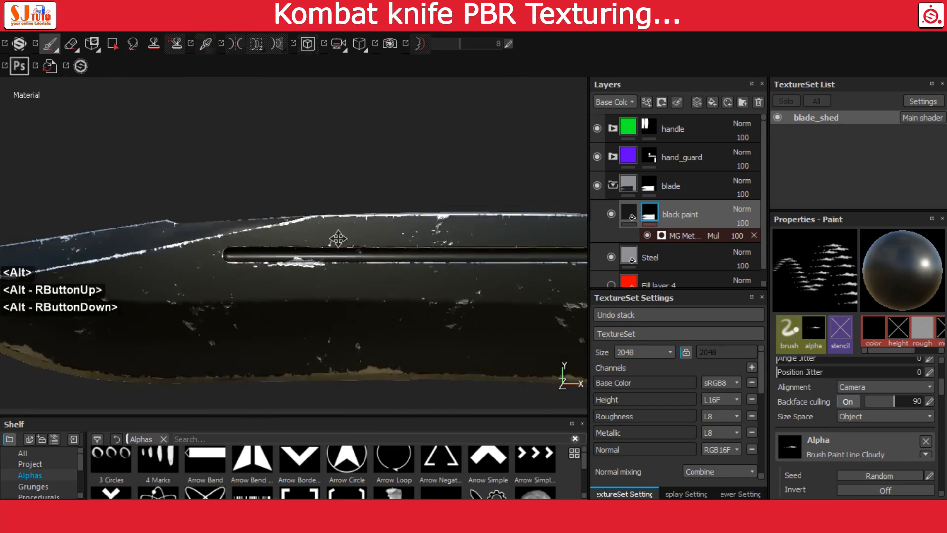
Step: Stamp a paint chip on the opposite face of the blade
middle_click_drag(338, 239, 296, 237, "alt")
left_click_drag(296, 237, 335, 266, "alt")
mouse_move(336, 267)
right_mouse_down("alt")
mouse_move(311, 274)
mouse_move(275, 155)
mouse_move(416, 247)
right_mouse_up("alt")
left_click_drag(416, 248, 162, 201, "alt")
middle_click_drag(163, 201, 352, 187, "alt")
left_click(352, 187)
right_click_drag(400, 245, 419, 245, "alt")
middle_click_drag(419, 245, 193, 258, "alt")
left_click_drag(192, 258, 310, 222, "alt+shift")
right_click_drag(311, 222, 411, 265, "alt")
left_click_drag(412, 265, 410, 254, "alt+shift")
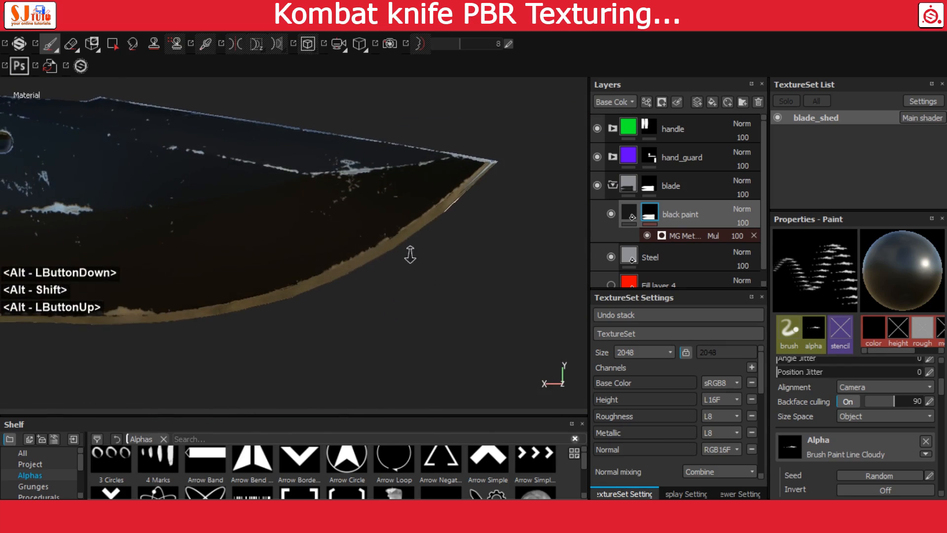
Step: Resize and rotate the brush to follow the curved cutting edge near the tip and stamp wear there
right_click_drag(410, 254, 461, 275, "alt")
mouse_move(461, 275)
left_mouse_down("alt+shift")
mouse_move(438, 269)
mouse_move(437, 251)
left_mouse_up("alt+shift")
right_click_drag(437, 268, 452, 231, "ctrl")
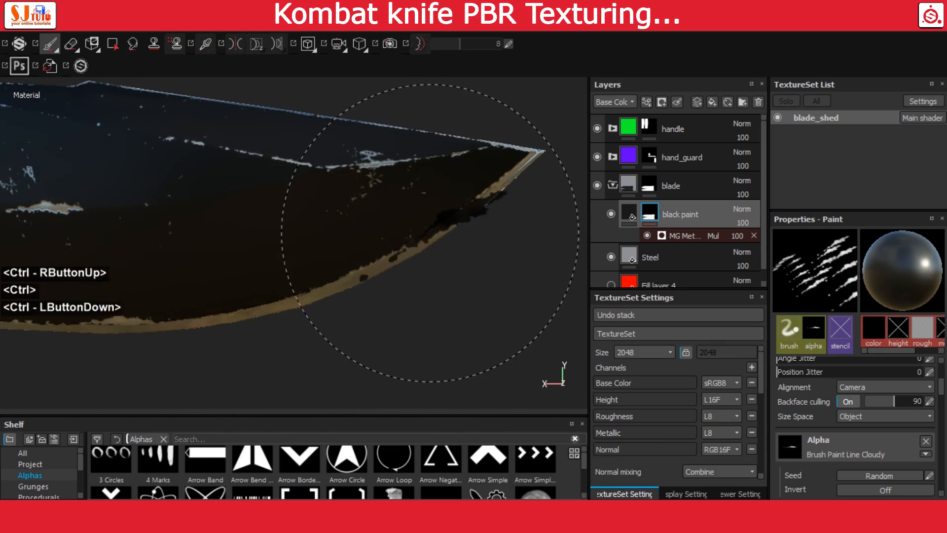
left_click_drag(431, 233, 430, 237, "ctrl")
right_click_drag(430, 238, 417, 239, "ctrl")
Step: Stamp a paint chip on the front face's bevel line below the groove and rotate the environment lighting to check it
left_click_drag(418, 240, 118, 225, "alt")
middle_click_drag(392, 230, 286, 237, "alt")
right_click_drag(380, 240, 392, 241, "ctrl")
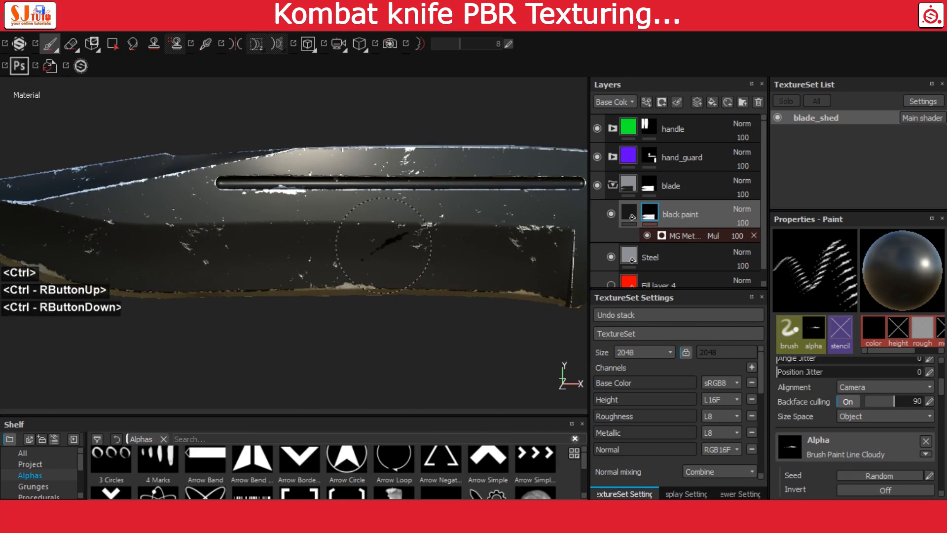
left_click_drag(397, 227, 397, 232, "ctrl")
left_click(418, 223)
right_click_drag(476, 278, 419, 257, "alt")
middle_click_drag(444, 252, 422, 254, "alt")
right_click_drag(493, 247, 563, 245, "shift")
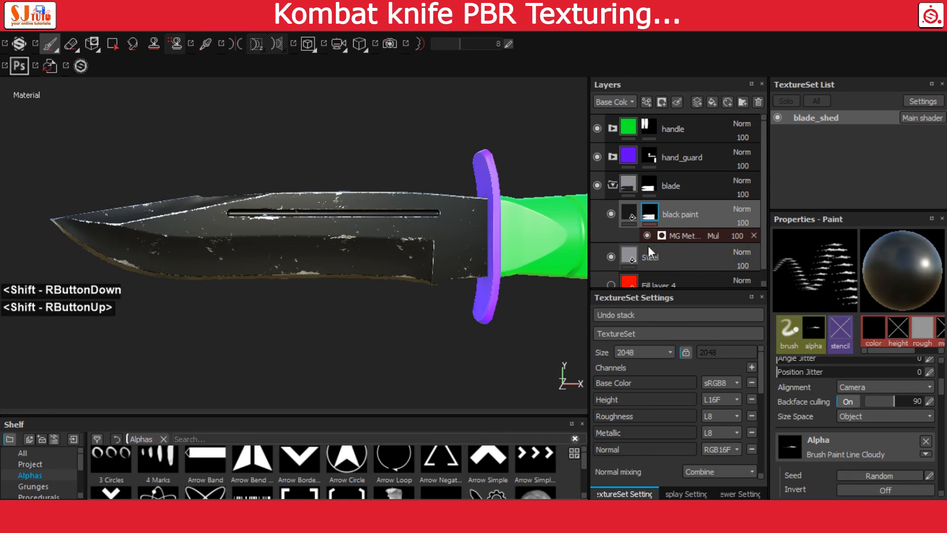
Step: Add a MatFinish Rough filter to the content of the black paint layer
left_click(630, 212)
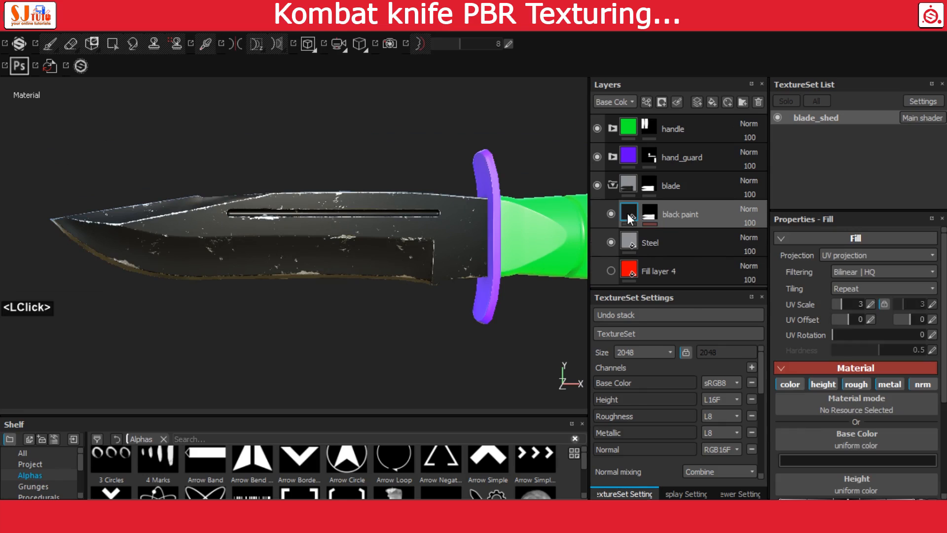
right_click(628, 213)
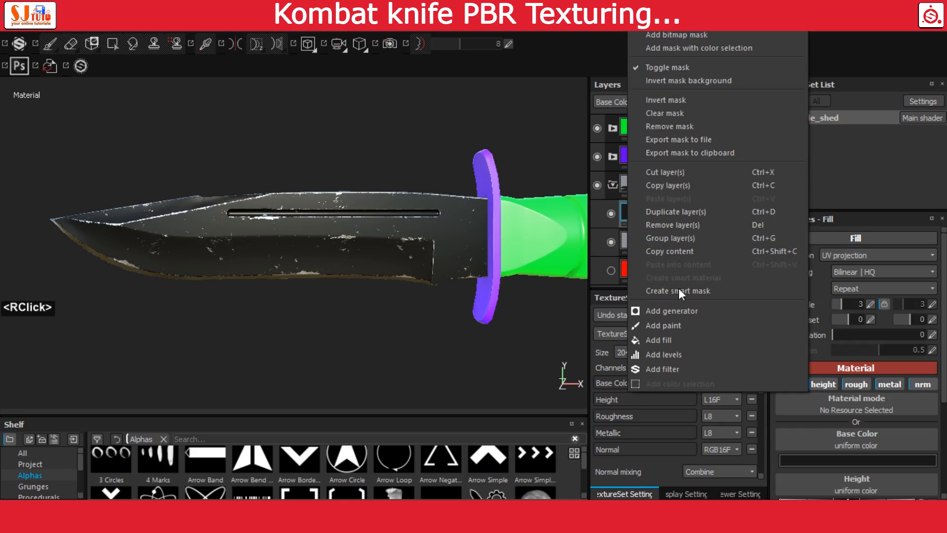
left_click(671, 369)
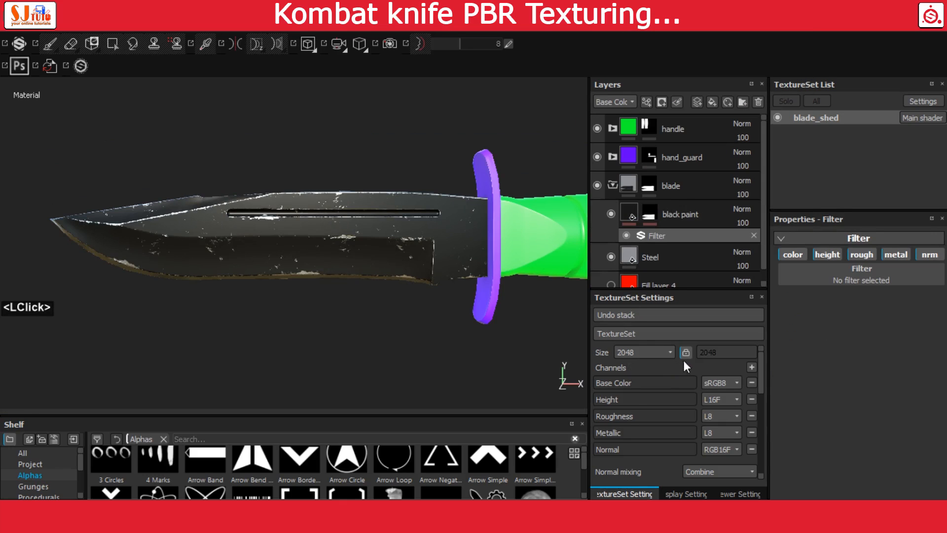
left_click(844, 276)
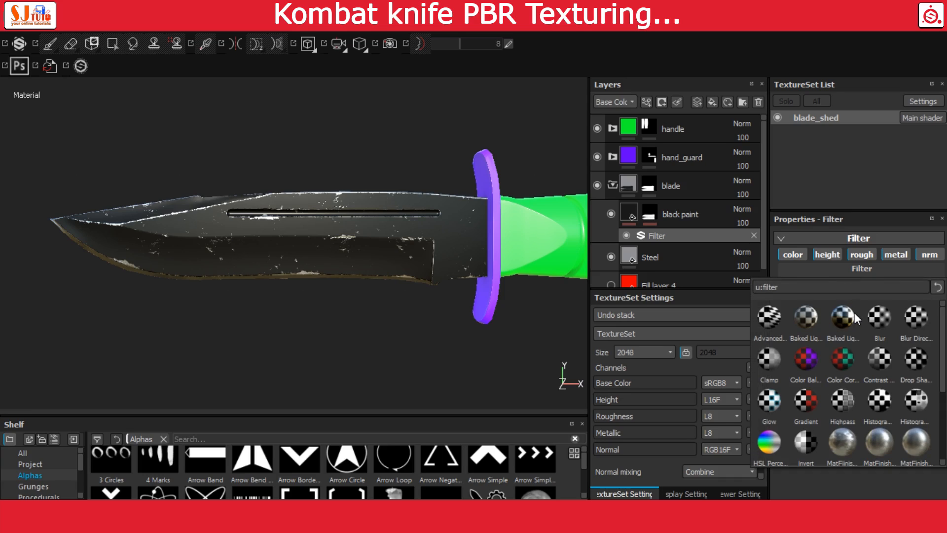
scroll(854, 313, "down", 3)
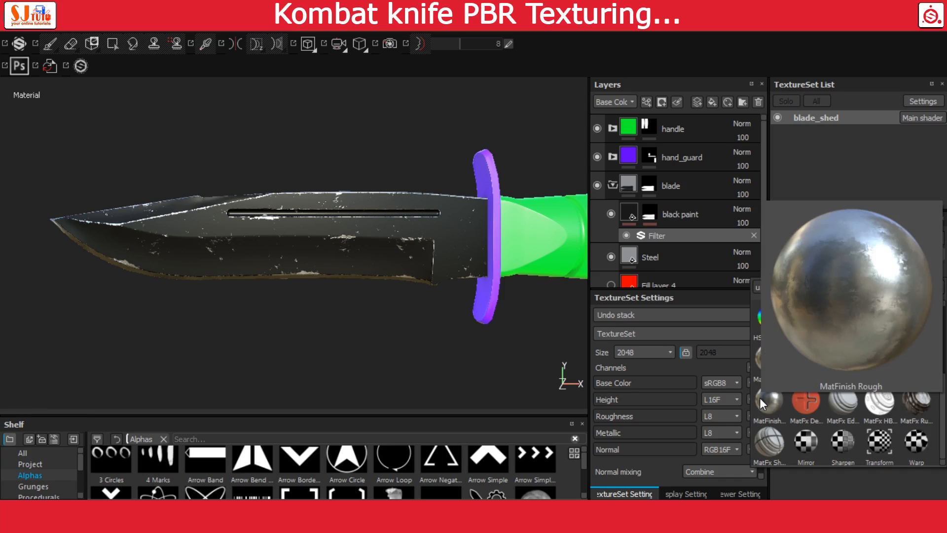
left_click(760, 398)
Step: Set the MatFinish Rough filter's Brushing Intensity to 0.24 and check the blade's surface
scroll(319, 247, "down", 3)
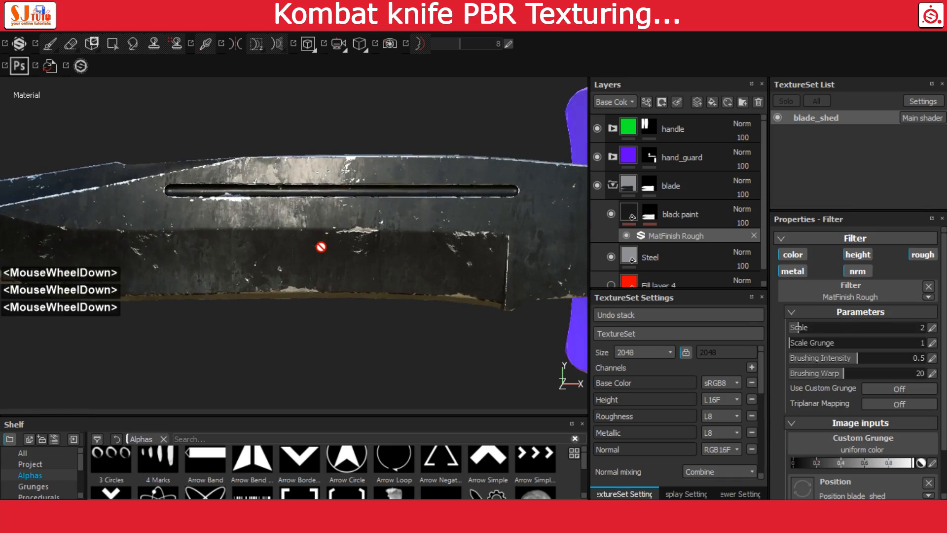
left_click(933, 317)
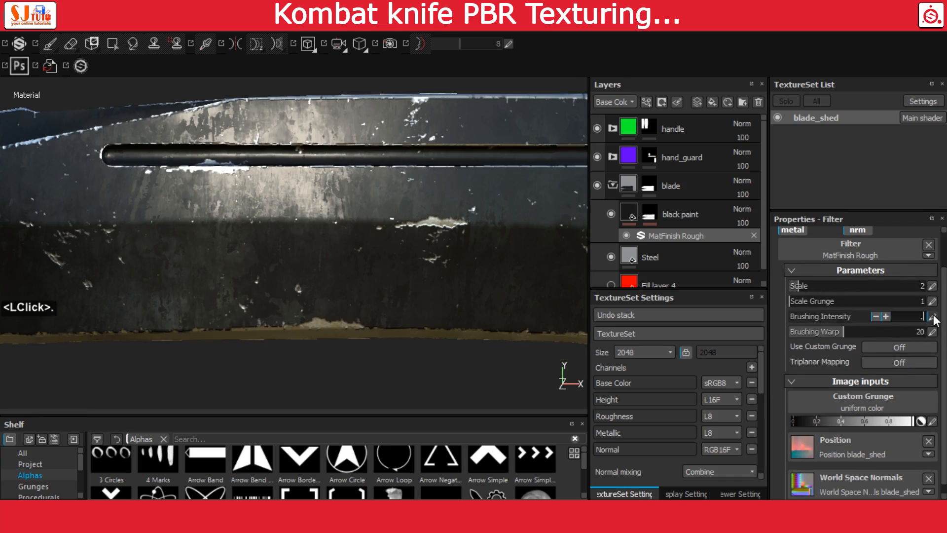
type(".24")
key("Return")
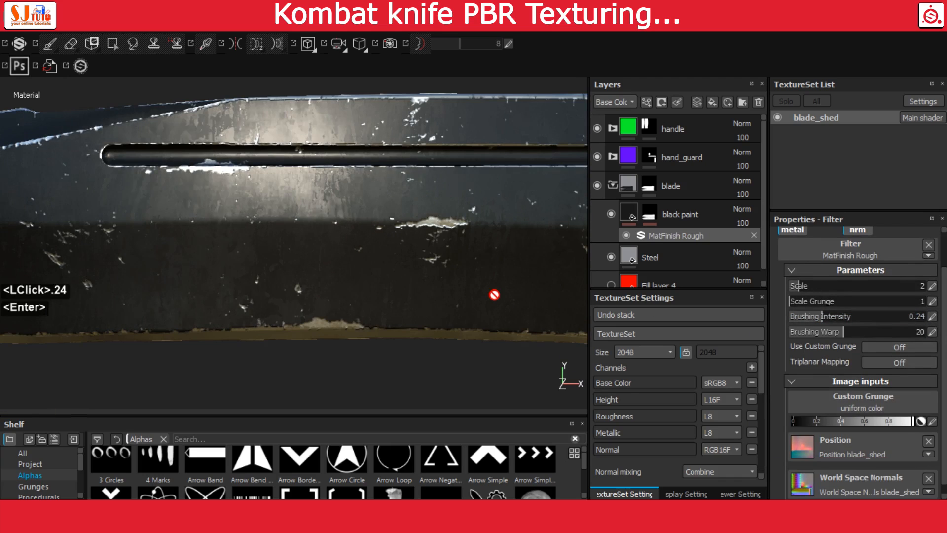
right_click_drag(346, 168, 274, 226, "alt")
mouse_move(274, 227)
left_mouse_down("alt")
mouse_move(309, 197)
mouse_move(345, 208)
left_mouse_up("alt")
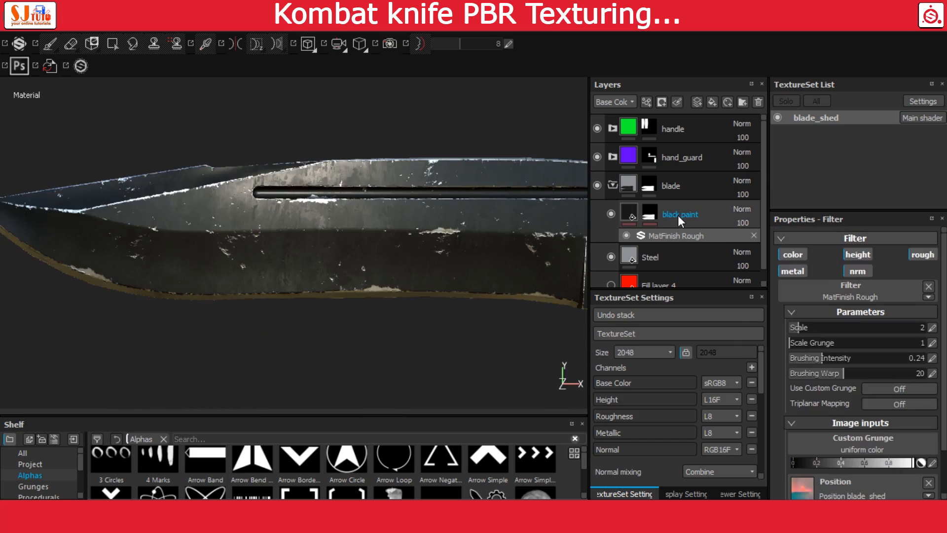
Step: Add a fill layer above the black paint layer and restrict it to the roughness channel only
left_click(678, 216)
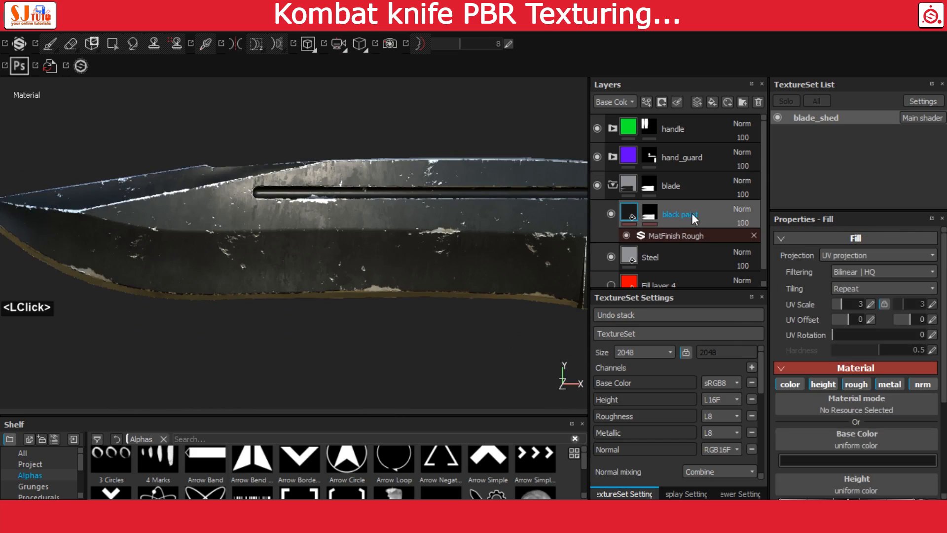
left_click(713, 104)
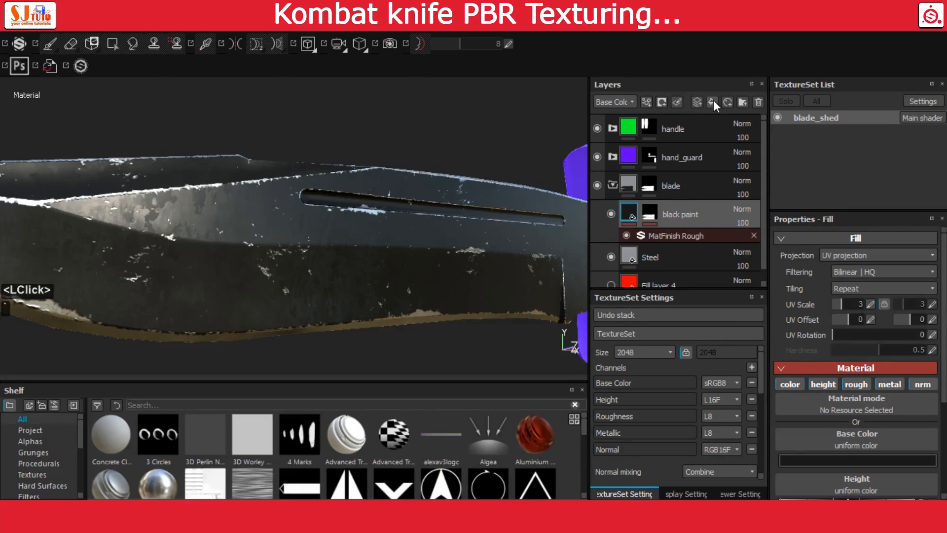
left_click(713, 101)
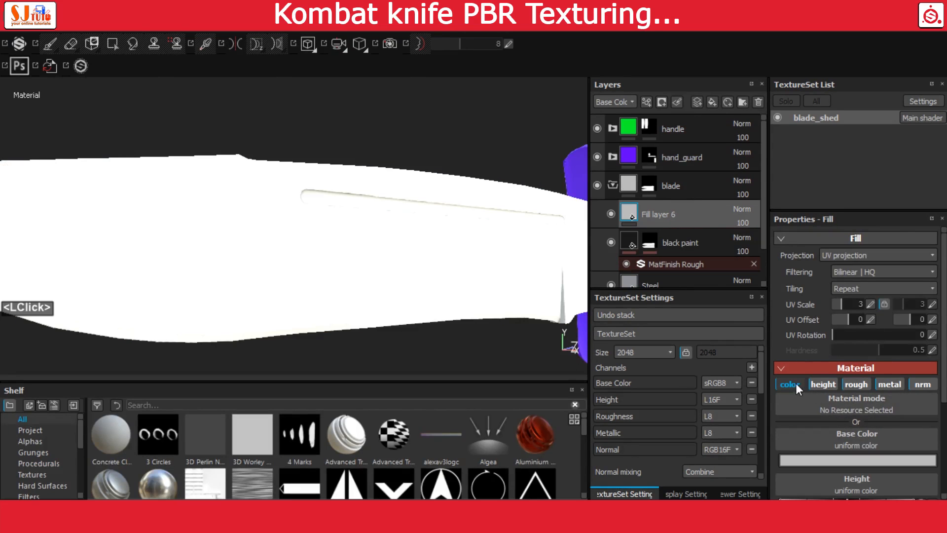
left_click(802, 385)
left_click(822, 383)
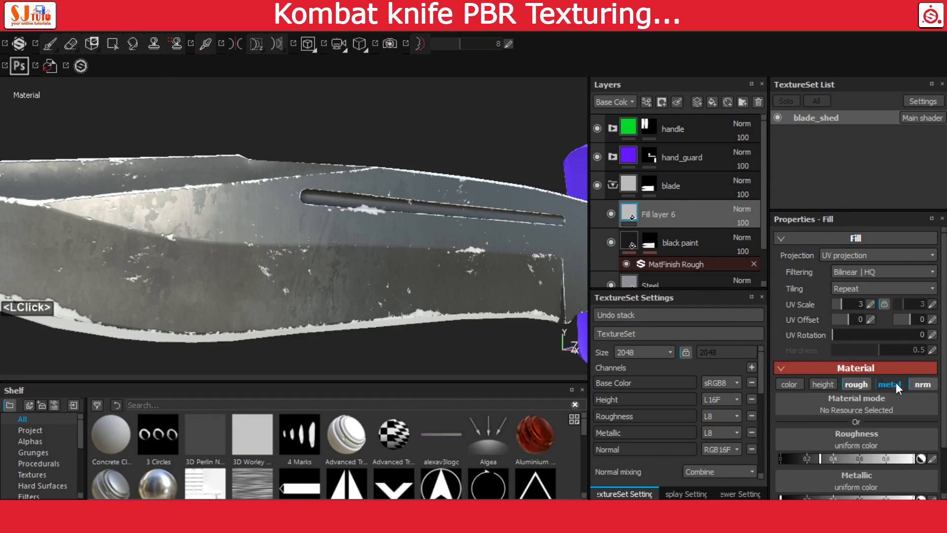
left_click(896, 384)
left_click(920, 385)
Step: Assign the Grunge Scratches Dirty texture to the fill layer's roughness and inspect it on the blade
left_click(872, 440)
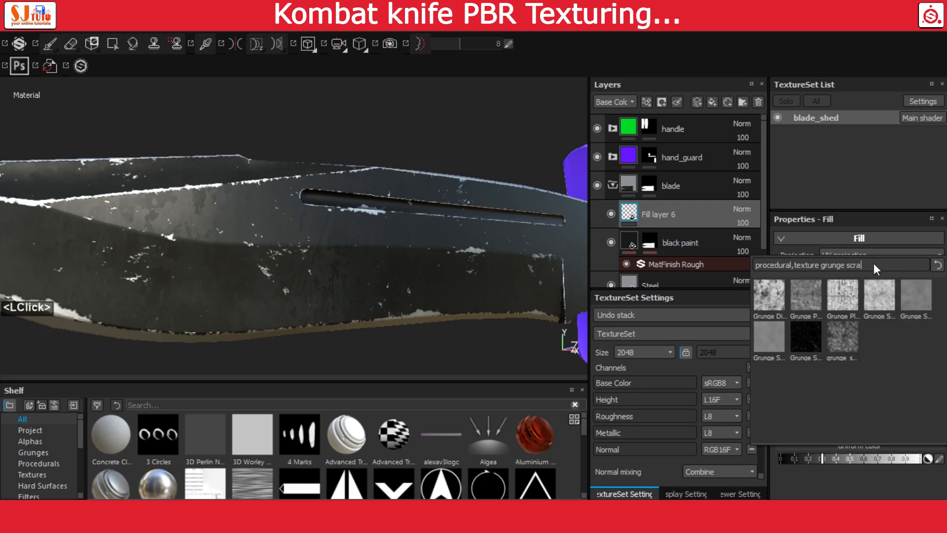
left_click(853, 266)
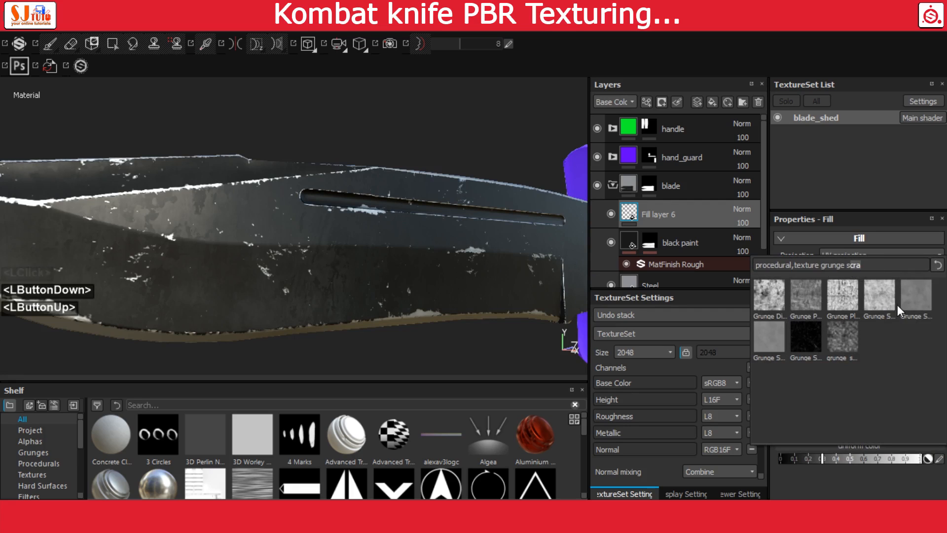
mouse_move(910, 306)
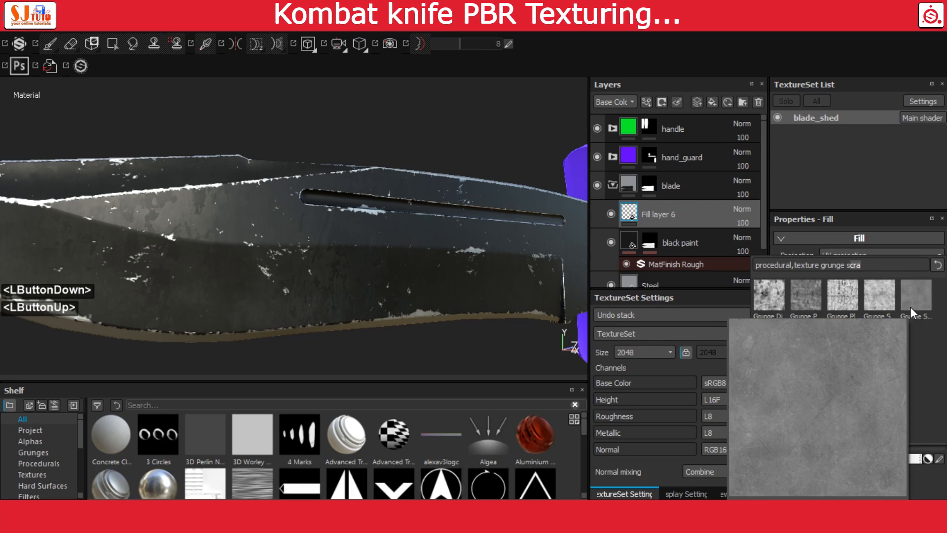
left_click(916, 307)
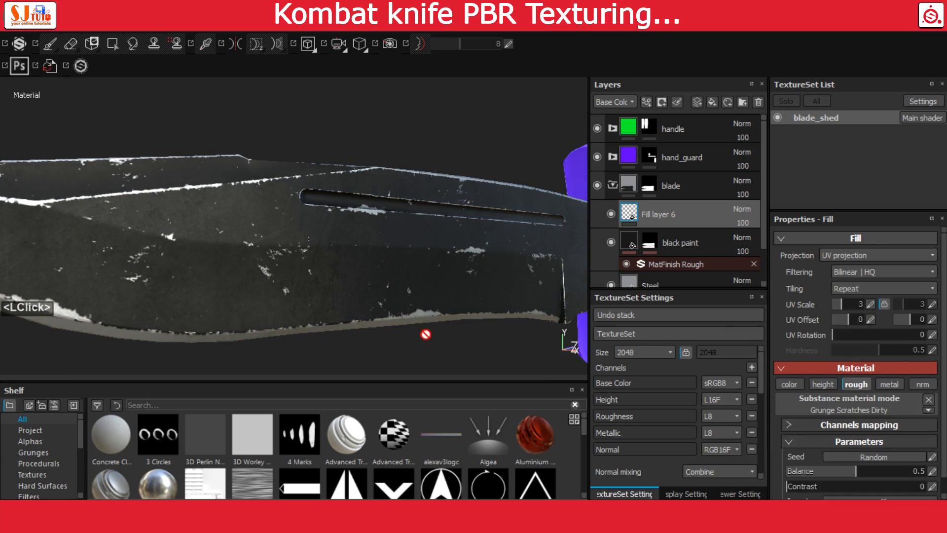
left_click_drag(411, 309, 372, 279, "alt")
right_click_drag(372, 280, 444, 338, "alt")
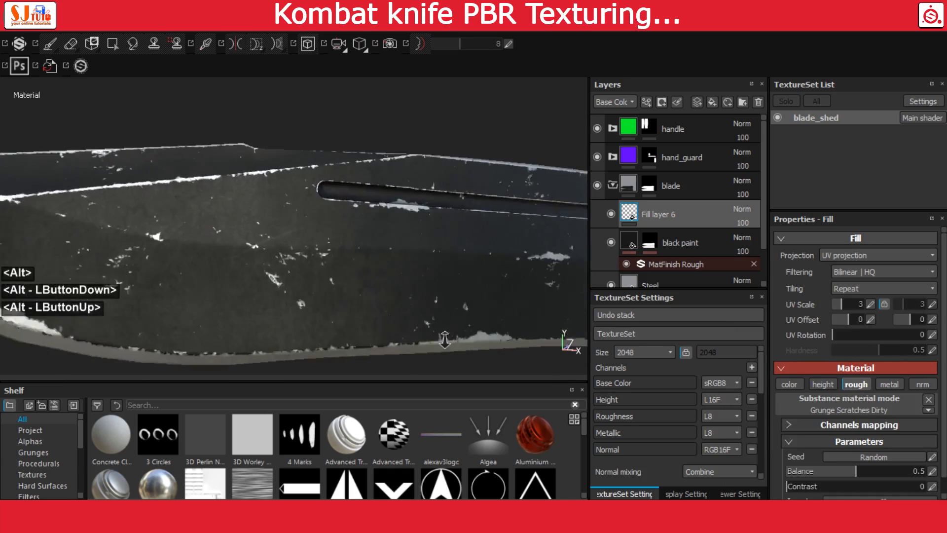
left_click_drag(444, 339, 472, 288, "alt")
right_click_drag(472, 288, 469, 256, "alt")
left_click_drag(469, 257, 467, 235, "alt")
Step: Set the Grunge Scratches Dirty balance to 0.44 and contrast to 0.7, and check the blade's reflections
scroll(931, 464, "down", 2)
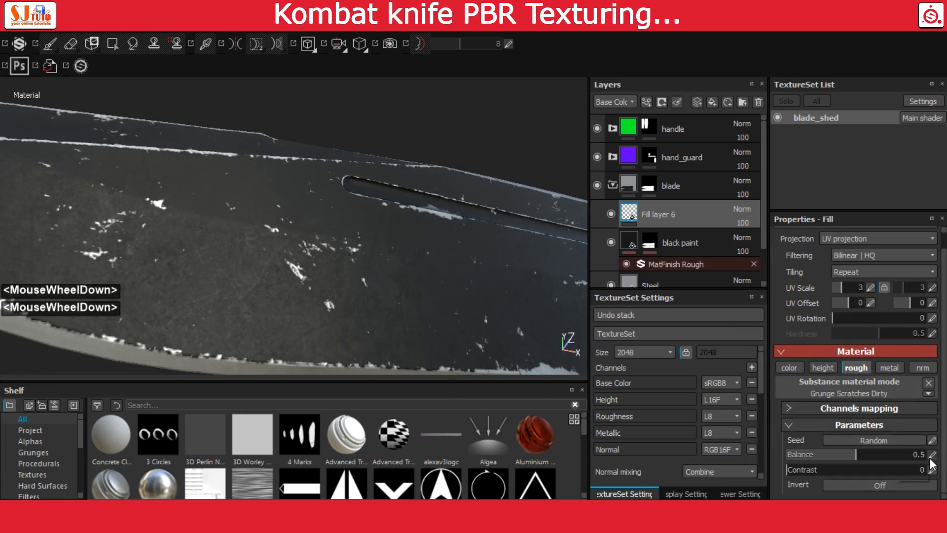
left_click(931, 459)
type("0.44")
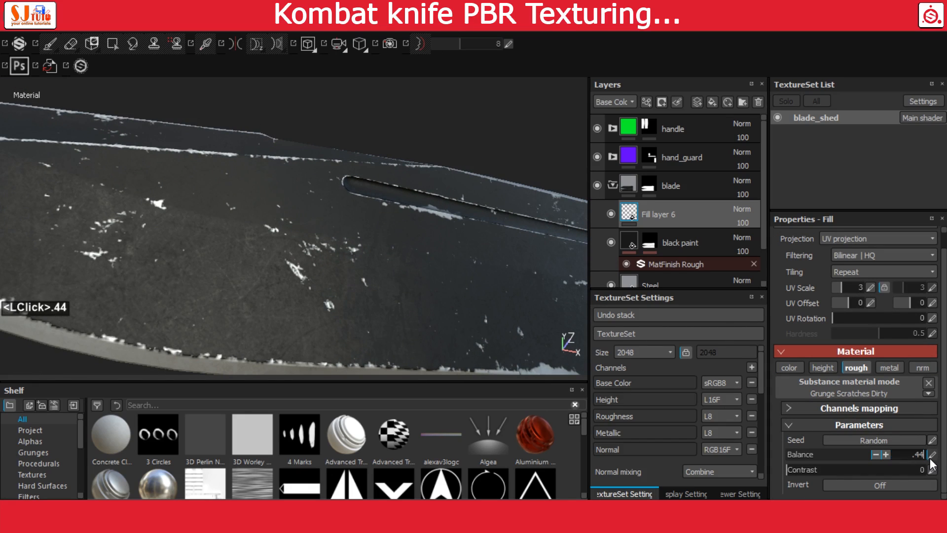
key("Return")
left_click(934, 470)
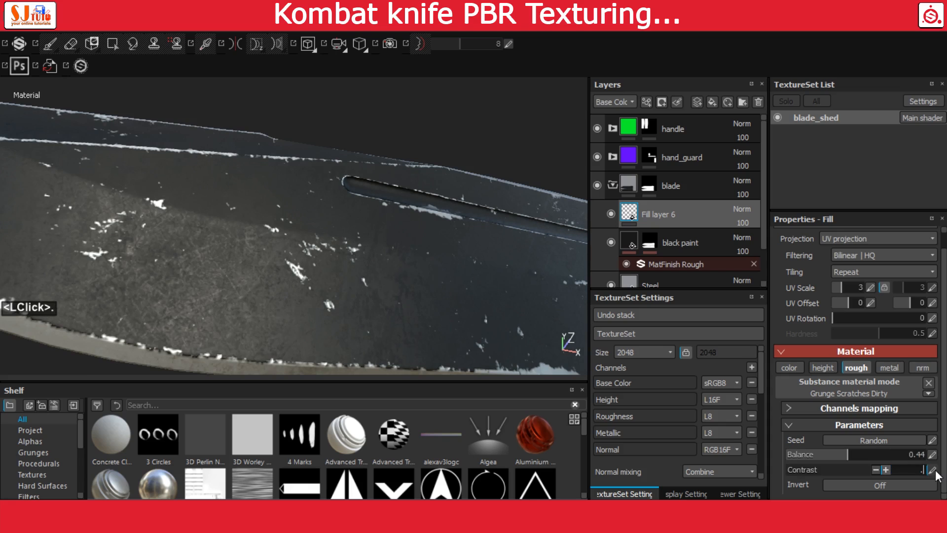
key("Return")
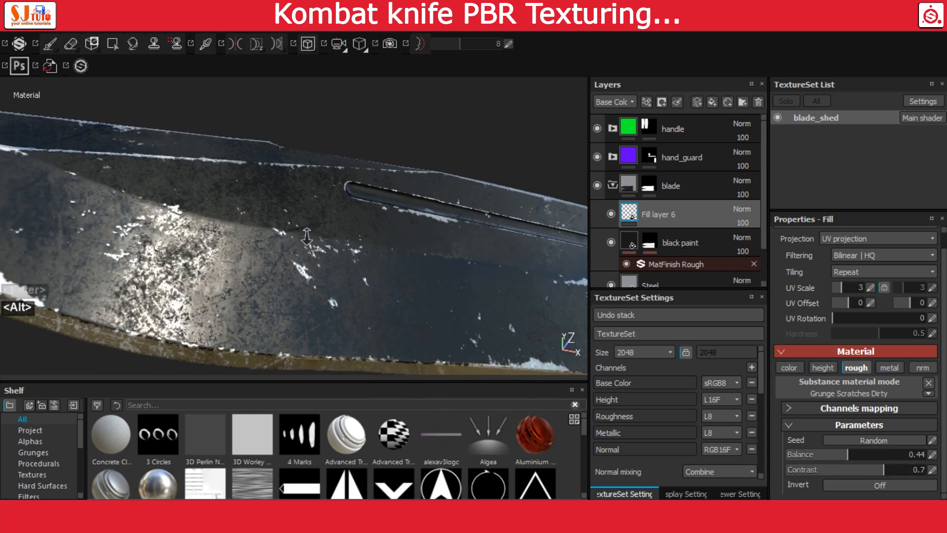
right_click_drag(318, 261, 315, 241, "alt")
left_click_drag(315, 241, 327, 232, "alt")
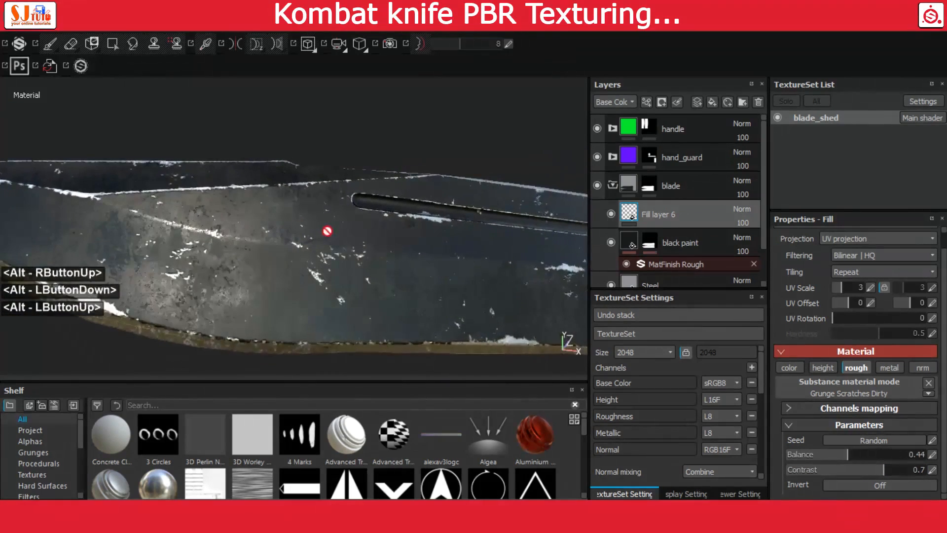
mouse_move(327, 233)
right_mouse_down("alt")
mouse_move(310, 245)
mouse_move(326, 238)
right_mouse_up("alt")
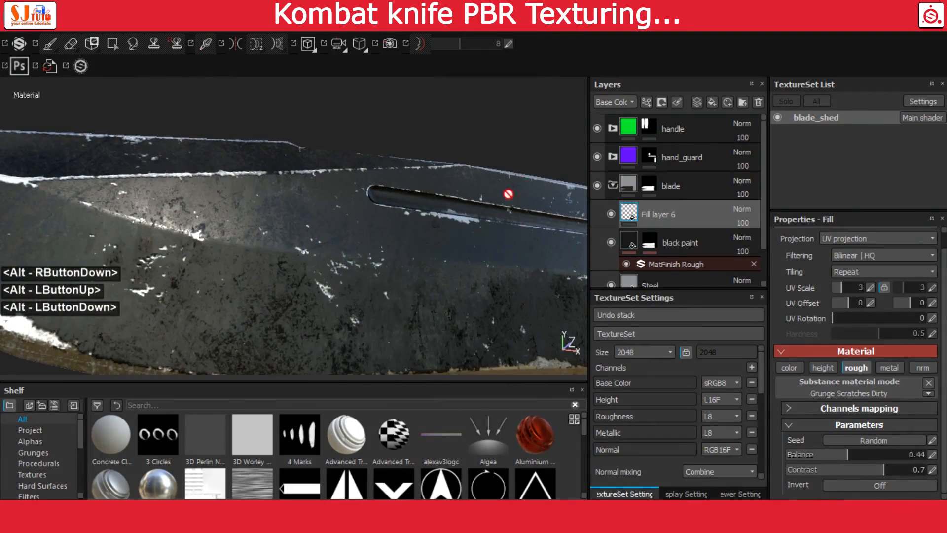
Step: For the Roughness channel, set the grunge fill layer's blending mode to Screen and its opacity to 31
left_click(607, 102)
left_click(614, 131)
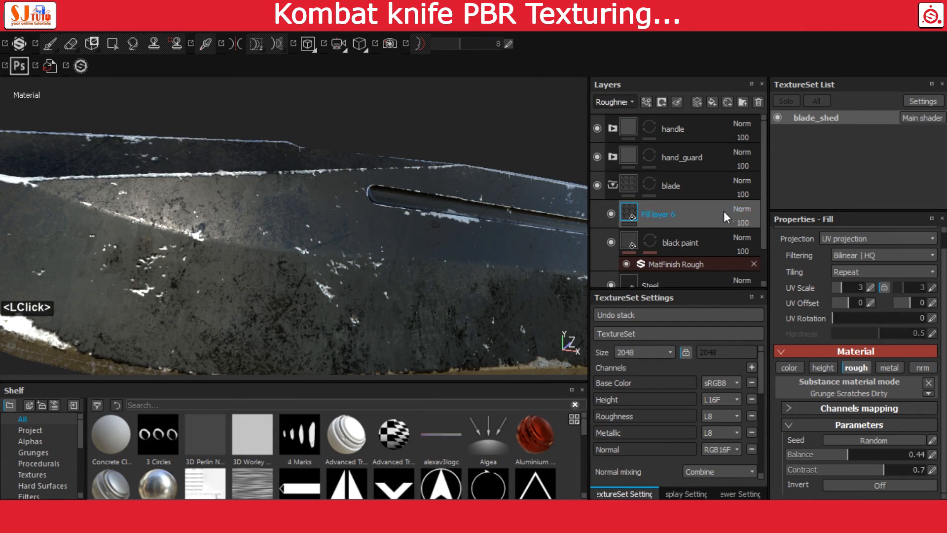
left_click(742, 210)
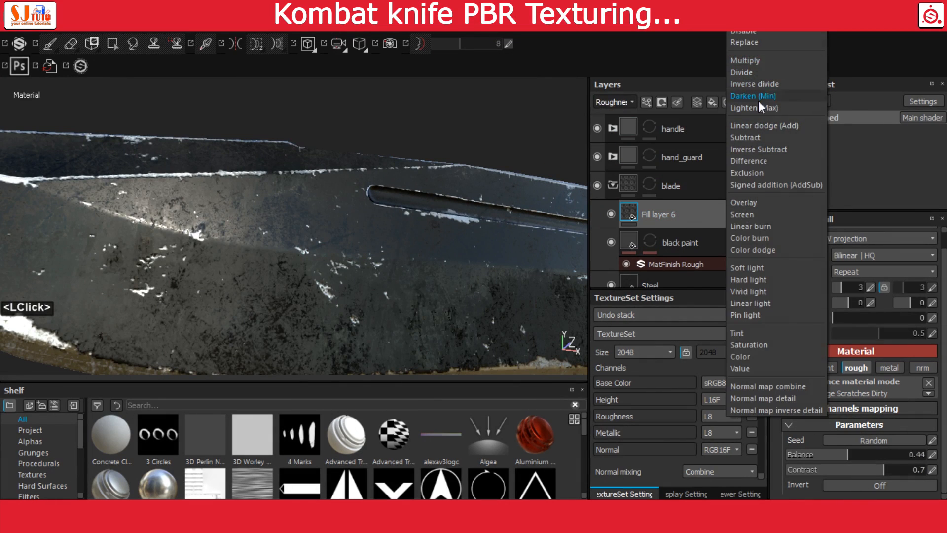
left_click(757, 214)
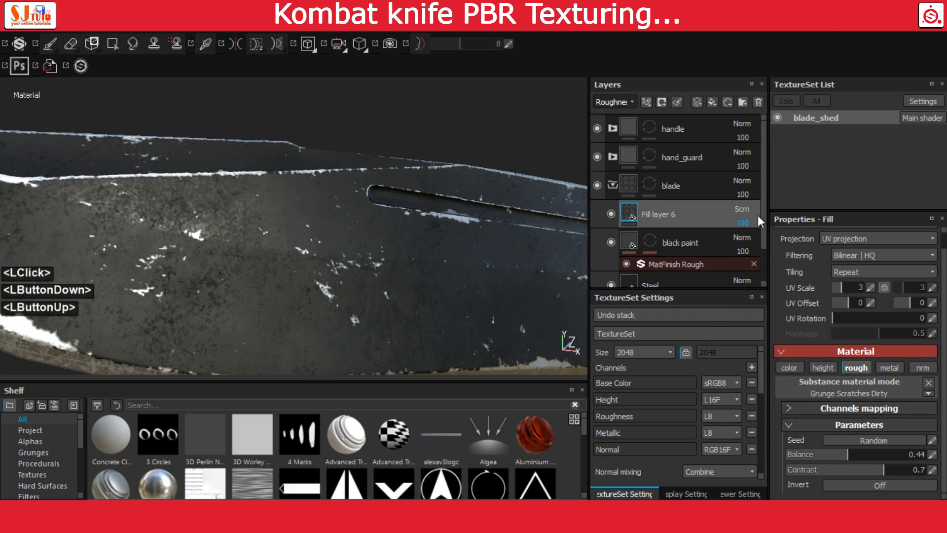
left_click(744, 220)
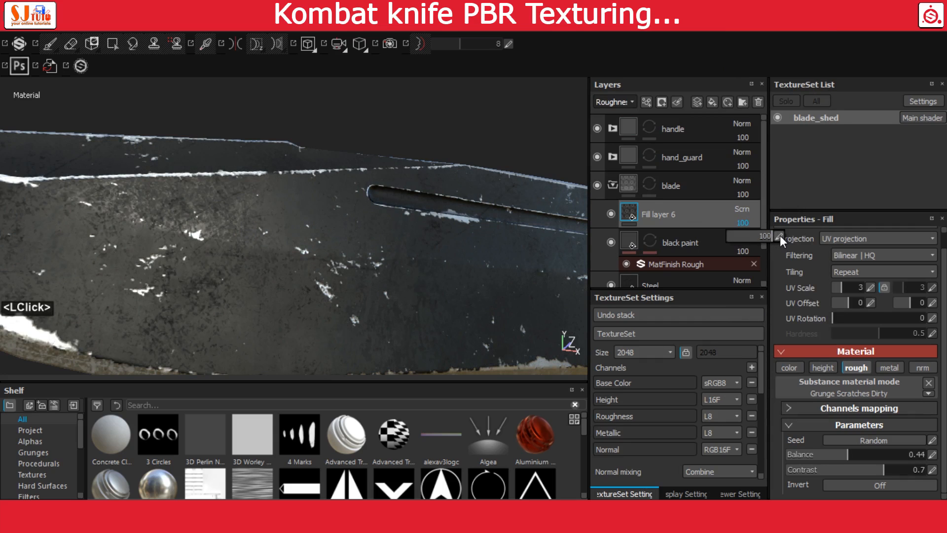
type("31")
key("Return")
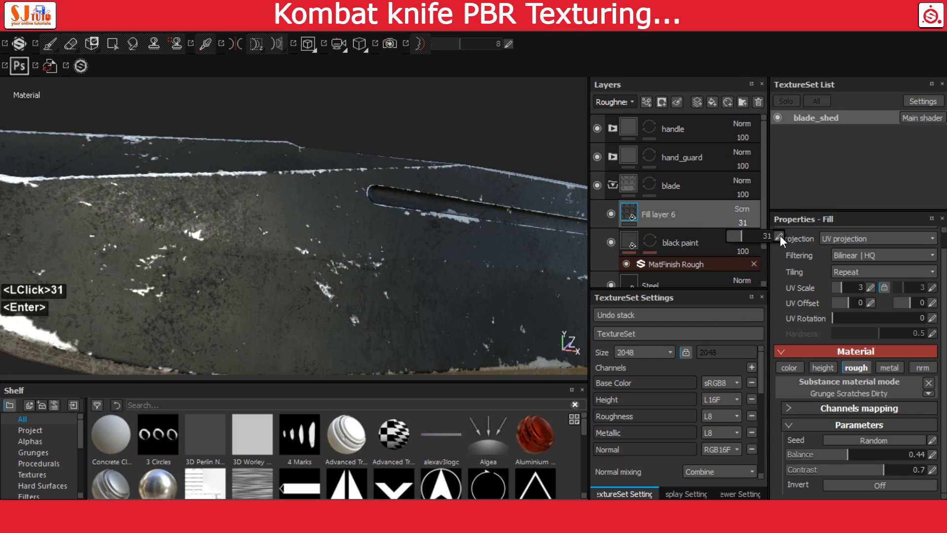
right_click_drag(316, 168, 419, 209, "alt")
left_click_drag(419, 209, 390, 222, "alt")
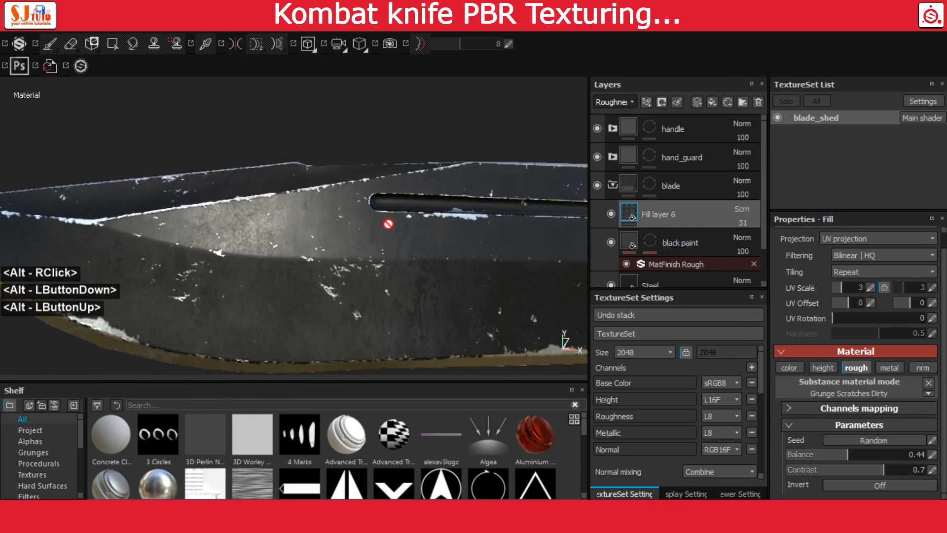
right_click_drag(389, 222, 414, 225, "alt")
Step: Rename the grunge fill layer as dirt_marks
double_click(669, 212)
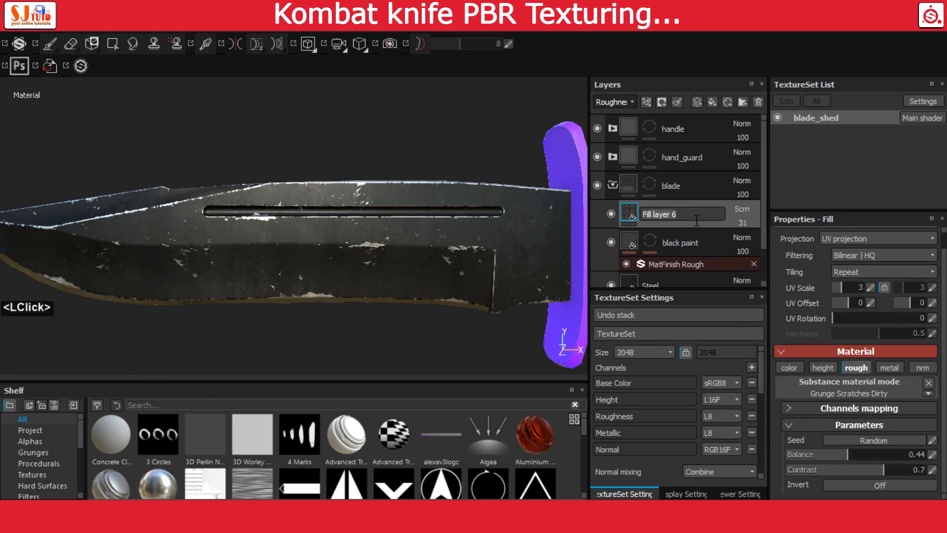
type("dirt_marks")
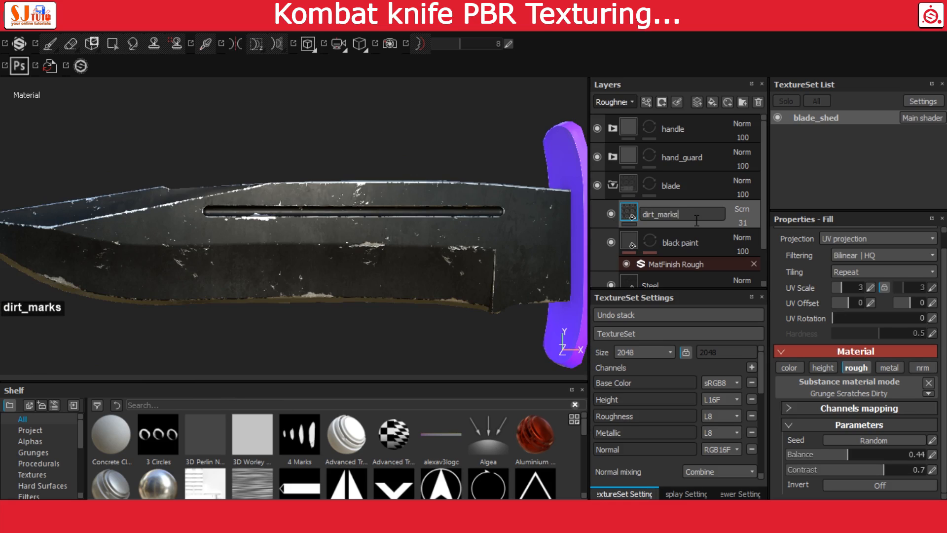
key("Return")
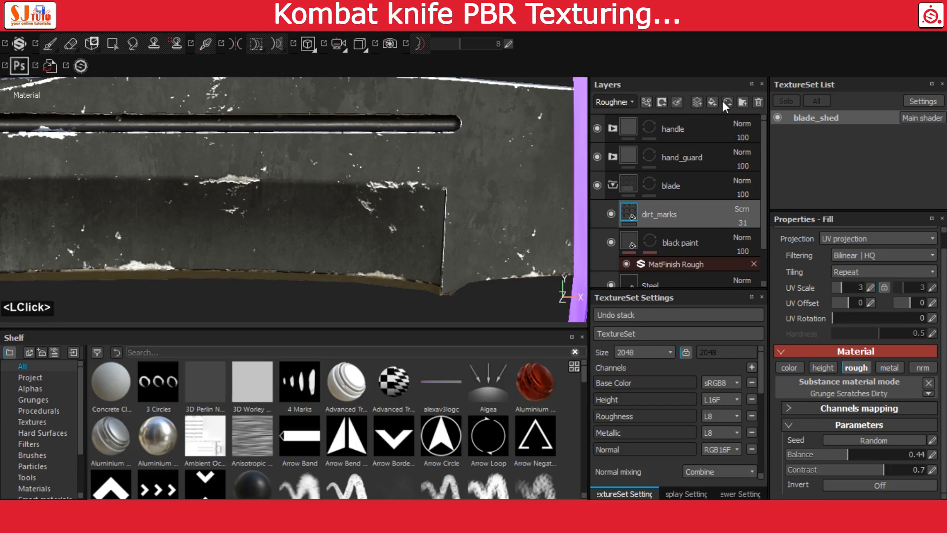
Step: Add a paint layer named text above dirt_marks, give it a white mask, and select the layer's paint content
left_click(696, 102)
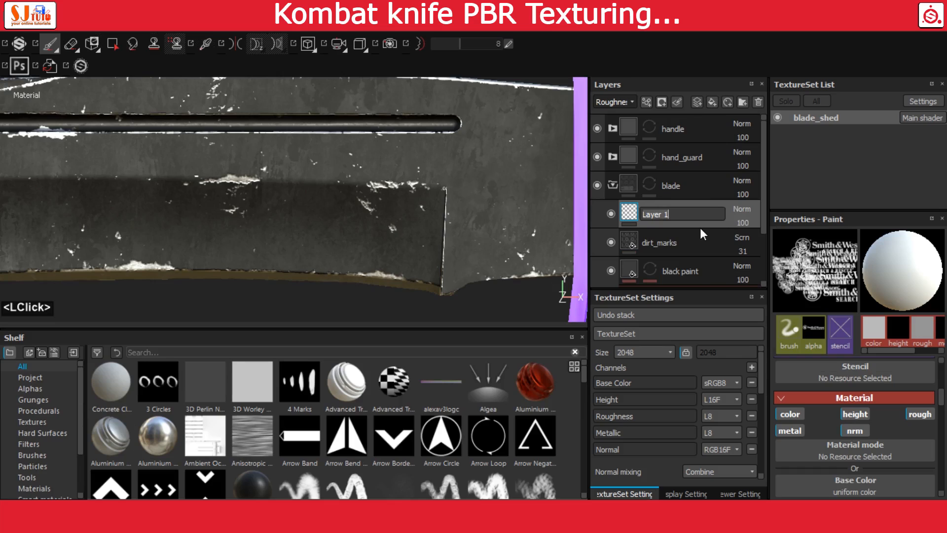
type("text")
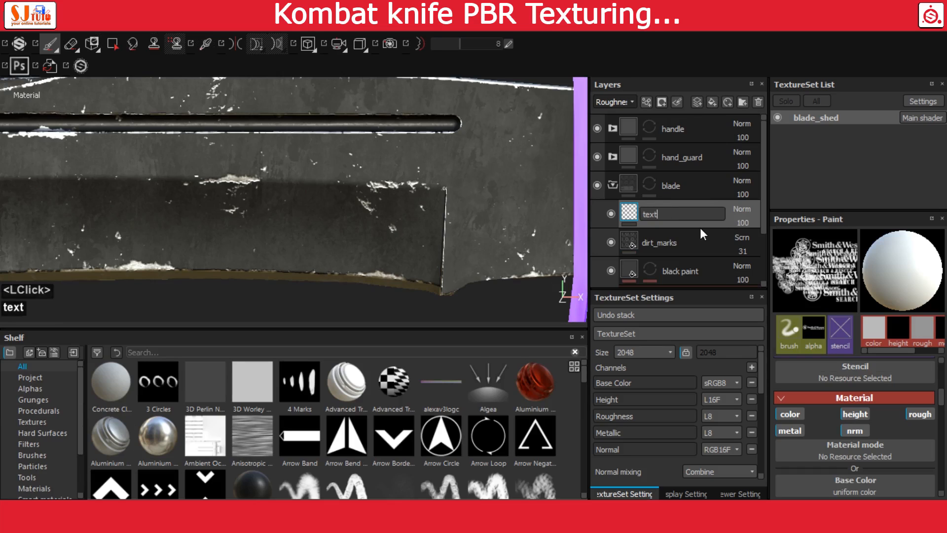
key("Return")
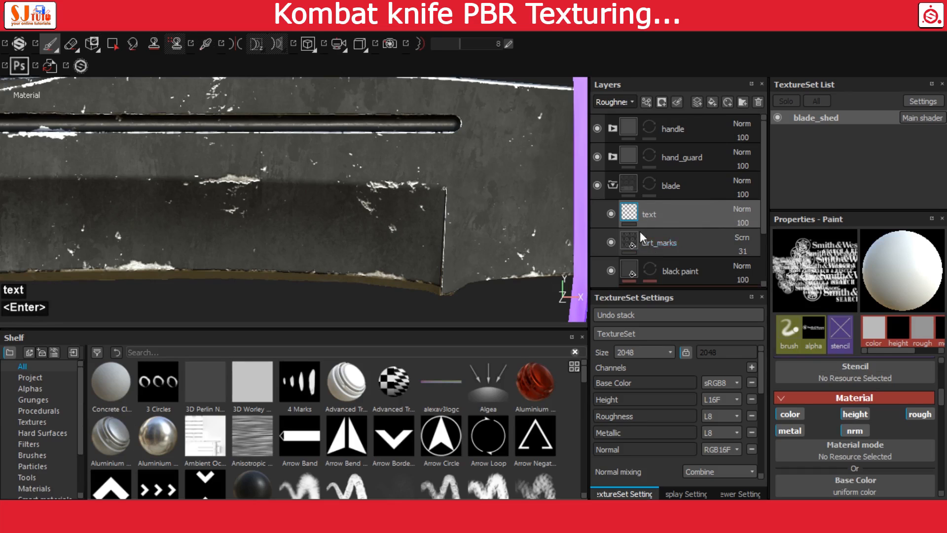
right_click(632, 211)
left_click(671, 113)
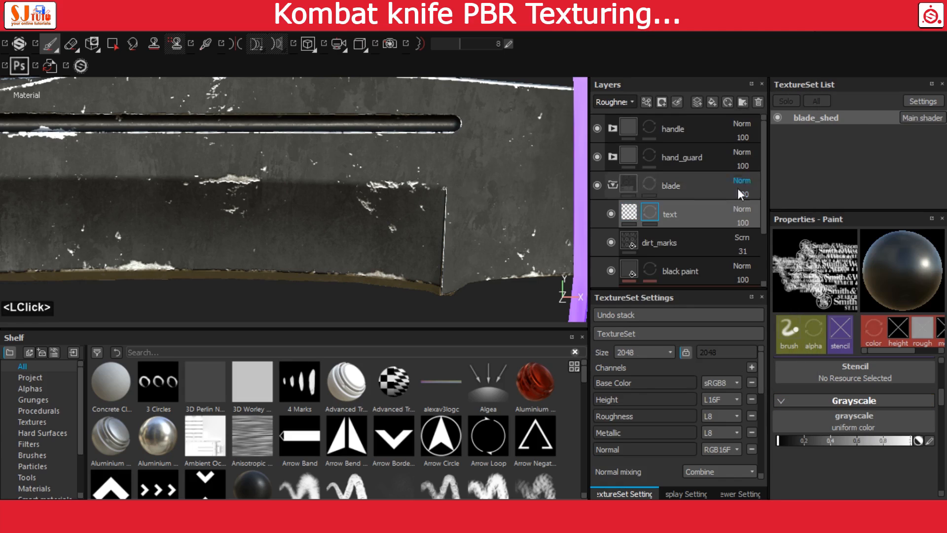
left_click(632, 215)
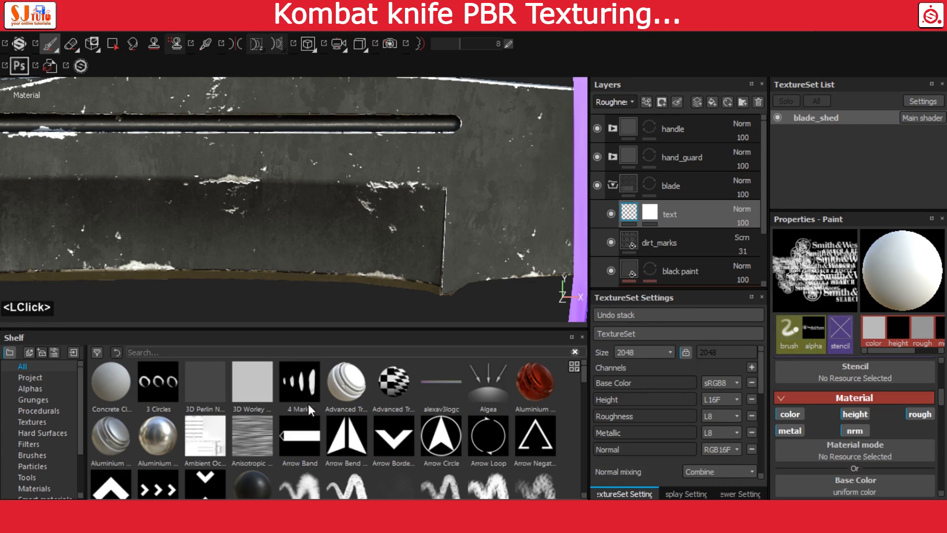
Step: Import Smith_Wesson_logo.psd as an alpha into the current project
left_click(73, 352)
left_click(561, 75)
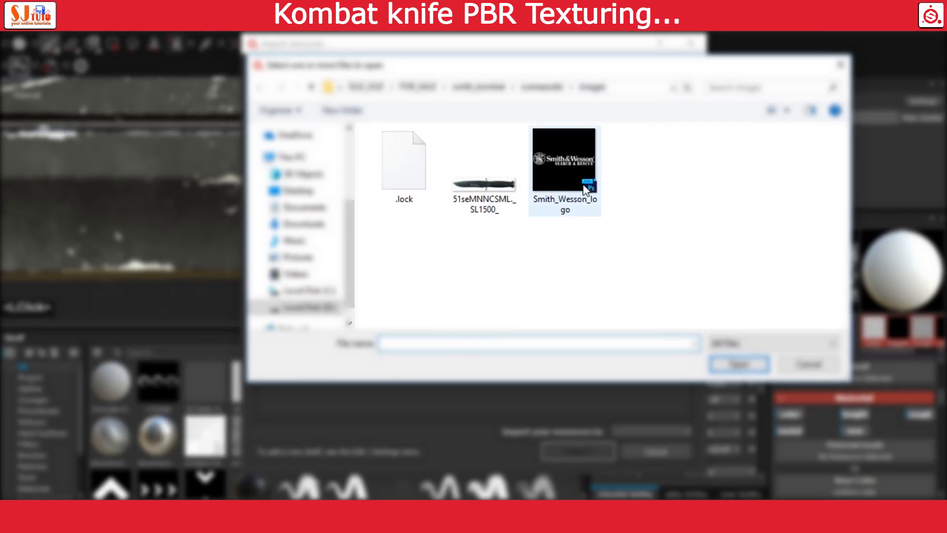
left_click(572, 198)
left_click(739, 364)
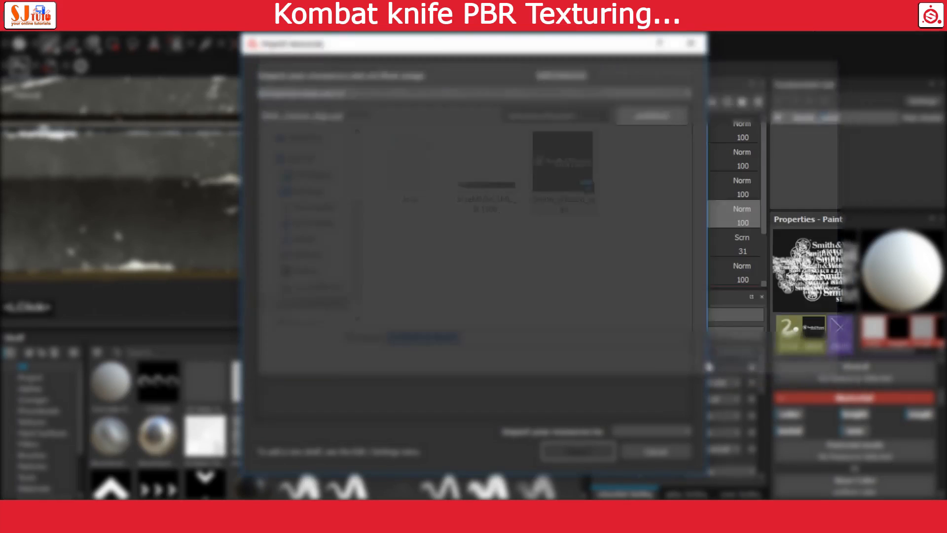
left_click(653, 118)
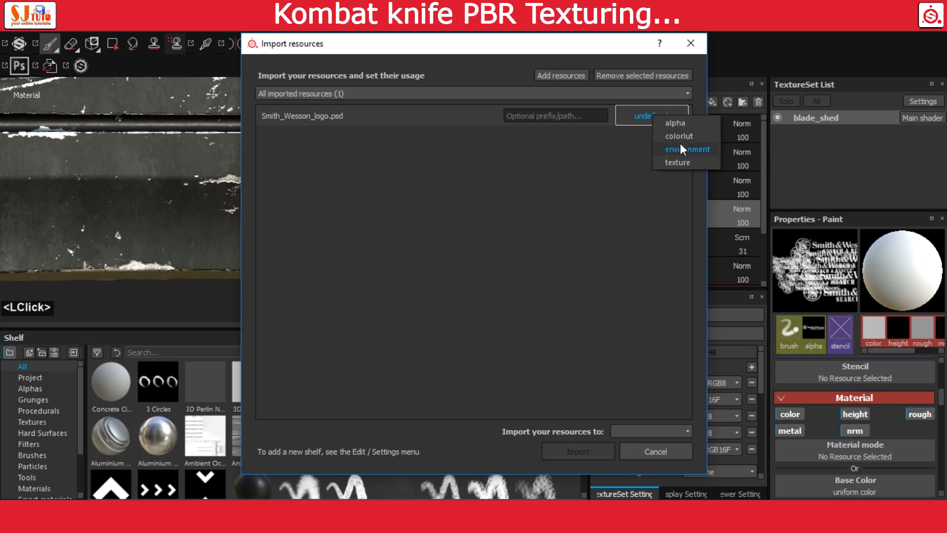
left_click(677, 124)
left_click(638, 432)
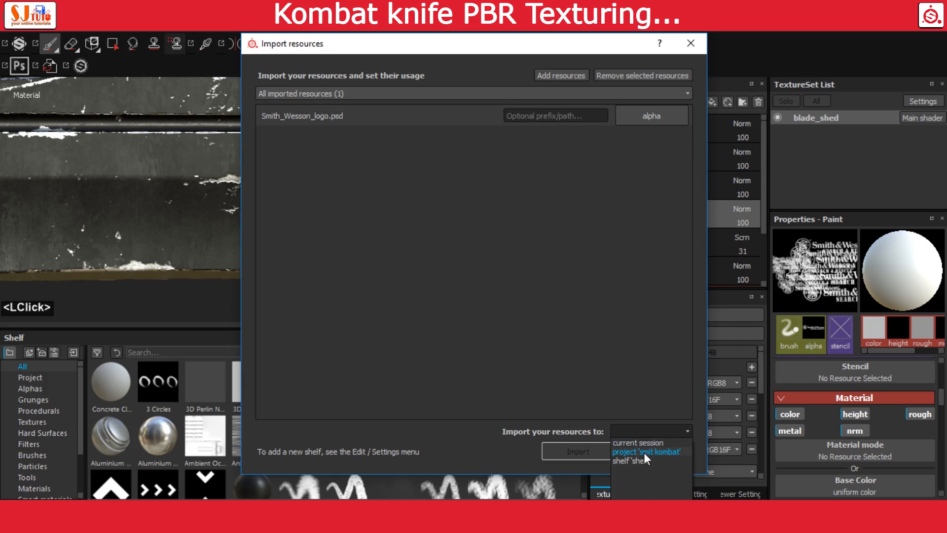
left_click(643, 452)
left_click(577, 452)
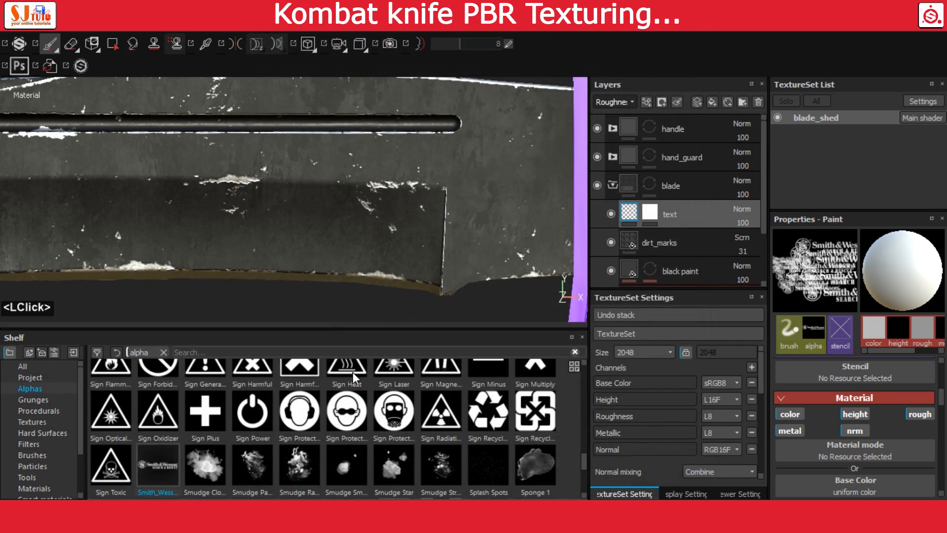
Step: Switch the viewport to orthographic view and stamp the Smith & Wesson logo on the blade's side, below the groove and near the hand guard
mouse_move(293, 203)
right_mouse_down("ctrl")
mouse_move(264, 203)
mouse_move(302, 204)
right_mouse_up("ctrl")
right_click_drag(386, 232, 287, 212, "alt")
left_click(366, 41)
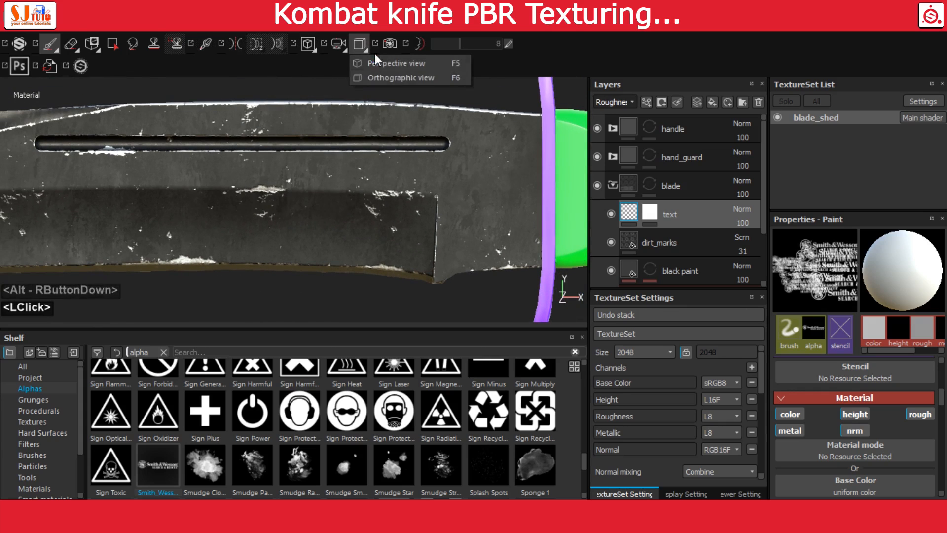
left_click(398, 78)
left_click_drag(375, 157, 429, 183, "alt")
middle_click_drag(391, 185, 434, 195, "alt")
right_click_drag(434, 195, 438, 204, "alt")
middle_click_drag(438, 204, 417, 183, "alt")
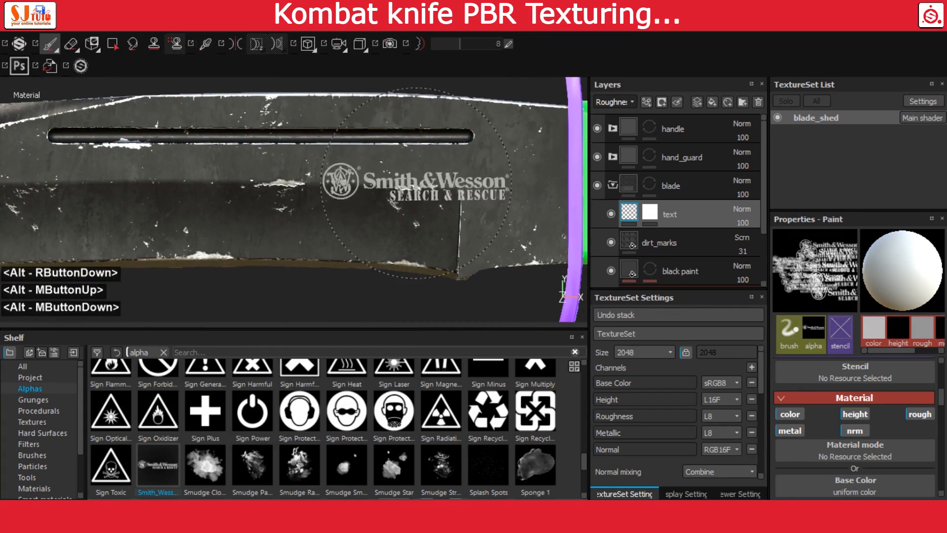
mouse_move(345, 207)
right_mouse_down("ctrl")
mouse_move(334, 207)
mouse_move(348, 207)
right_mouse_up("ctrl")
mouse_move(333, 205)
right_mouse_down("ctrl")
mouse_move(1, 70)
mouse_move(398, 216)
right_mouse_up("ctrl")
left_click(330, 203)
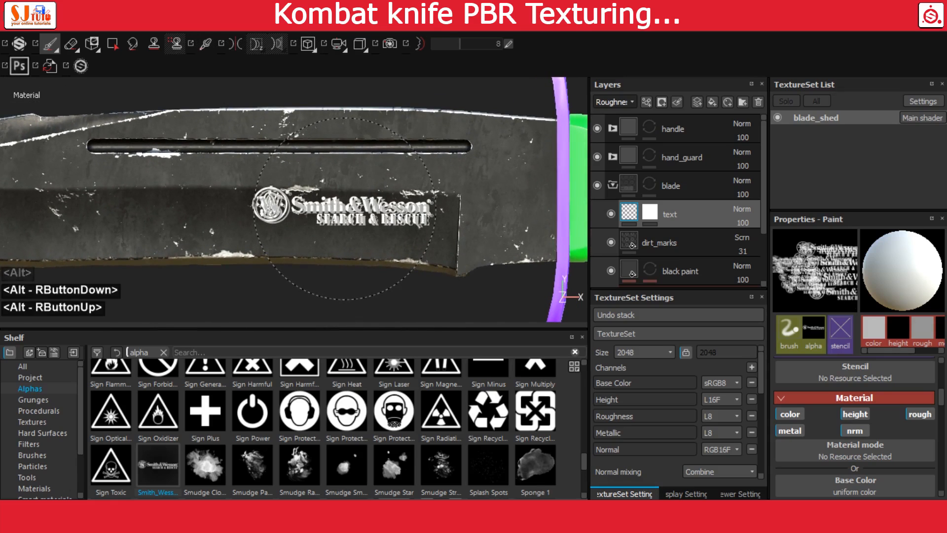
Step: Stamp the same Smith & Wesson logo at the matching spot on the opposite side of the blade
left_click_drag(345, 209, 577, 224, "alt")
mouse_move(576, 223)
right_mouse_down("alt")
mouse_move(328, 184)
mouse_move(285, 205)
mouse_move(234, 203)
mouse_move(245, 206)
right_mouse_up("alt")
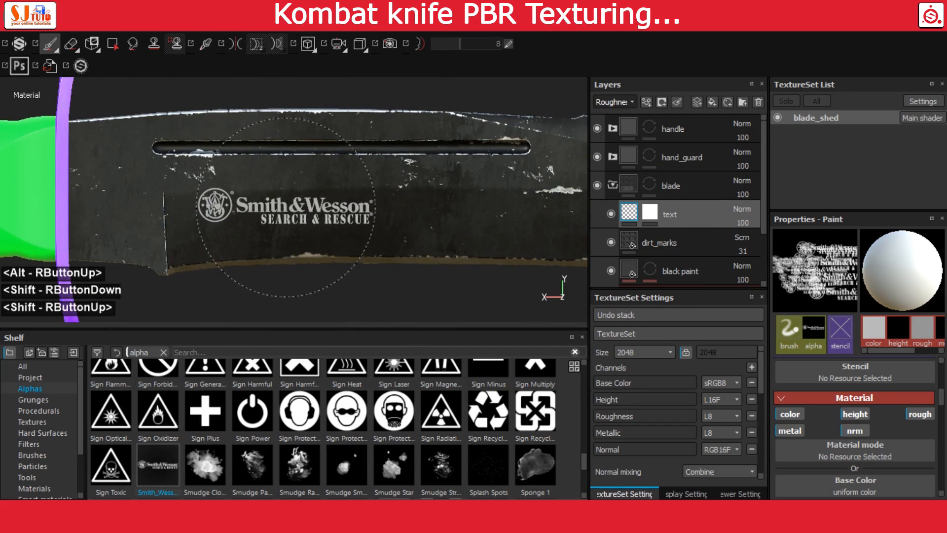
left_click(286, 205, "ctrl")
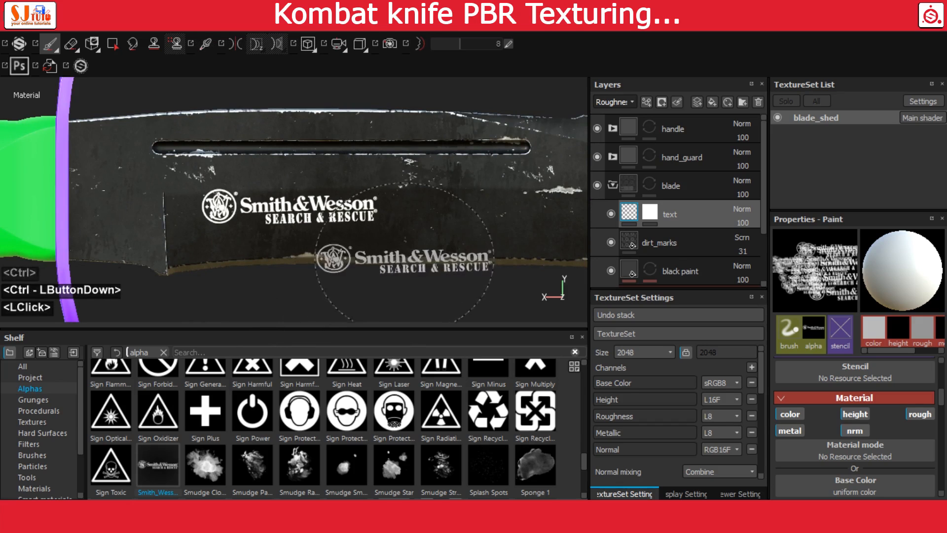
Step: Examine the stamped logo from several angles and under a rotated environment light
mouse_move(415, 232)
left_mouse_down("alt")
mouse_move(436, 203)
mouse_move(428, 182)
mouse_move(545, 227)
left_mouse_up("alt")
right_click_drag(546, 226, 514, 232, "alt")
left_click_drag(513, 232, 478, 227, "alt")
middle_click_drag(478, 226, 401, 211, "alt")
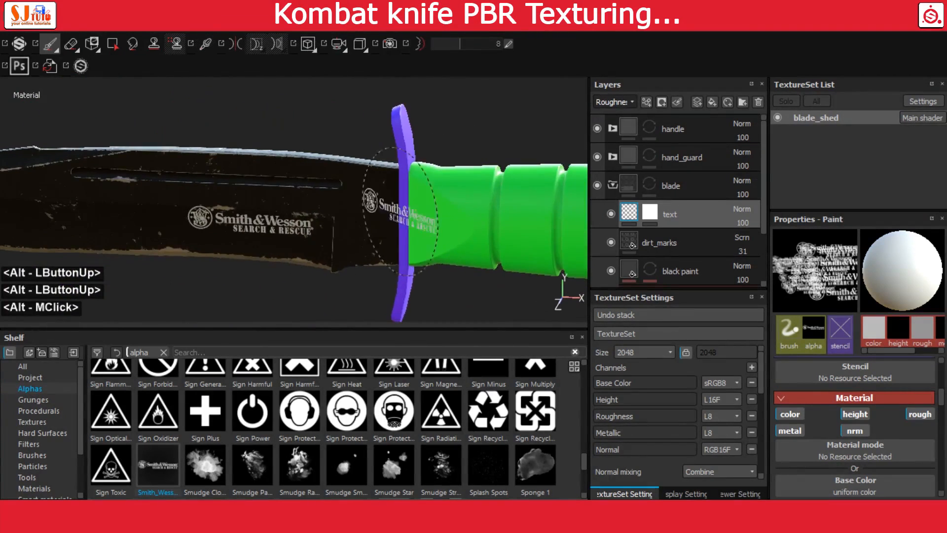
left_click_drag(400, 211, 408, 194, "alt")
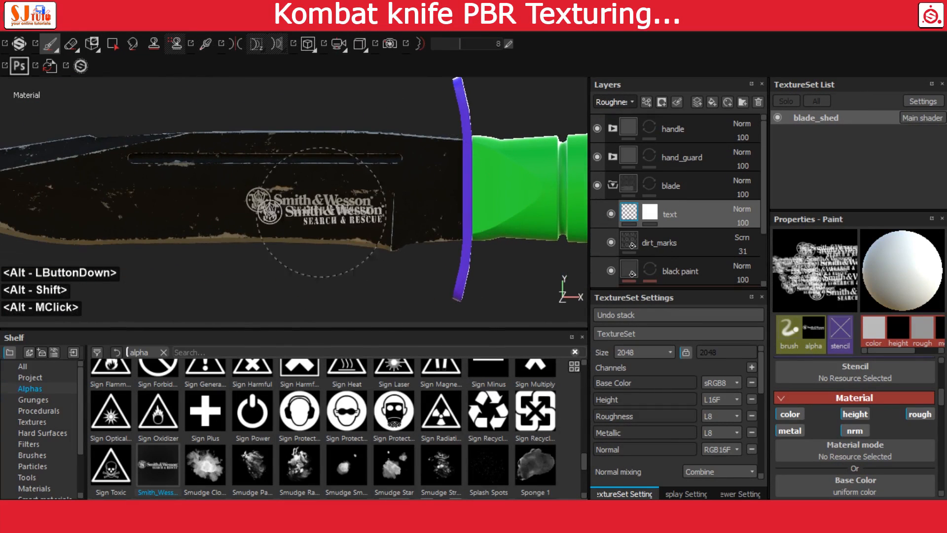
right_click_drag(375, 212, 286, 215, "shift")
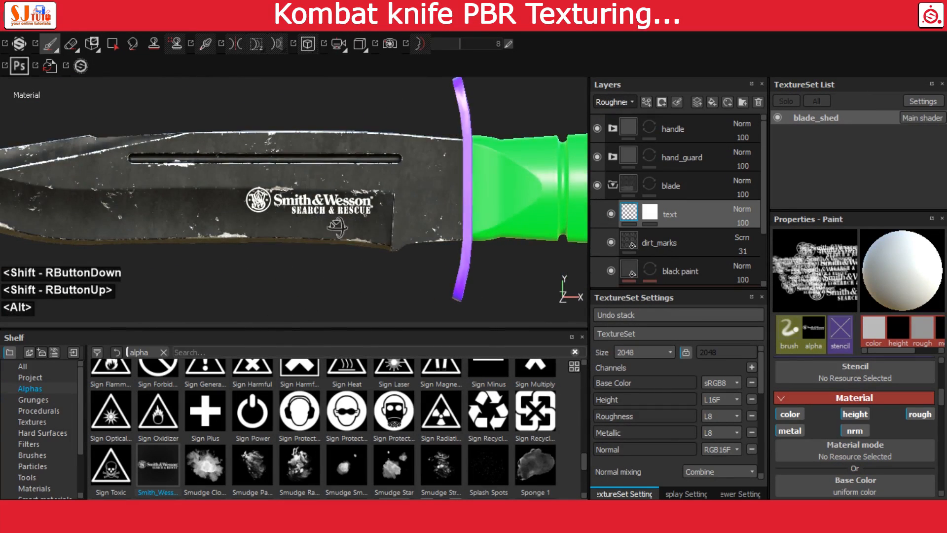
left_click_drag(236, 208, 74, 163, "alt")
right_click_drag(74, 163, 245, 175, "alt")
left_click_drag(245, 174, 342, 91, "alt")
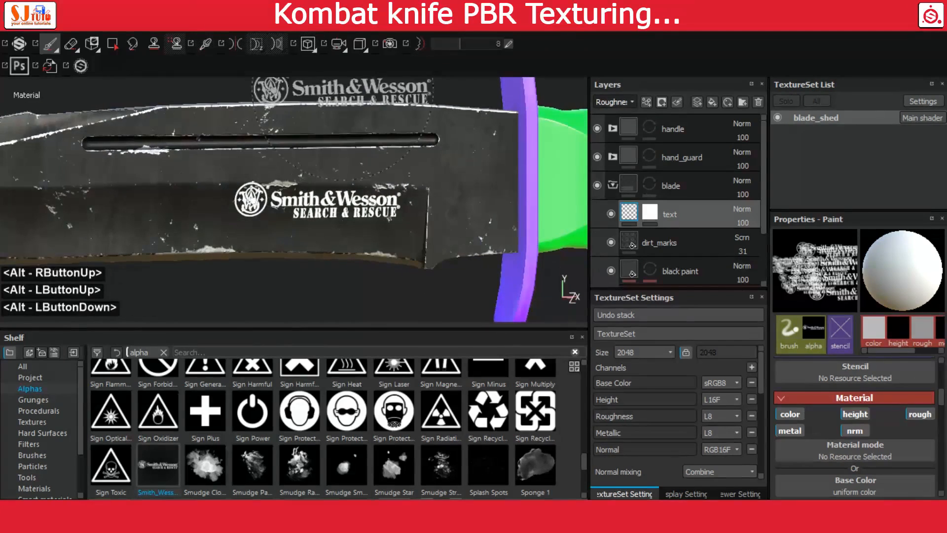
Step: Switch the viewport back to perspective view and inspect the blade logo up close
left_click(355, 48)
left_click(384, 63)
left_click_drag(369, 160, 368, 207, "alt")
right_click_drag(368, 208, 406, 213, "alt")
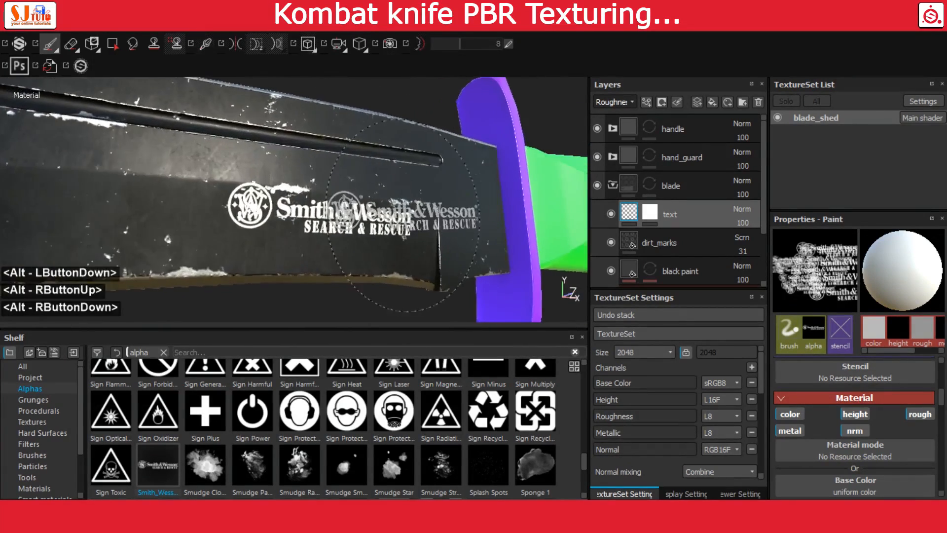
left_click_drag(406, 213, 433, 239, "alt")
right_click_drag(433, 239, 470, 240, "alt")
middle_click_drag(469, 240, 430, 203, "alt")
right_click_drag(430, 203, 449, 205, "alt")
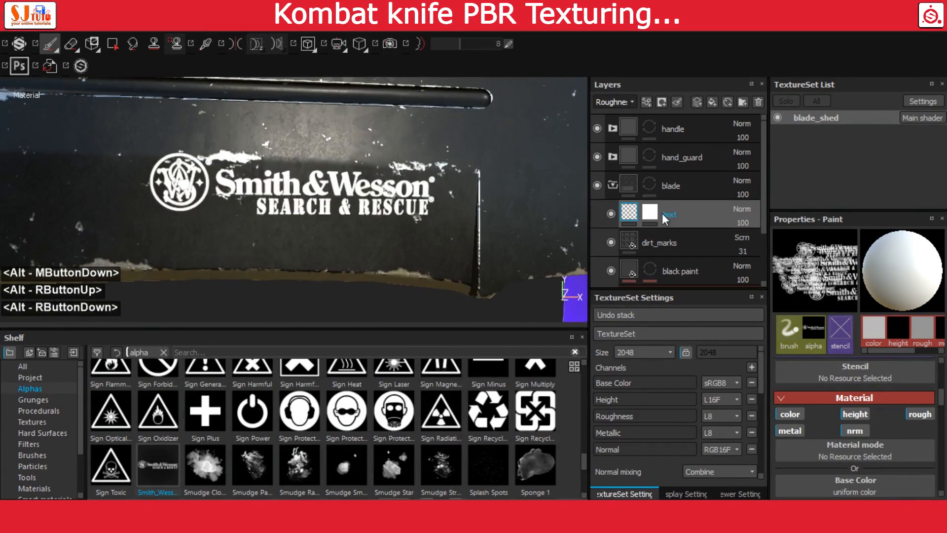
Step: Add an MG Dirt generator to the text layer's mask and set its Dirt Level to 0.82
left_click(652, 213)
right_click(654, 215)
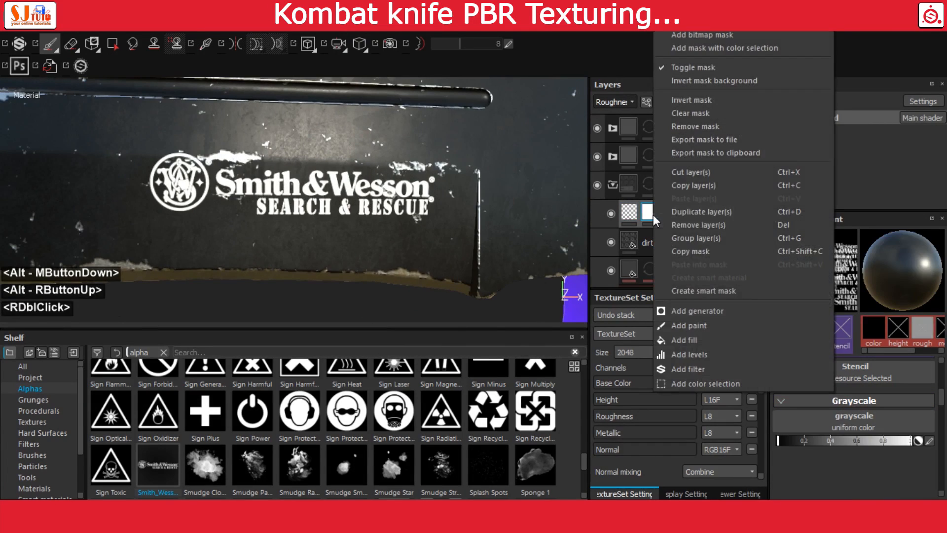
left_click(694, 309)
left_click(860, 257)
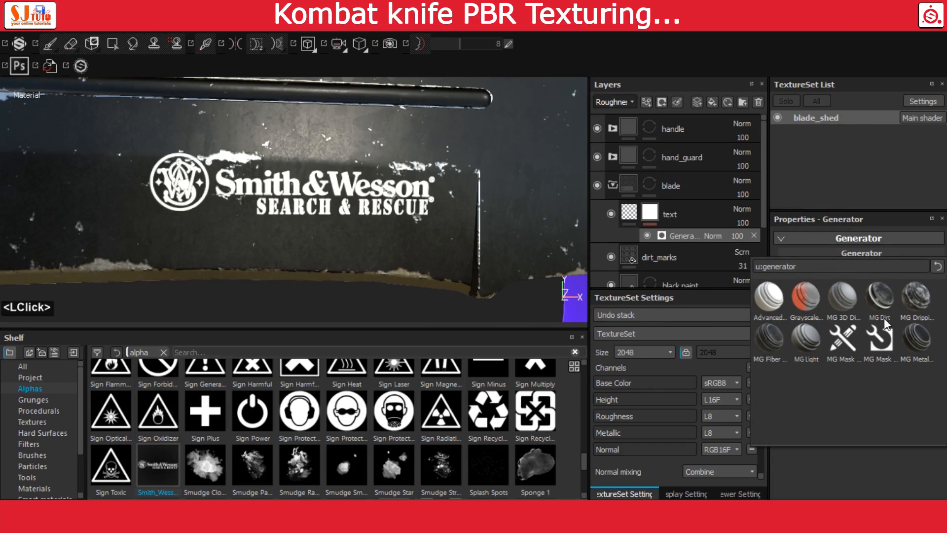
left_click(886, 302)
left_click(933, 324)
type(".82")
key("Return")
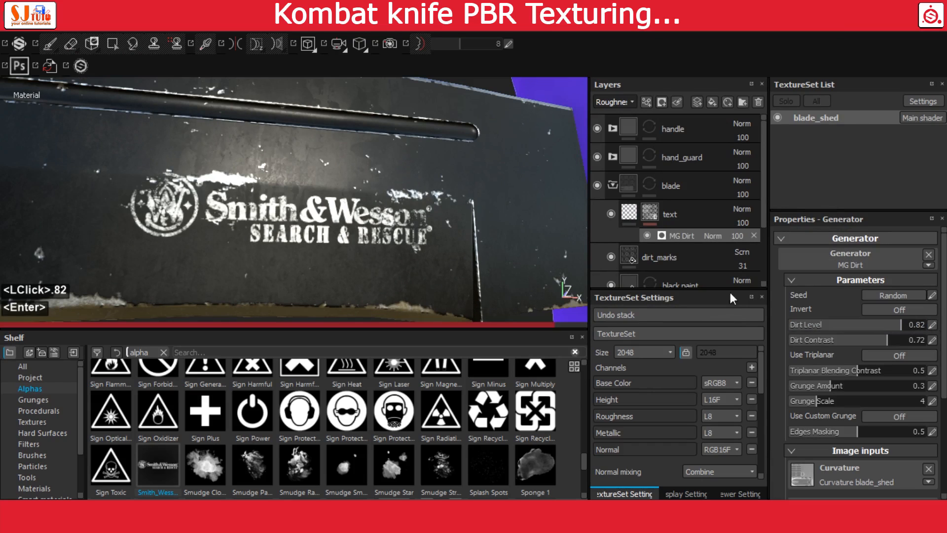
left_click_drag(451, 248, 454, 240, "alt")
right_click_drag(454, 240, 444, 257, "alt")
Step: Copy the dirt_marks, black paint and Steel layers from the blade folder and paste them above Fill layer 2 in the hand_guard folder
left_click(640, 218)
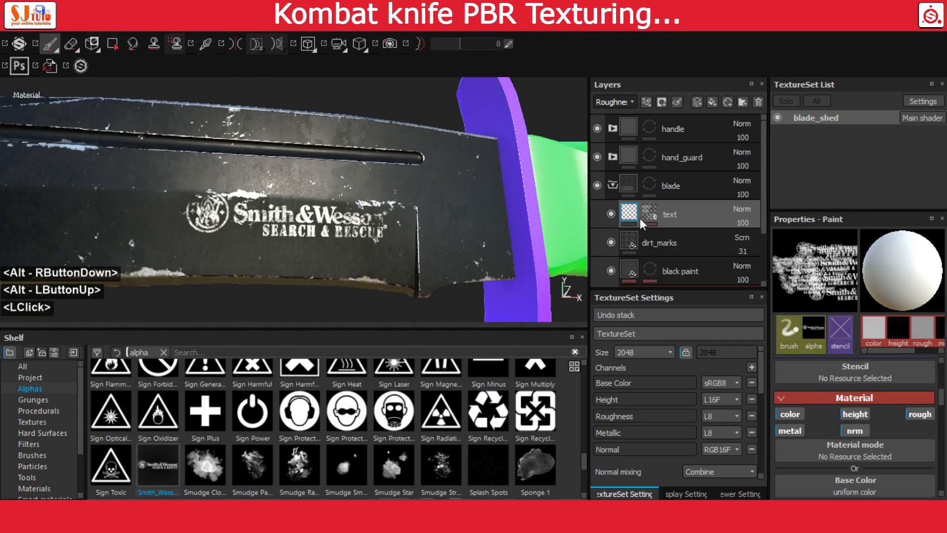
left_click(685, 241)
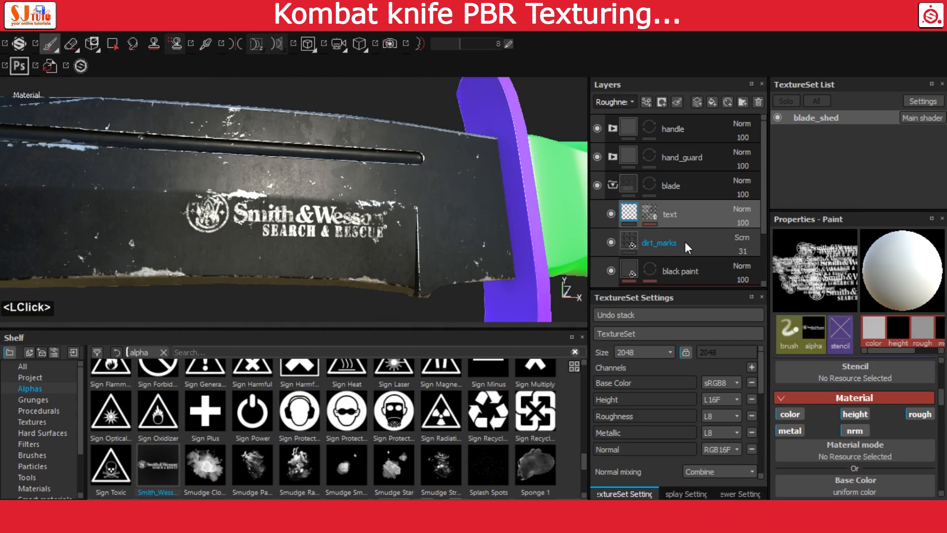
scroll(740, 224, "down", 1)
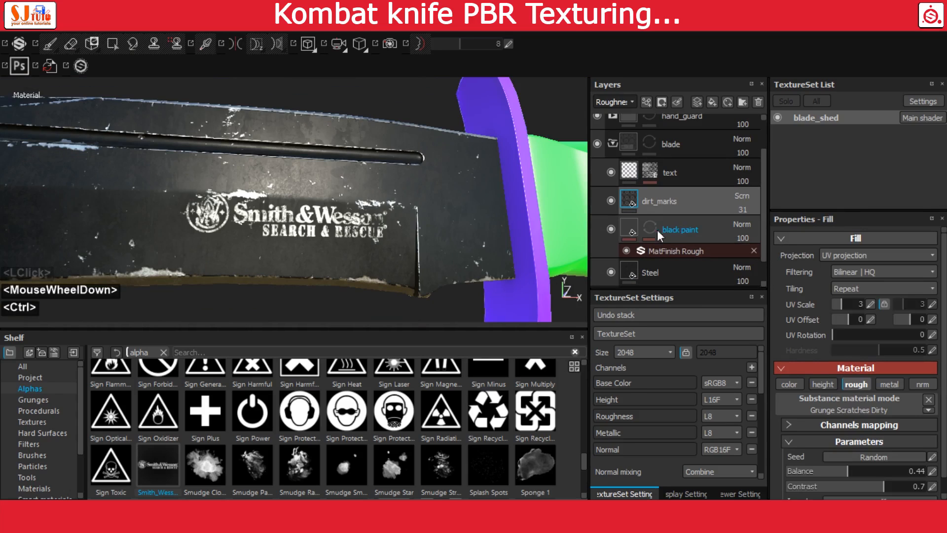
left_click(685, 230, "ctrl")
left_click(673, 271, "ctrl")
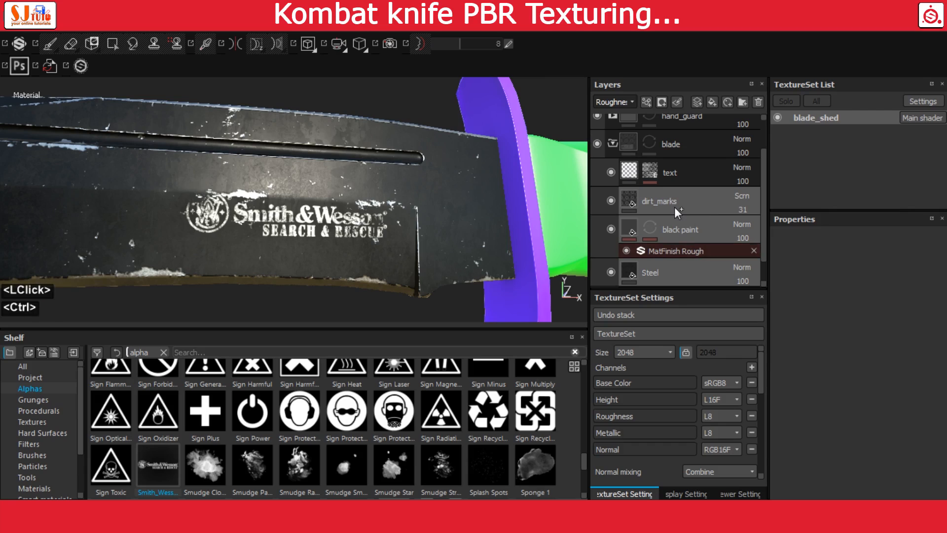
key("ctrl+c")
left_click(613, 144)
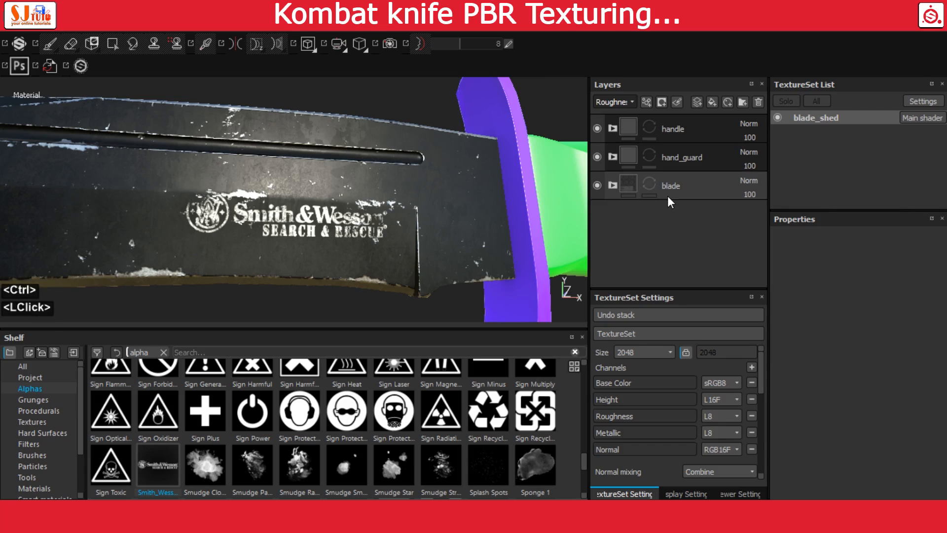
scroll(668, 197, "up", 1)
left_click(613, 157)
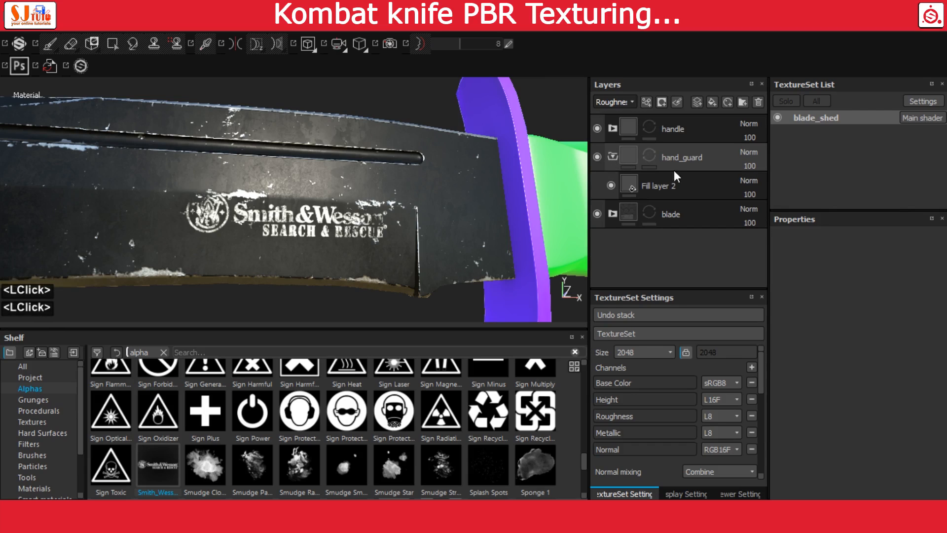
left_click(667, 184)
key("ctrl+v")
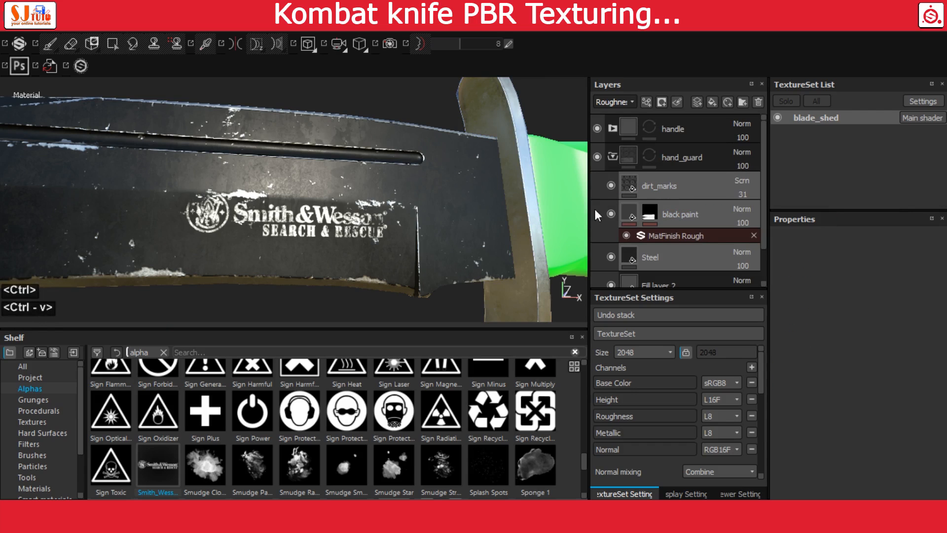
Step: Set the generator on the mask of the hand_guard folder's black paint layer to the Normal blending mode
left_click_drag(535, 200, 506, 193, "alt")
middle_click_drag(506, 194, 415, 203, "alt")
right_click_drag(416, 204, 411, 184, "alt")
left_click_drag(411, 184, 416, 186, "alt")
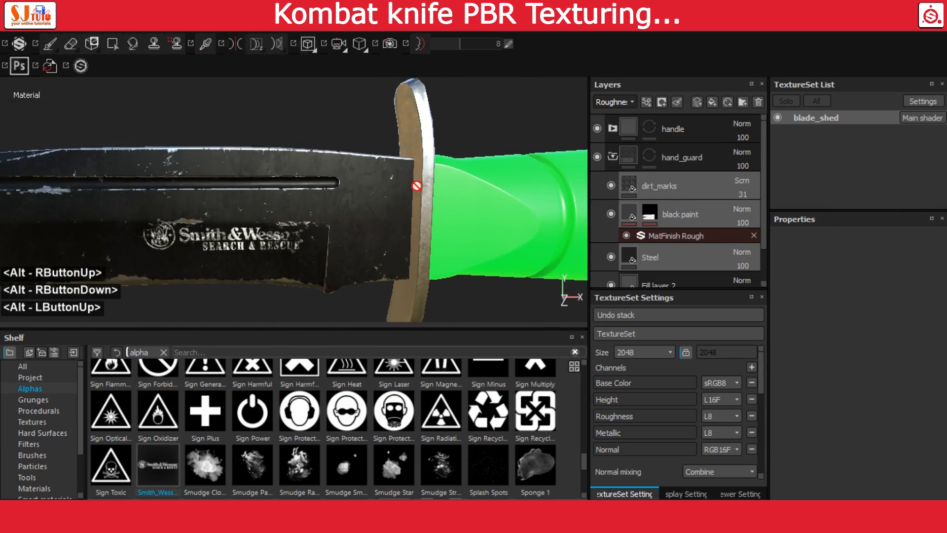
middle_click_drag(417, 186, 519, 192, "alt")
left_click(673, 234)
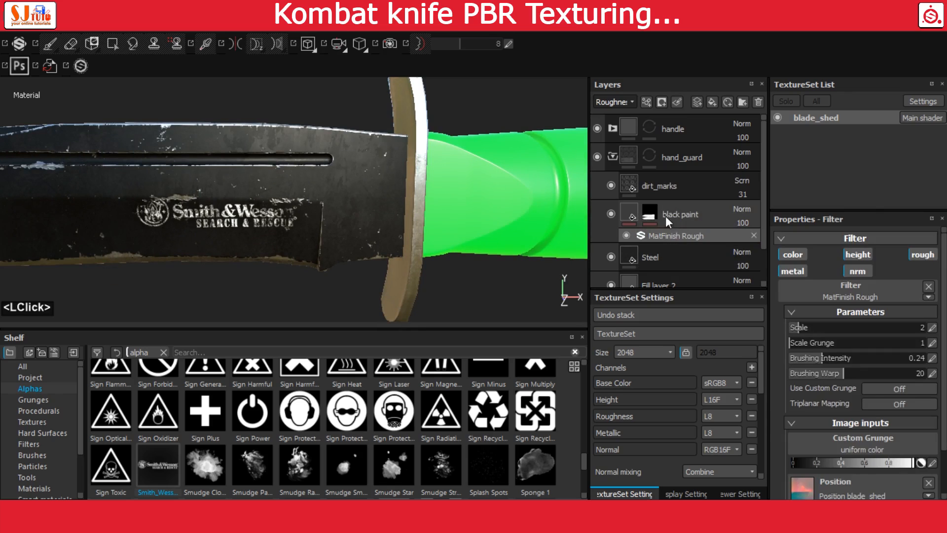
left_click(650, 211)
left_click(714, 236)
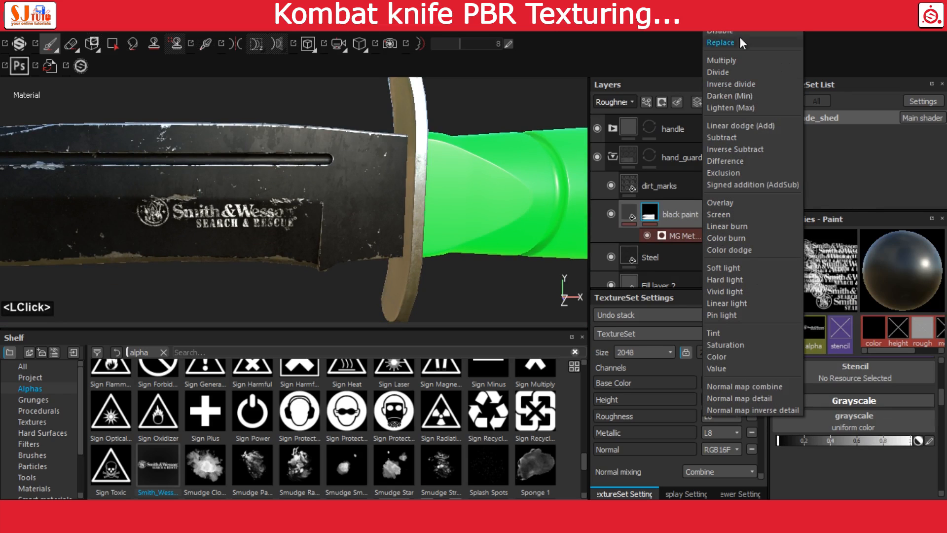
left_click(719, 7)
left_click_drag(516, 172, 412, 232, "alt")
middle_click_drag(541, 296, 531, 273, "alt")
right_click_drag(531, 273, 543, 302, "alt")
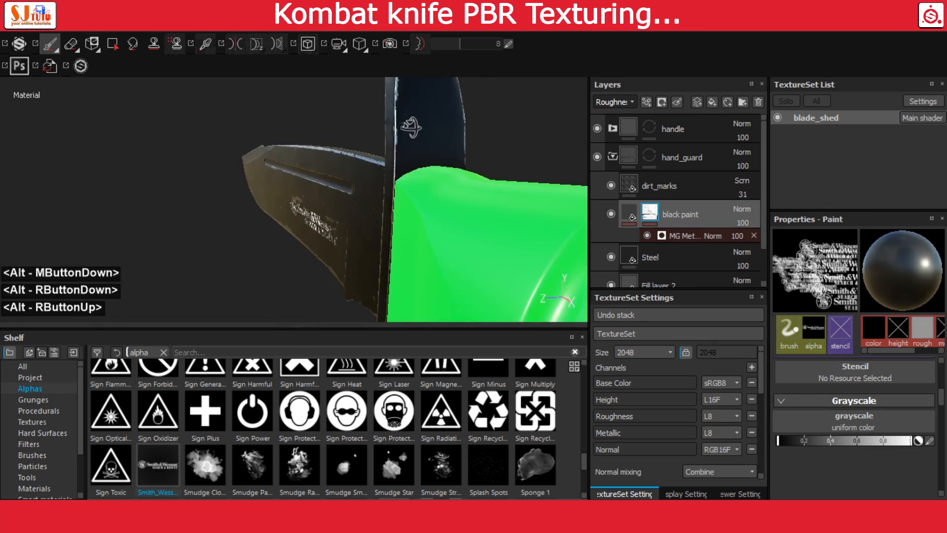
Step: Search the smart materials for rubber and add Rubber Dry above Fill layer 5 inside the handle folder
left_click_drag(412, 127, 592, 121, "alt")
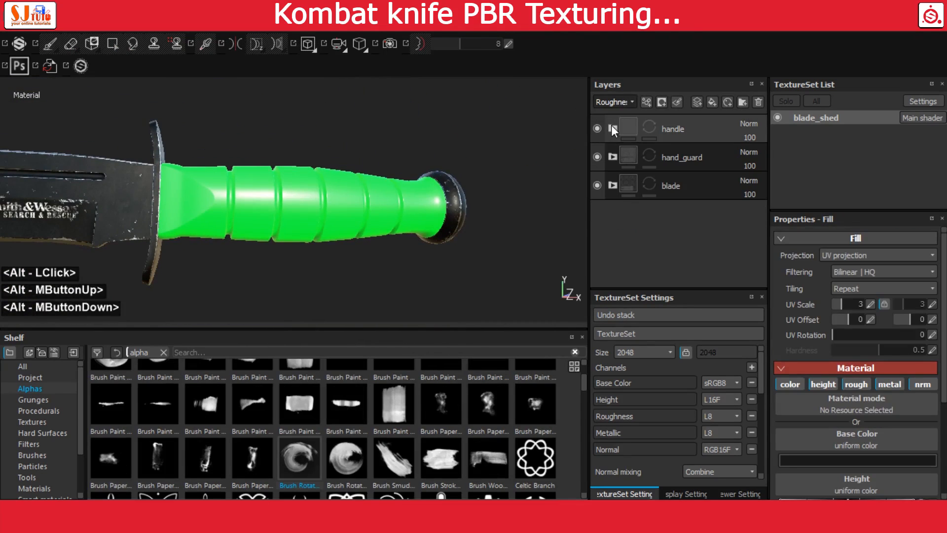
left_click(612, 127)
left_click(688, 161)
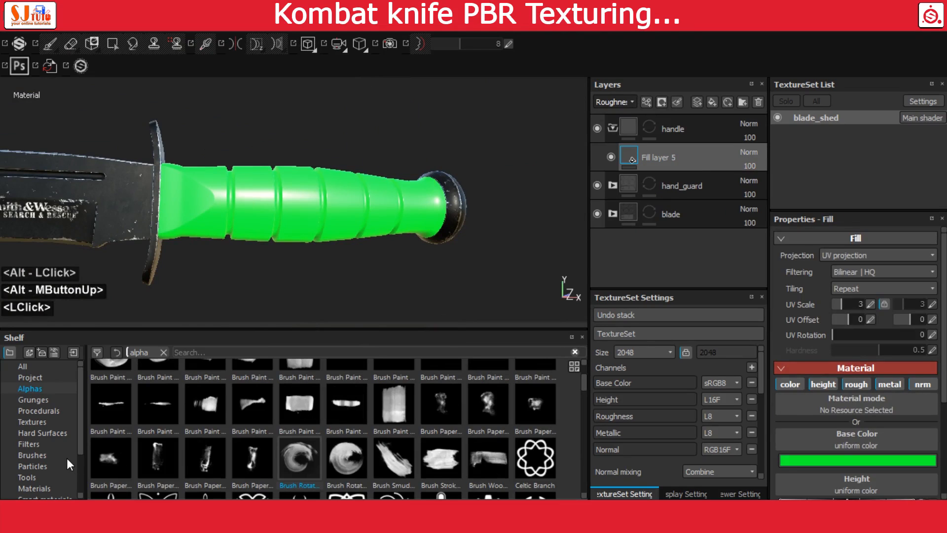
scroll(69, 452, "down", 1)
left_click(52, 465)
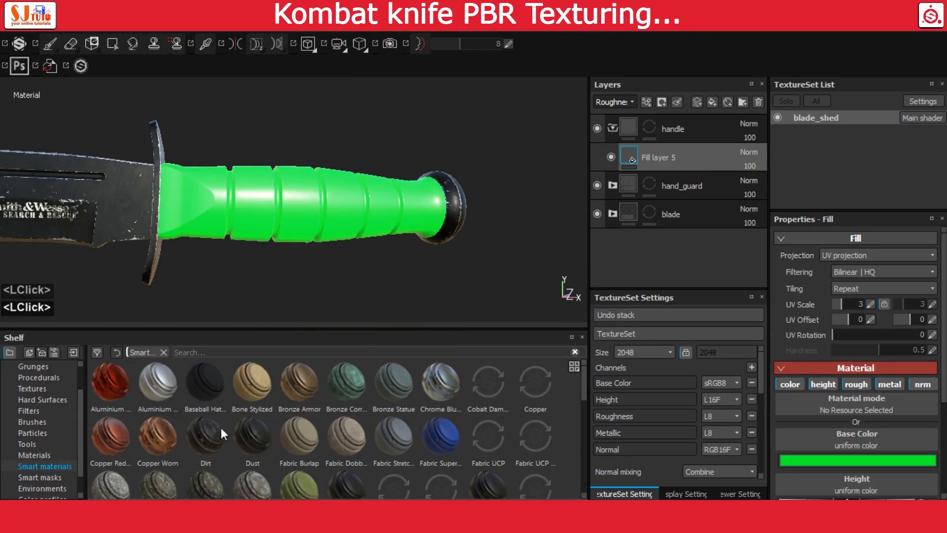
type("rubb")
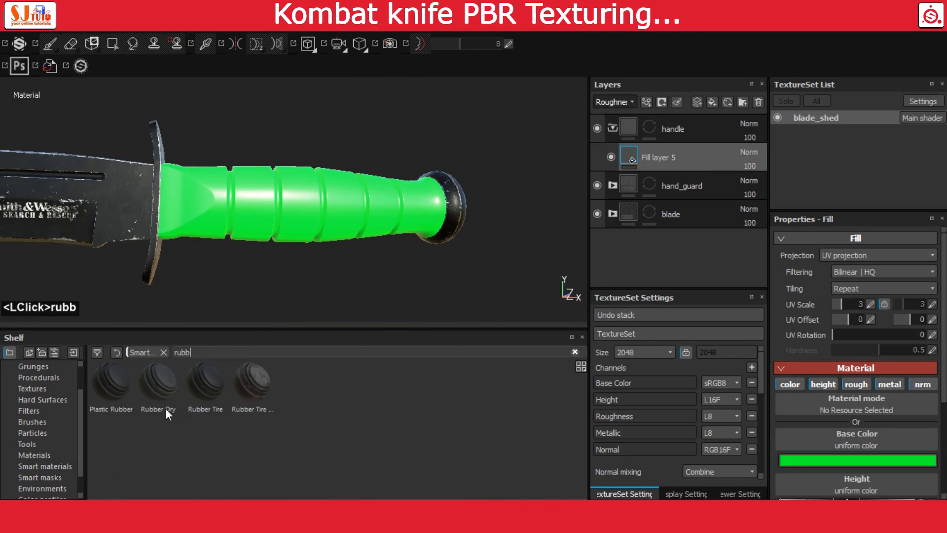
left_click(164, 388)
left_click_drag(164, 387, 632, 182)
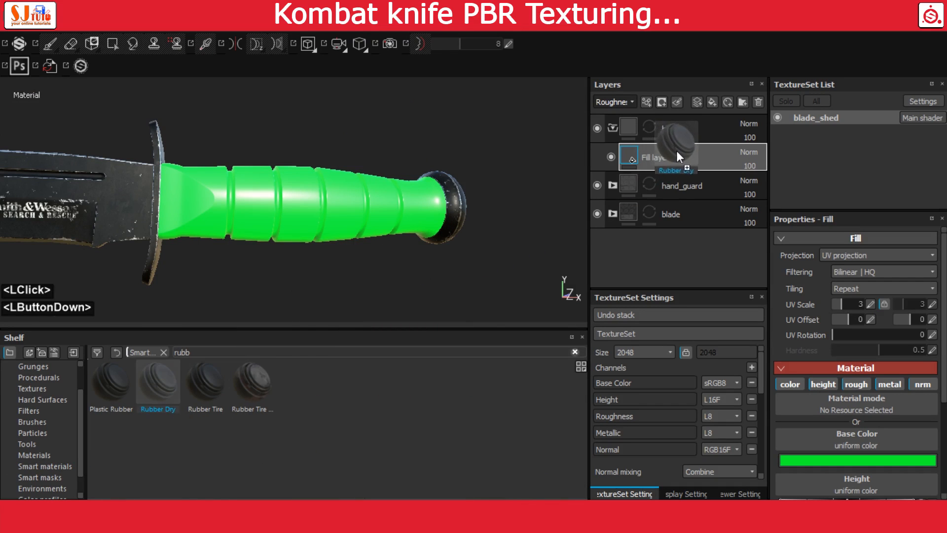
left_click_drag(677, 150, 685, 146)
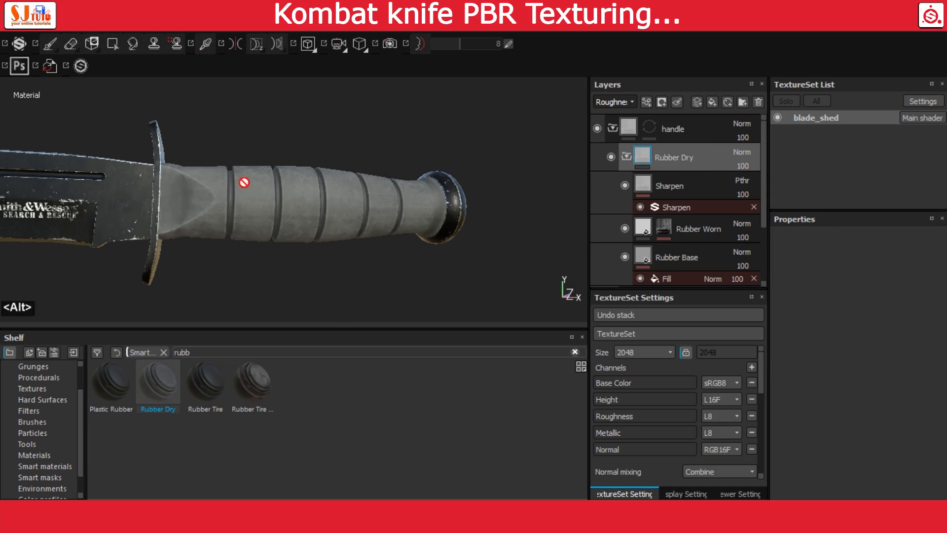
Step: Replace the generator on the Rubber Worn layer's mask with MG Metal Edge Wear
right_click_drag(244, 182, 439, 220, "alt")
left_click_drag(440, 220, 416, 245, "alt")
middle_click_drag(417, 245, 422, 167, "alt")
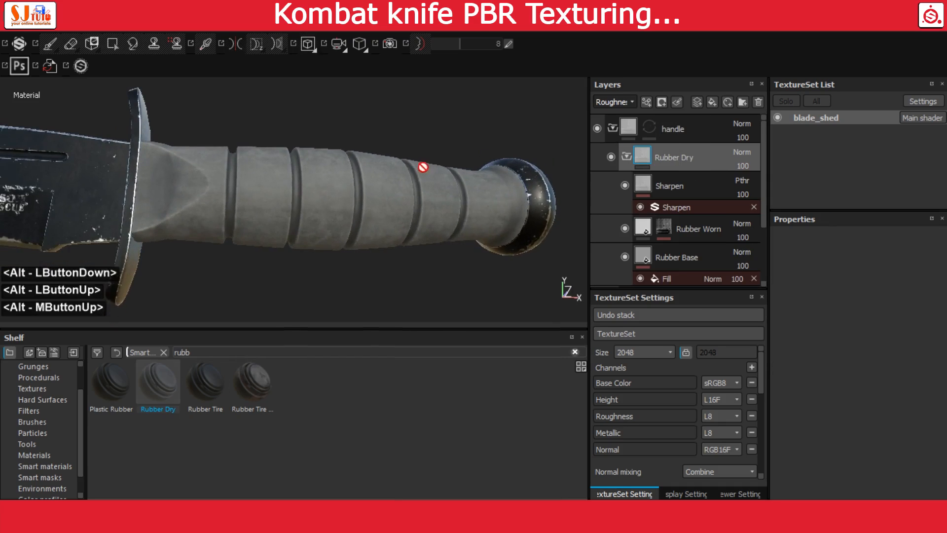
right_click_drag(423, 167, 434, 187, "alt")
left_click_drag(435, 188, 474, 207, "alt")
left_click(661, 225)
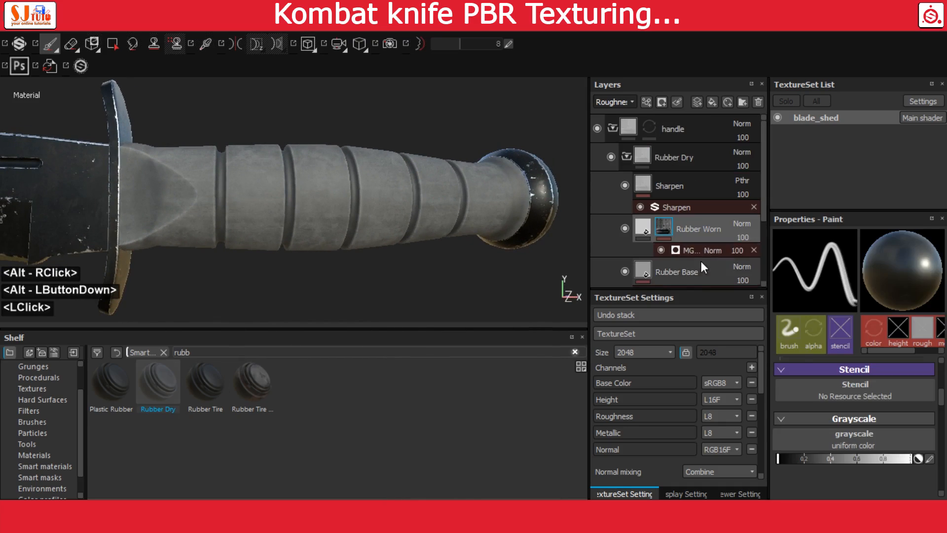
left_click(711, 251)
left_click(690, 251)
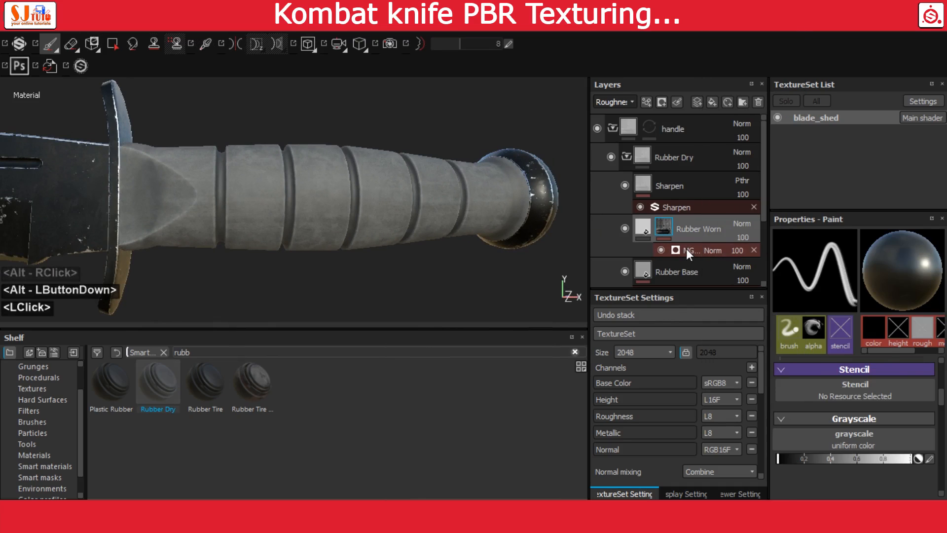
left_click(690, 250)
left_click(862, 253)
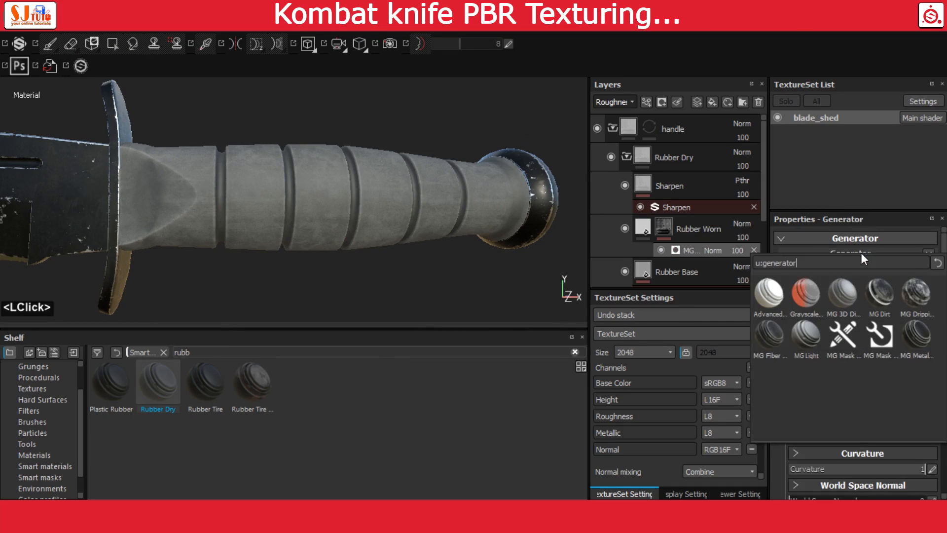
left_click(916, 335)
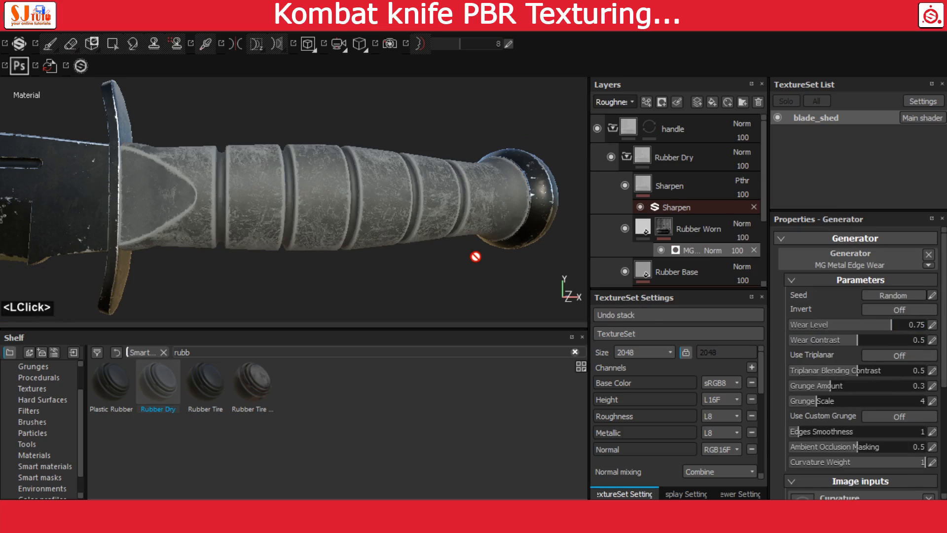
Step: Set the Wear Contrast of the Rubber Worn mask's edge wear generator to 0.25
left_click_drag(476, 258, 414, 216, "alt")
scroll(413, 216, "up", 1)
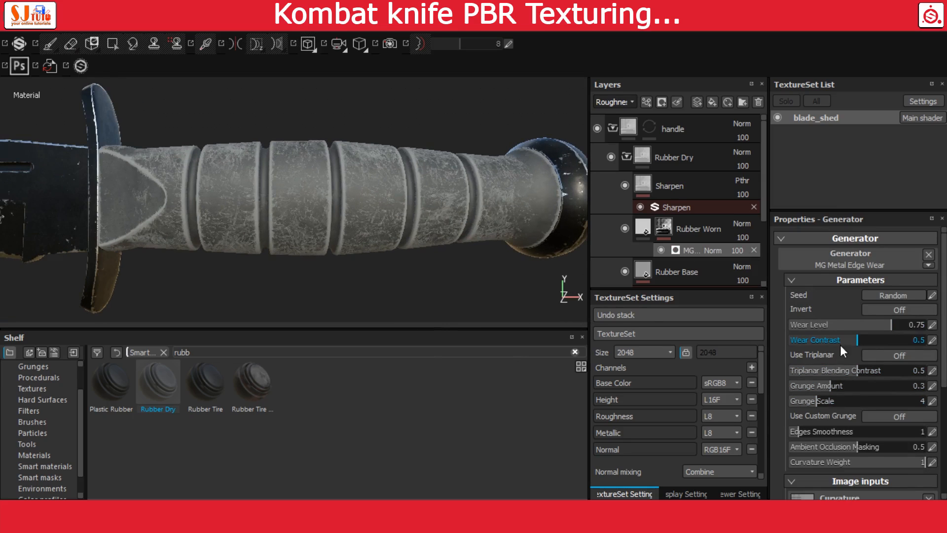
left_click(935, 340)
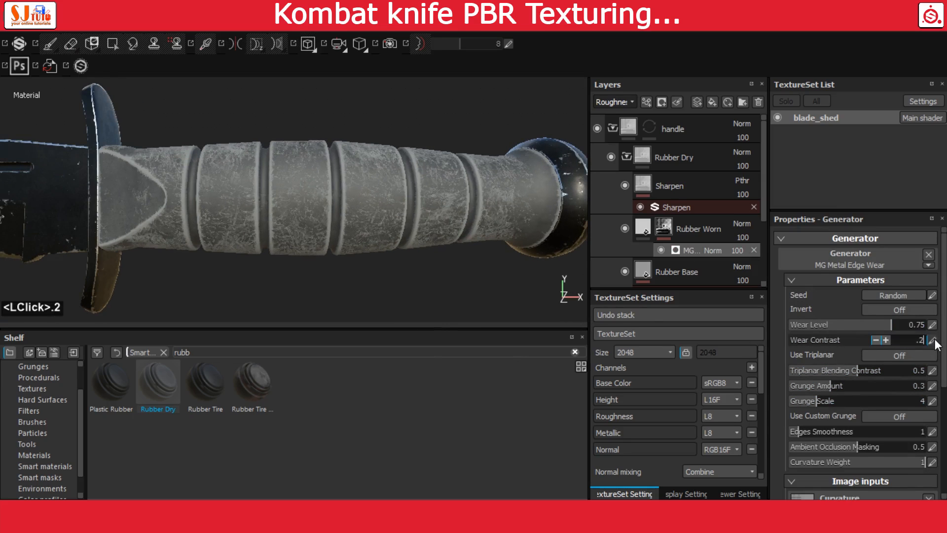
key("Return")
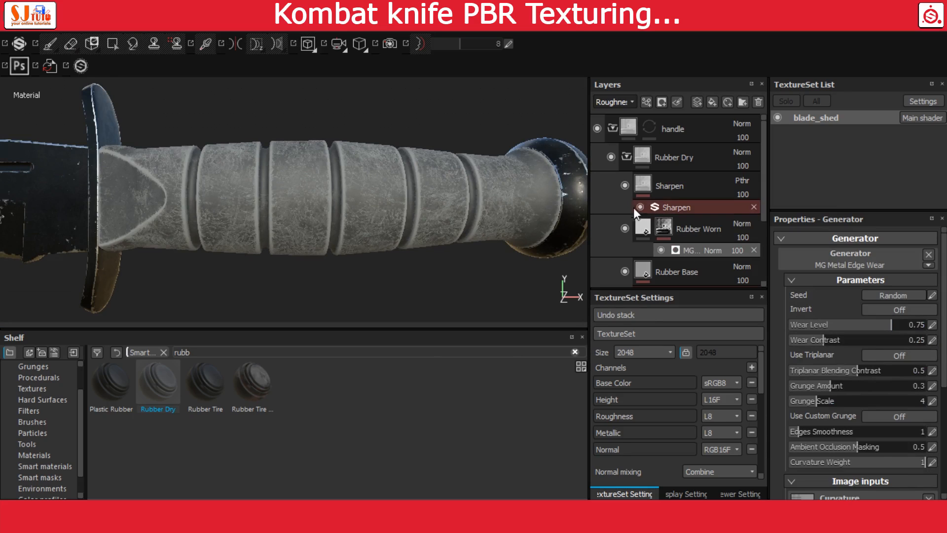
Step: Set the Rubber Worn fill's height to 0.05 and check the relief on the handle up close
left_click(646, 226)
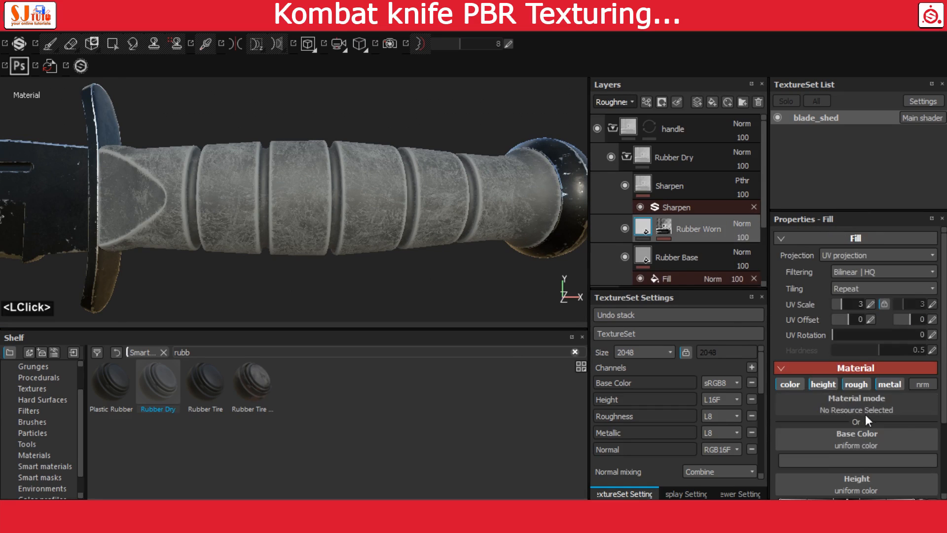
scroll(903, 415, "down", 2)
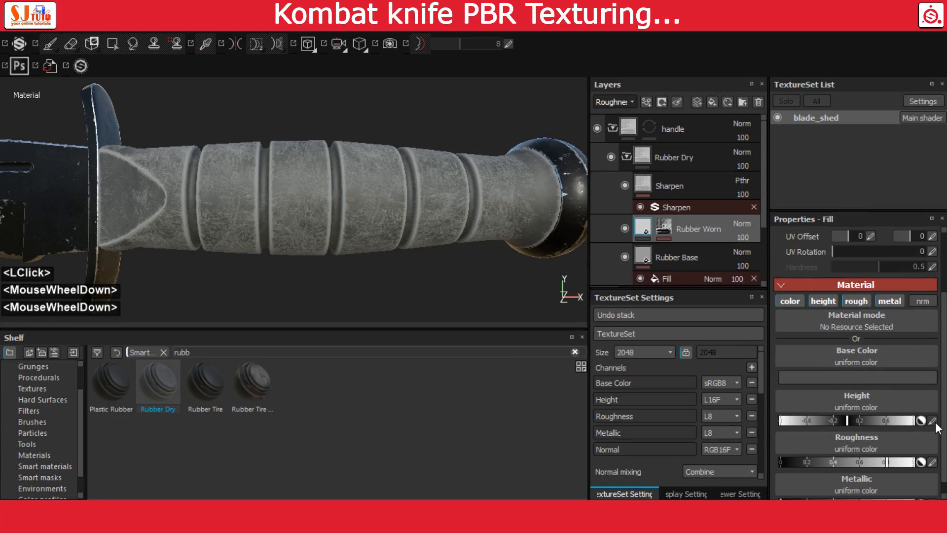
left_click(933, 420)
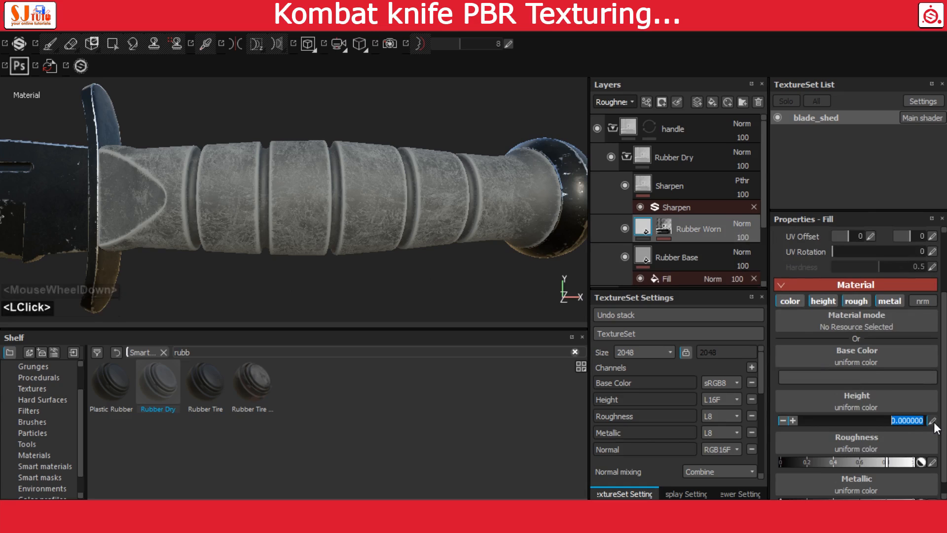
key("Return")
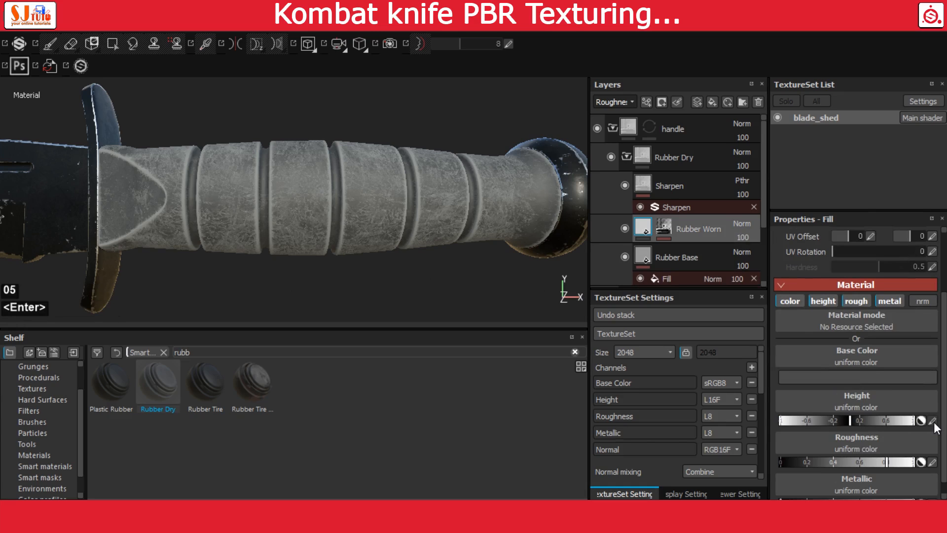
scroll(463, 214, "down", 2)
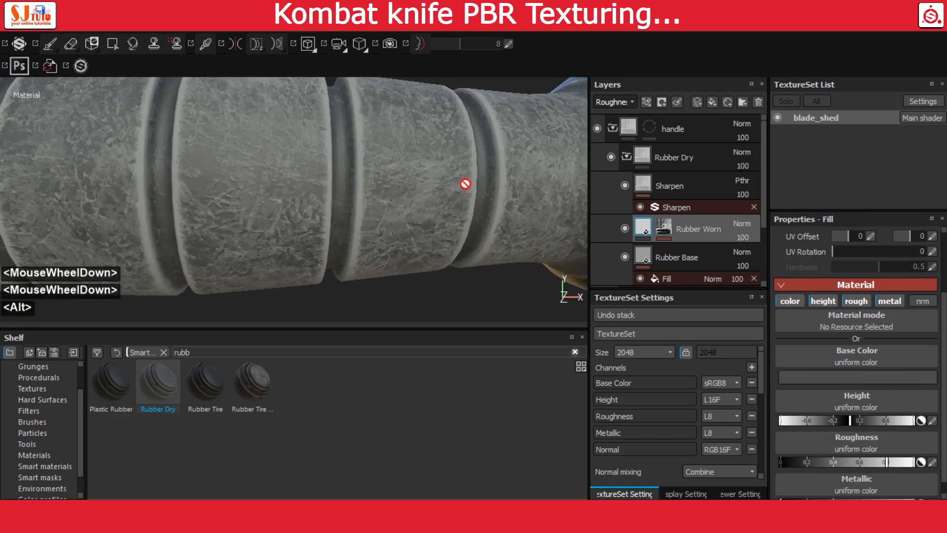
left_click_drag(467, 184, 445, 186, "alt")
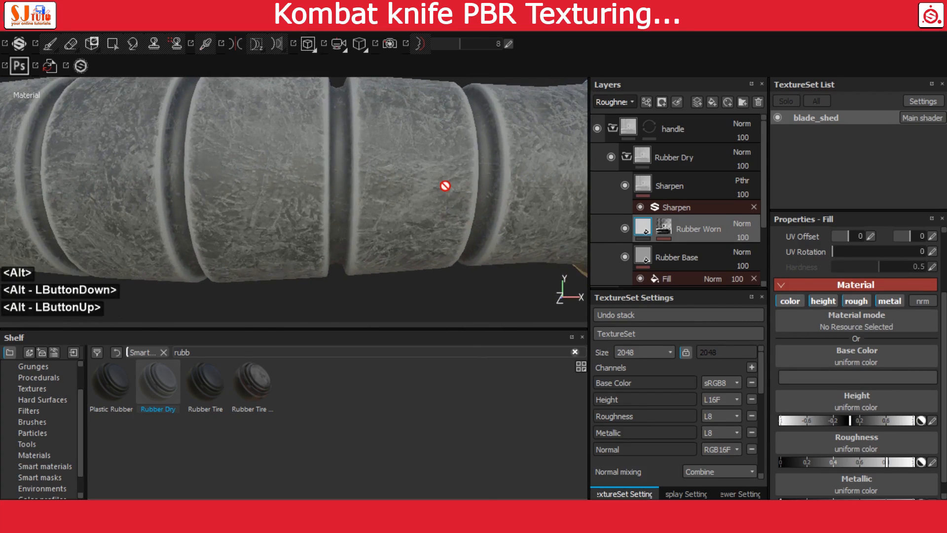
Step: Set the Rubber Worn fill's roughness to 0.5
left_click(933, 463)
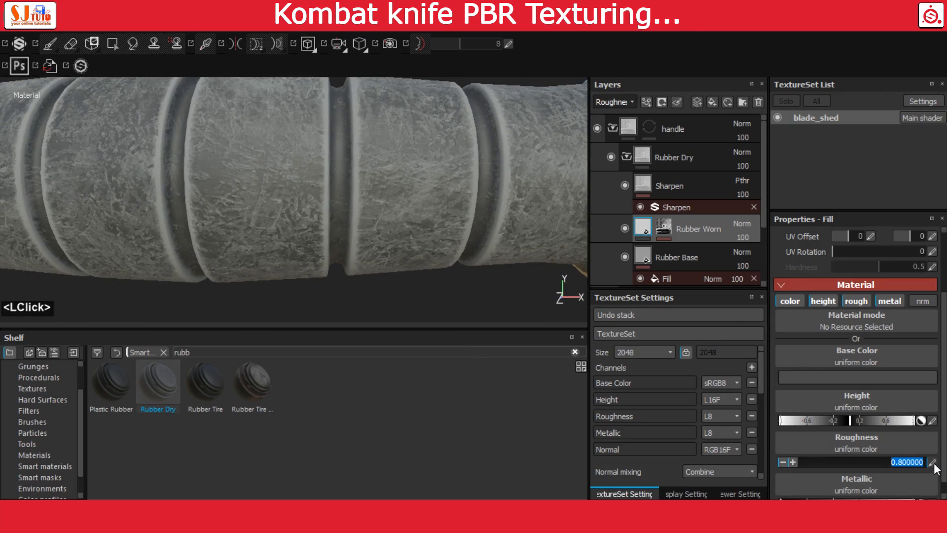
type(".5")
key("Return")
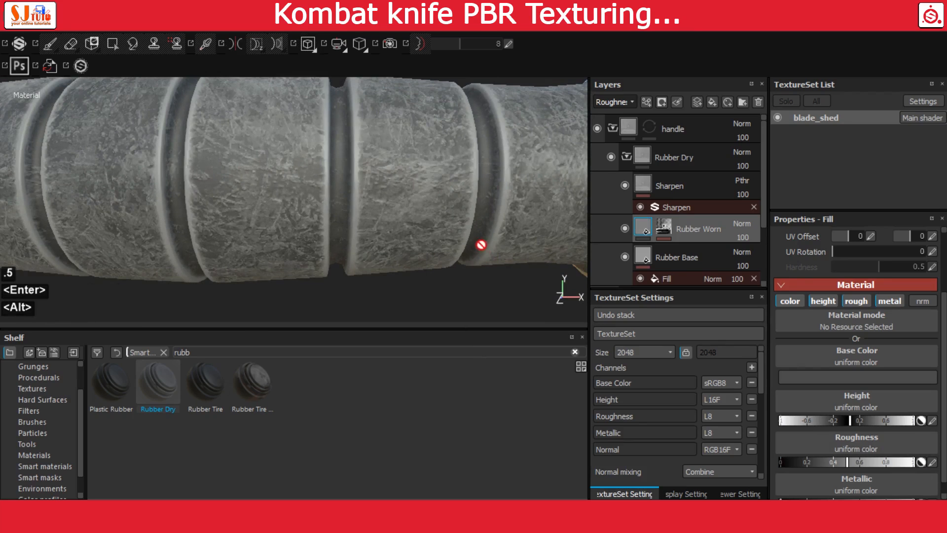
right_click_drag(481, 245, 458, 232, "alt")
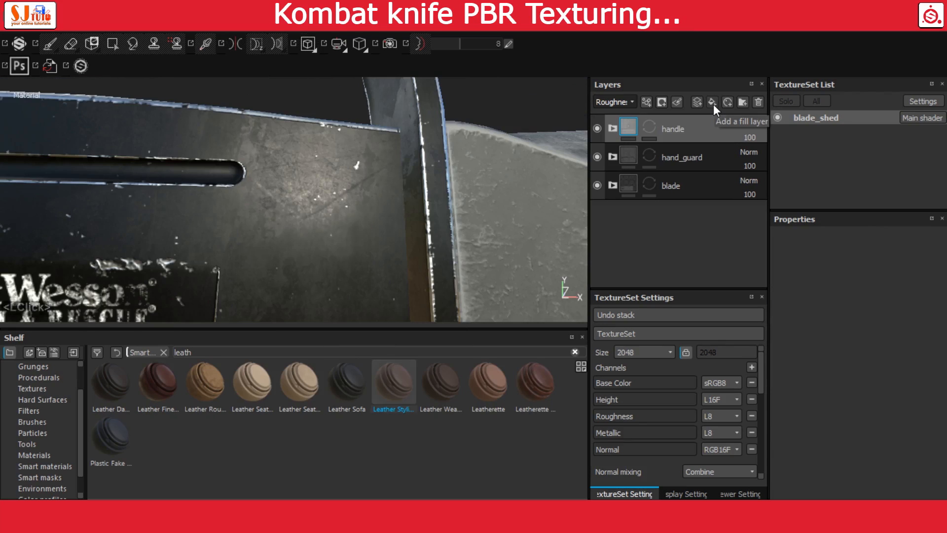
Step: Add a fill layer above the handle folder and rename it dirt
left_click(713, 104)
double_click(647, 129)
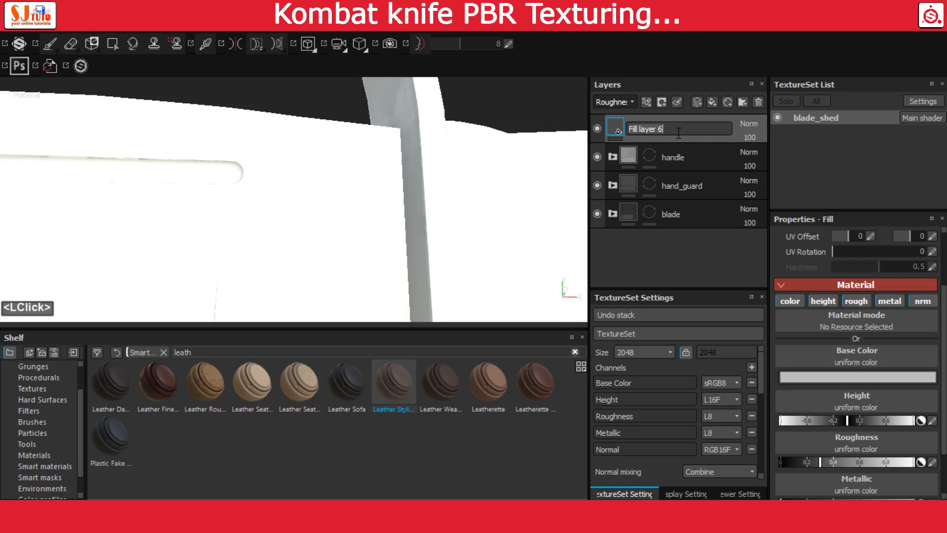
type("dirt")
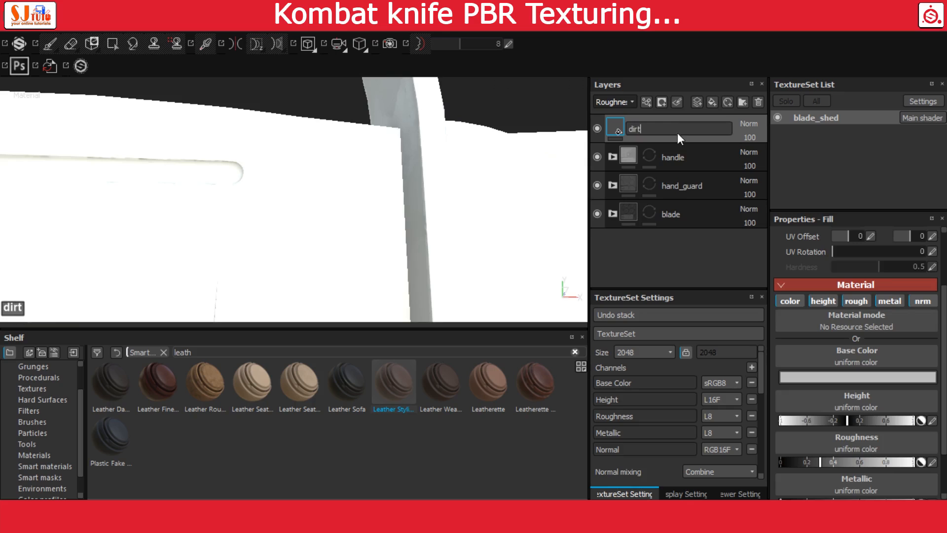
key("Return")
Step: Search the materials for leather and apply Leather bag to the dirt layer
left_click(34, 455)
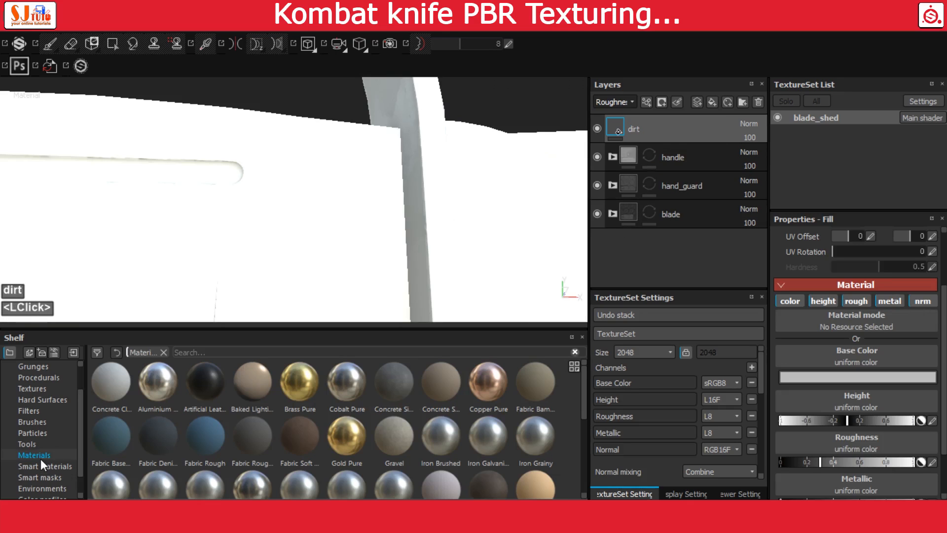
left_click(246, 352)
type("le")
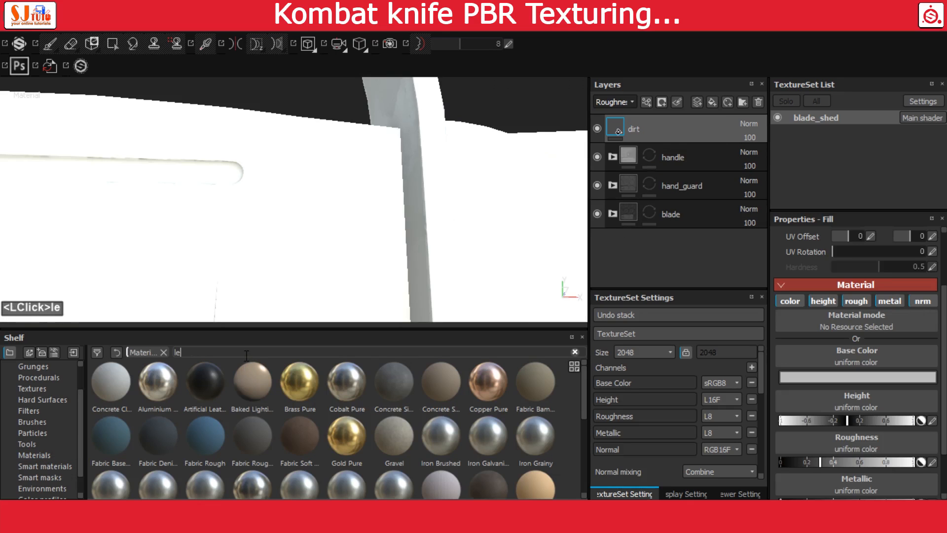
type("athe")
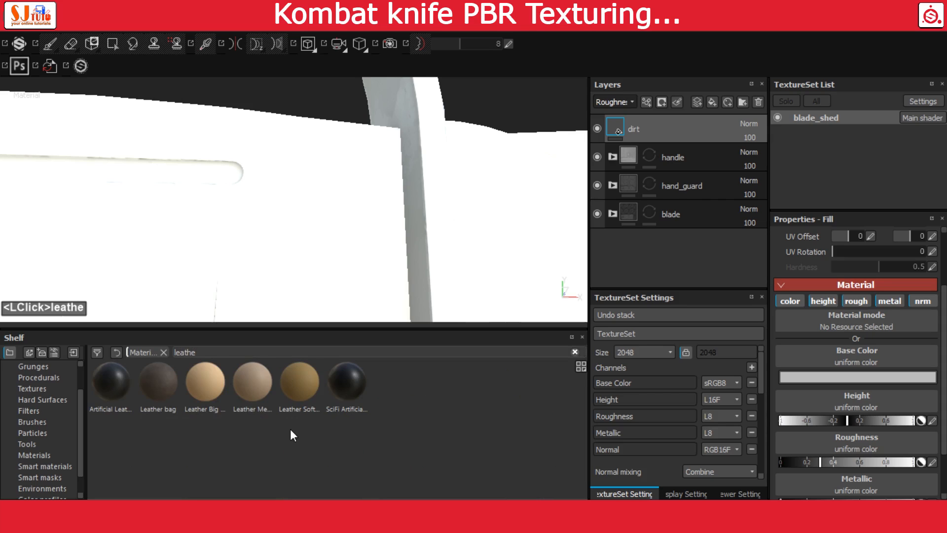
left_click(163, 384)
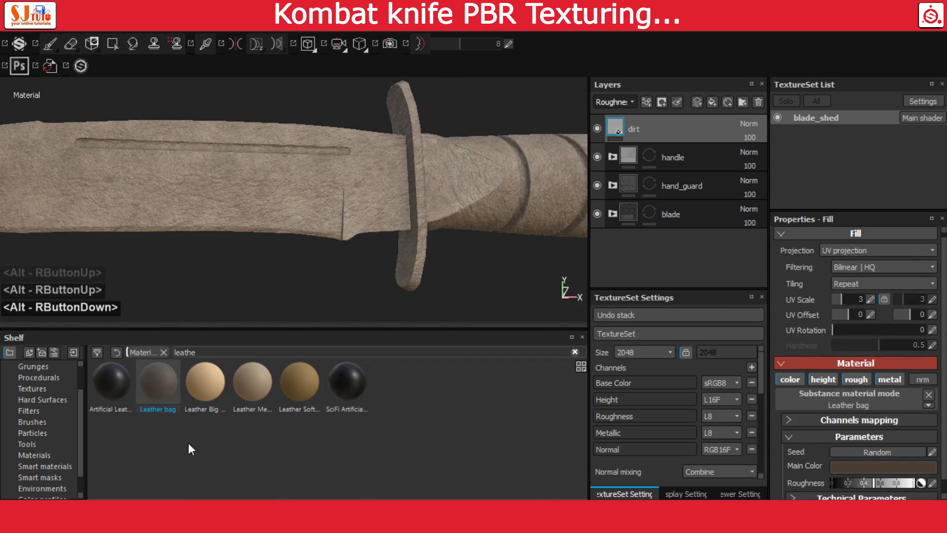
Step: Browse the smart masks and apply Sharp Dirt to the dirt layer
left_click(46, 476)
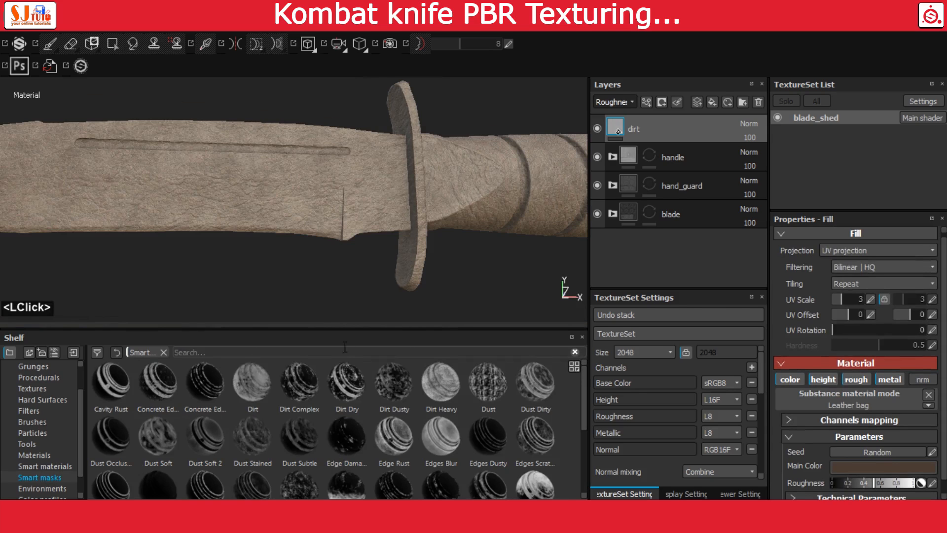
left_click_drag(346, 328, 348, 233)
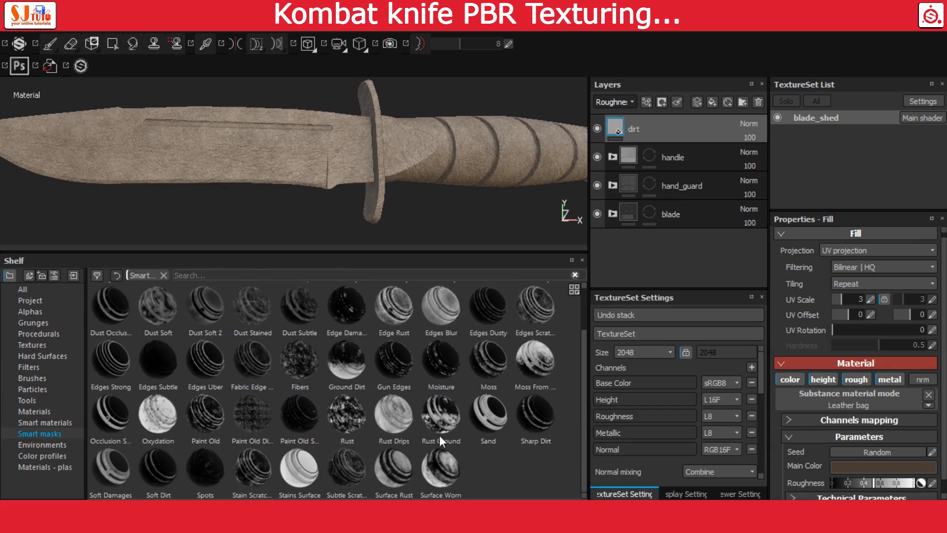
mouse_move(536, 409)
left_mouse_down()
mouse_move(623, 250)
mouse_move(659, 149)
mouse_move(618, 131)
left_mouse_up()
Step: Examine the dirt around the blade's groove and hand guard up close, then select the dirt mask's MG Dirt generator
right_click_drag(391, 142, 469, 256, "alt")
middle_click_drag(442, 170, 392, 197, "alt")
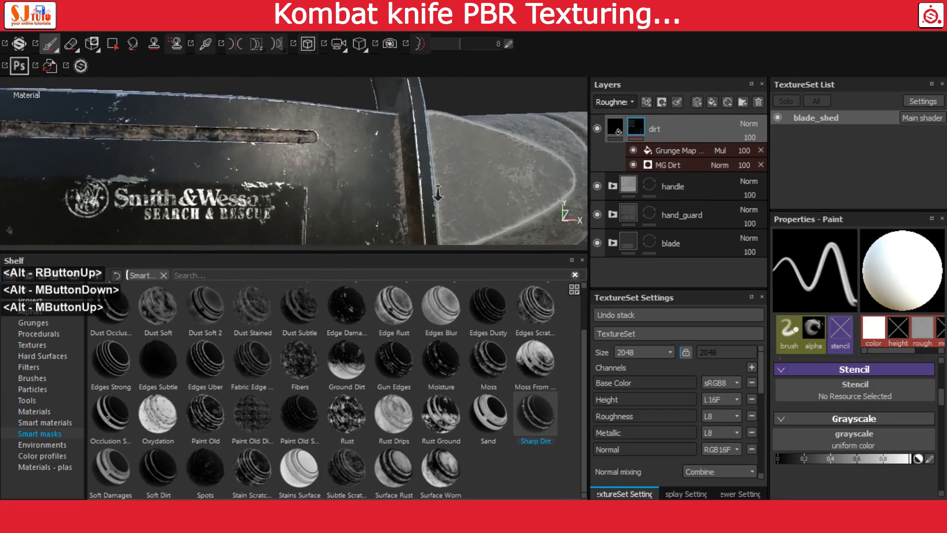
right_click_drag(392, 198, 431, 197, "alt")
left_click_drag(432, 170, 444, 180, "alt")
middle_click_drag(444, 179, 469, 170, "alt")
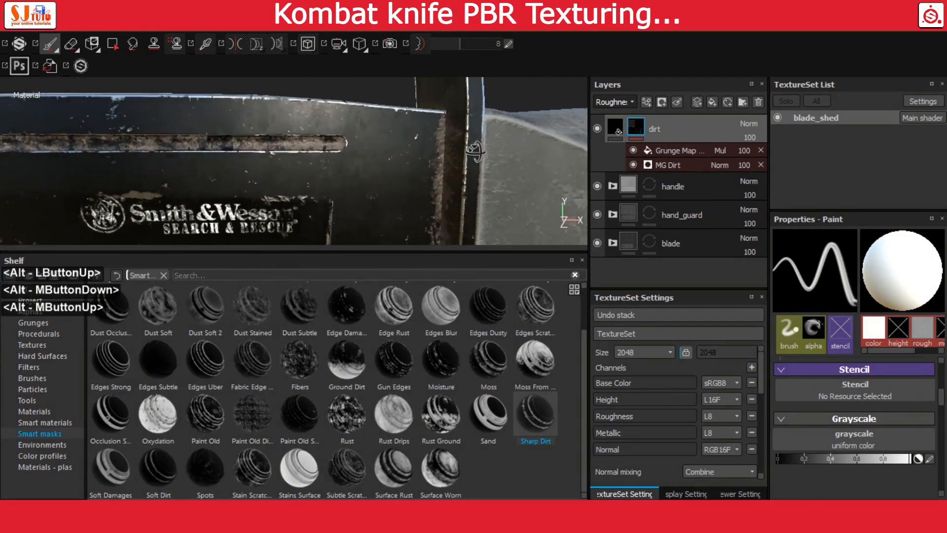
left_click_drag(469, 170, 345, 169, "alt")
middle_click_drag(345, 169, 375, 144, "alt")
left_click_drag(376, 144, 412, 129, "alt")
right_click_drag(412, 129, 454, 143, "alt")
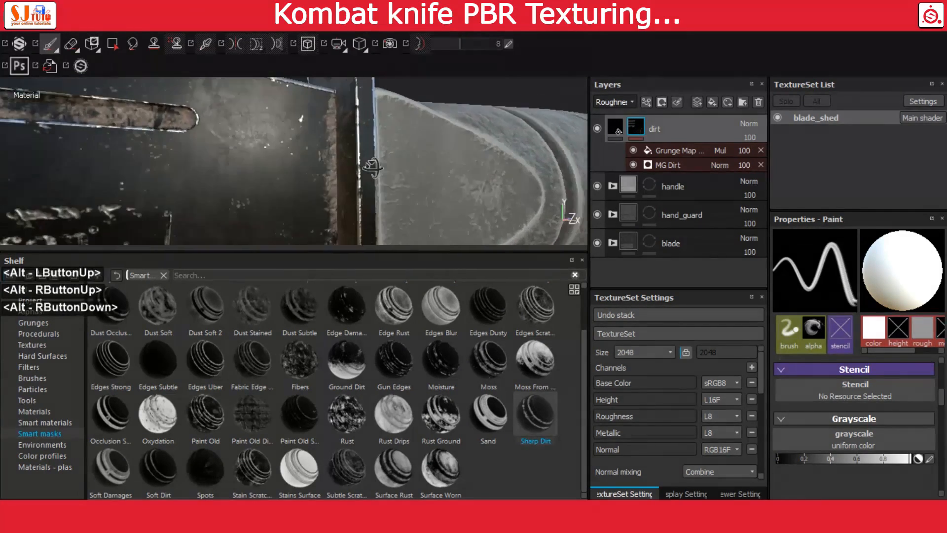
left_click_drag(454, 143, 459, 142, "alt")
left_click(676, 165)
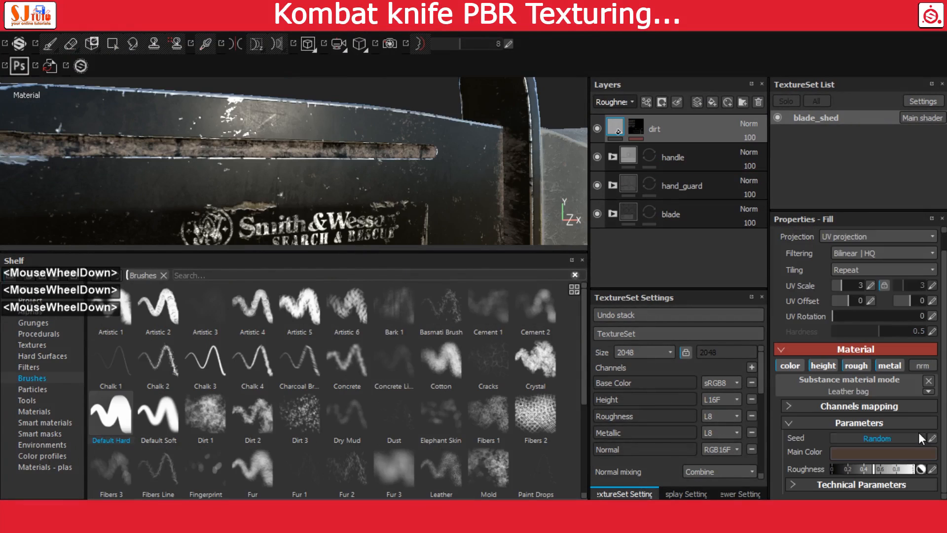
Step: Set the Height Position in the dirt layer's Leather bag technical parameters to 0.51
left_click(871, 485)
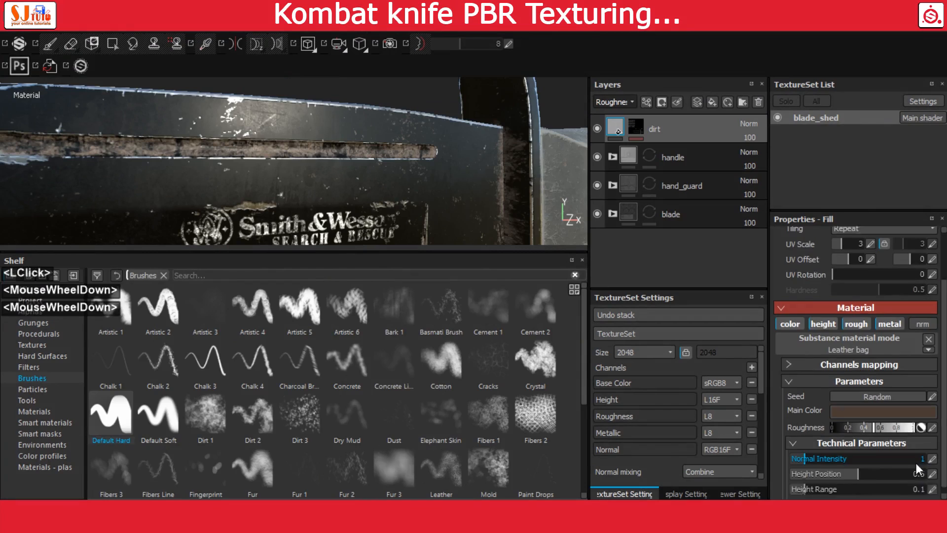
scroll(916, 463, "down", 3)
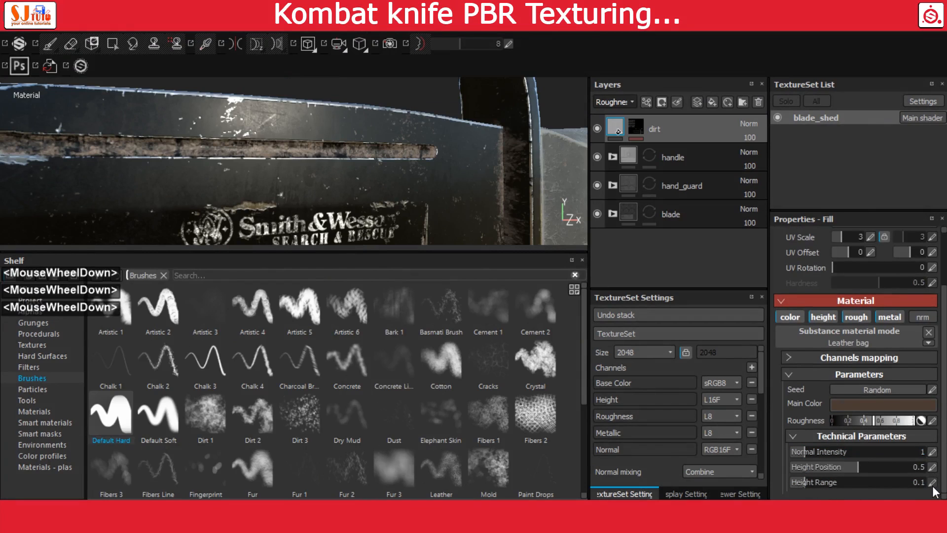
left_click(933, 468)
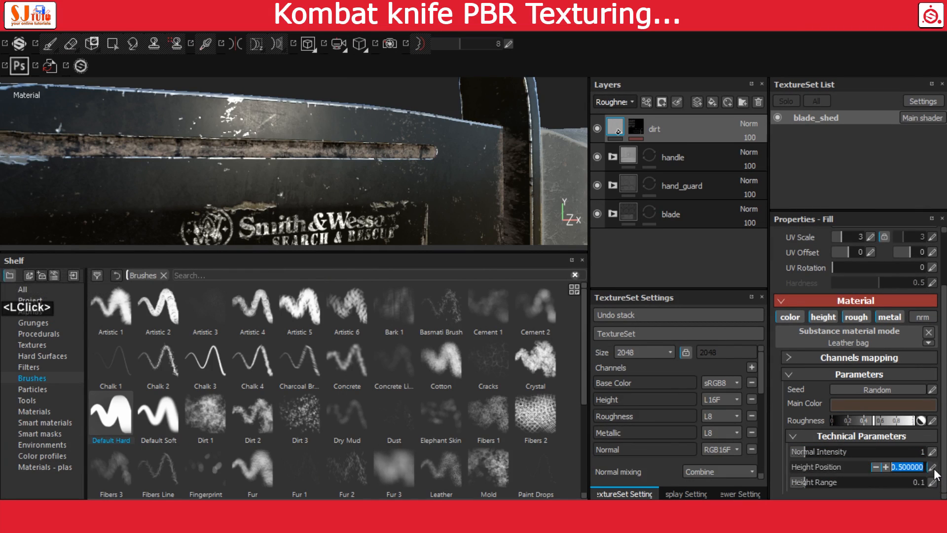
key("Return")
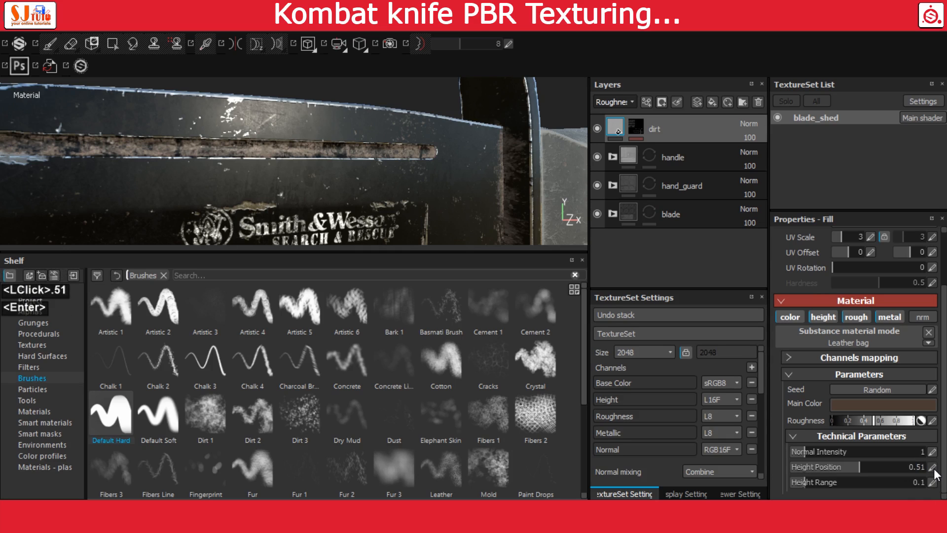
Step: Review the whole knife and add a new fill layer above the dirt layer
left_click_drag(506, 227, 466, 190, "alt")
middle_click_drag(466, 190, 330, 156, "alt")
right_click_drag(330, 156, 493, 217, "alt")
left_click_drag(493, 217, 461, 131, "alt")
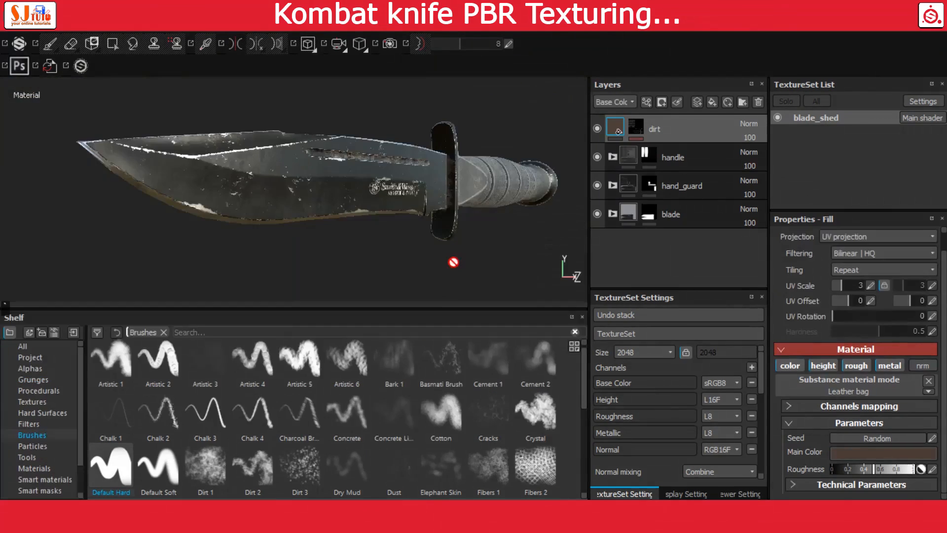
left_click(711, 106)
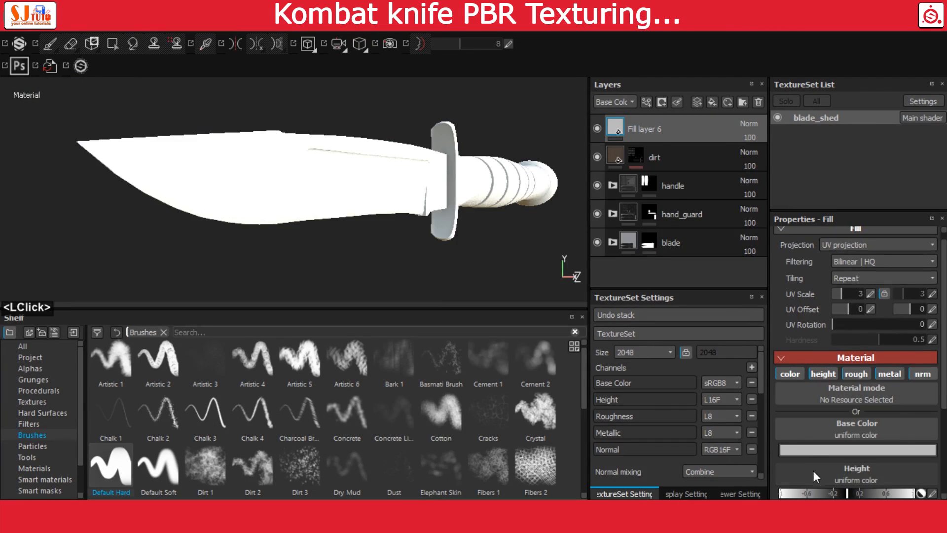
Step: Set the new fill layer's base color to a very dark reddish brown and add a black mask to the layer
left_click(811, 450)
left_click_drag(738, 466, 737, 472)
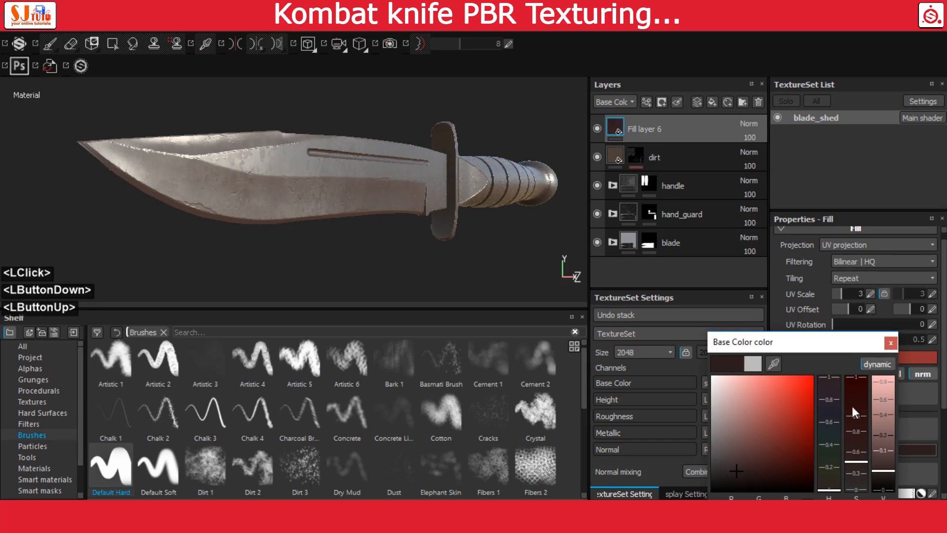
left_click(891, 342)
right_click(617, 123)
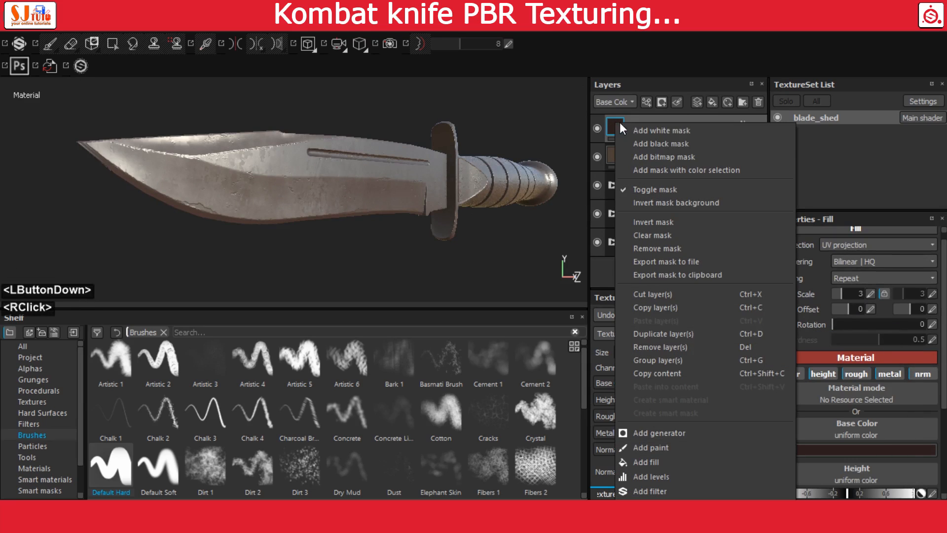
left_click(651, 143)
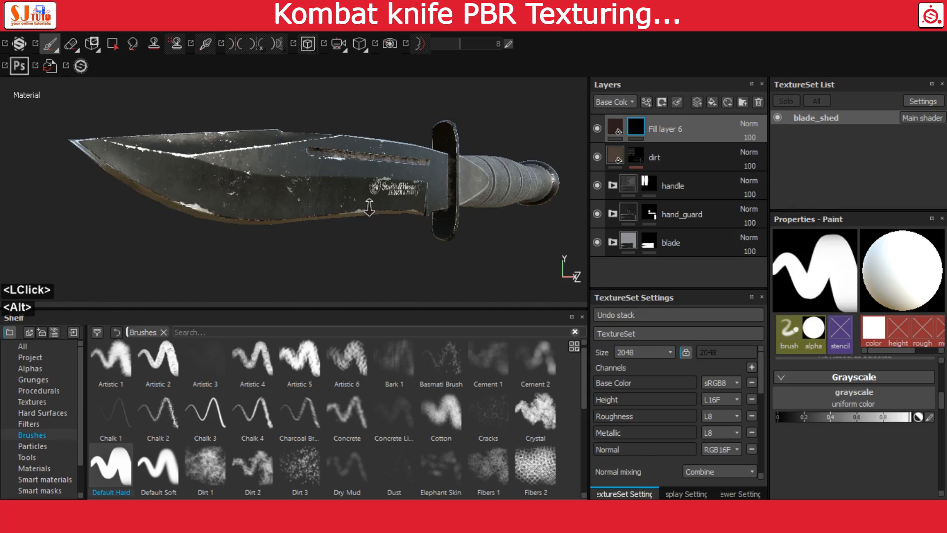
right_click_drag(432, 232, 434, 239, "alt")
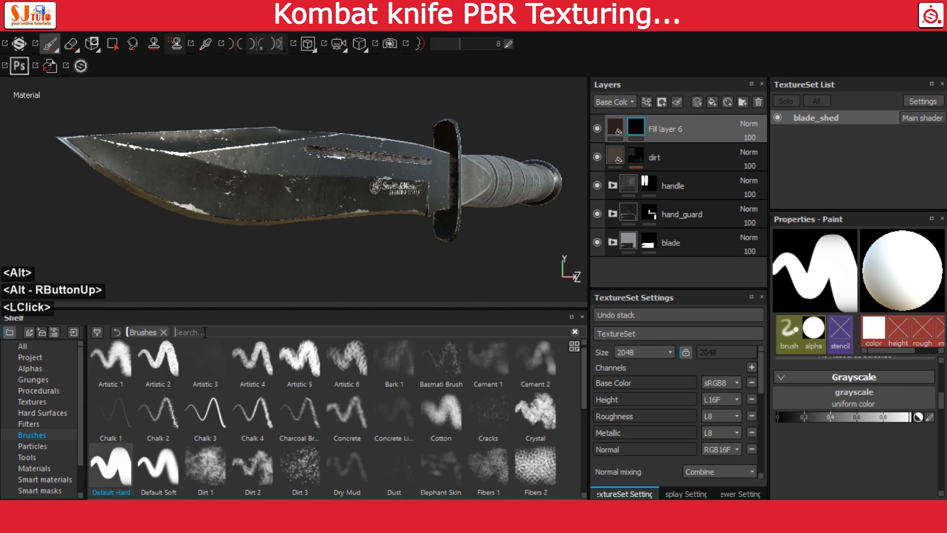
Step: Find the Fingerprint brush with the search term "finger", choose it for the mask and review its angle and jitter settings
type("finger")
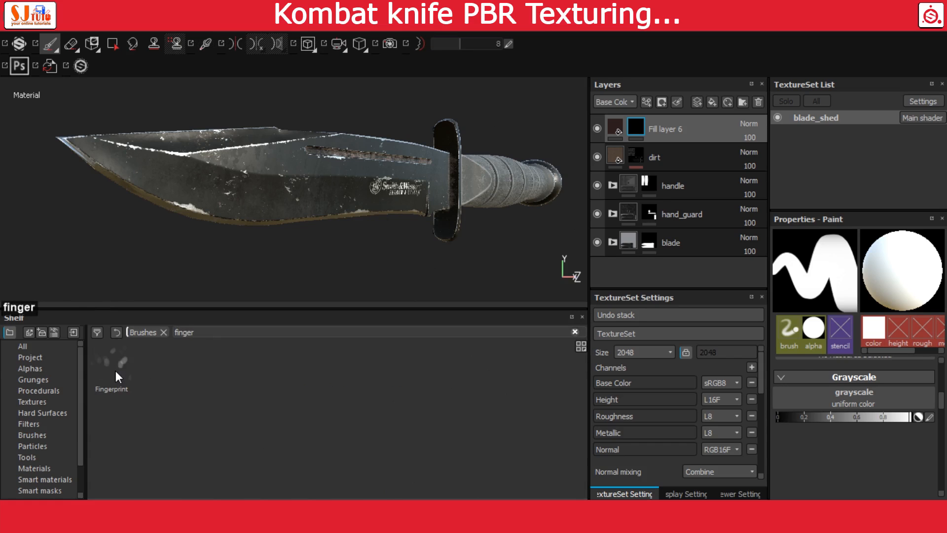
left_click(115, 371)
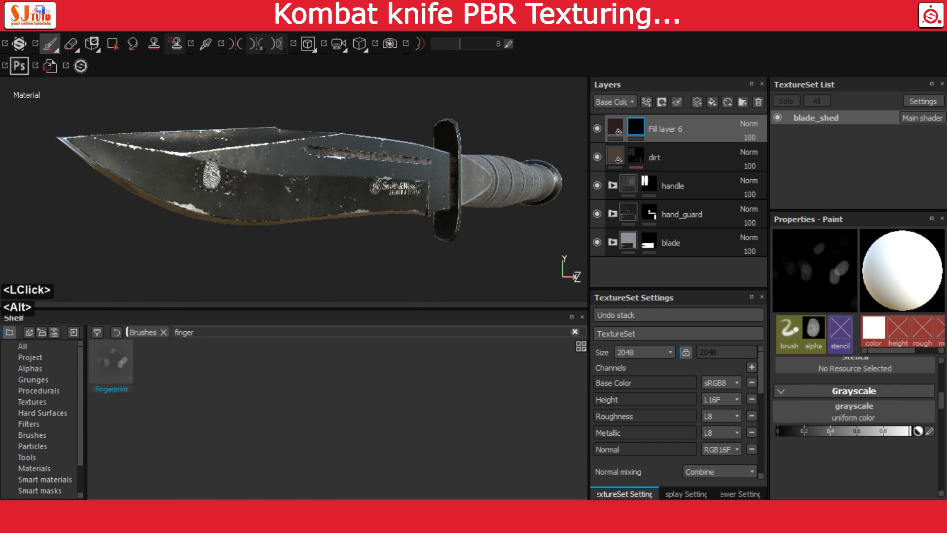
mouse_move(211, 171)
right_mouse_down("alt")
mouse_move(260, 186)
mouse_move(220, 184)
right_mouse_up("alt")
middle_click_drag(220, 185, 256, 194, "alt")
right_click_drag(256, 195, 331, 232, "alt")
left_click_drag(332, 231, 252, 193, "alt")
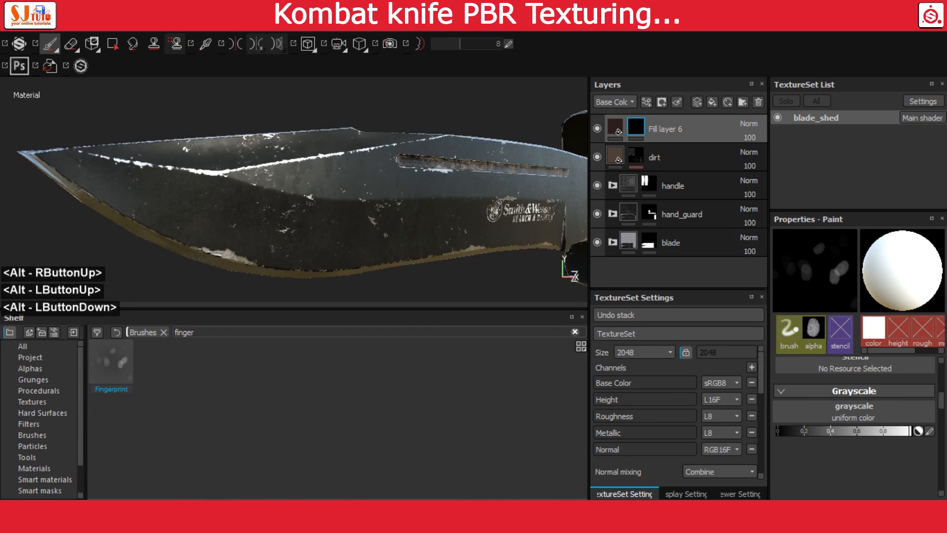
scroll(863, 453, "up", 4)
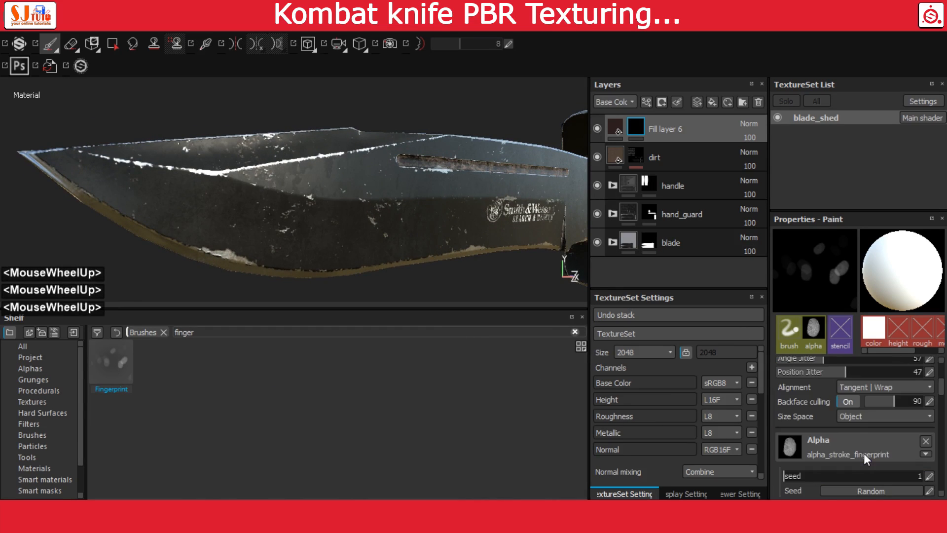
scroll(863, 452, "up", 3)
scroll(813, 417, "up", 2)
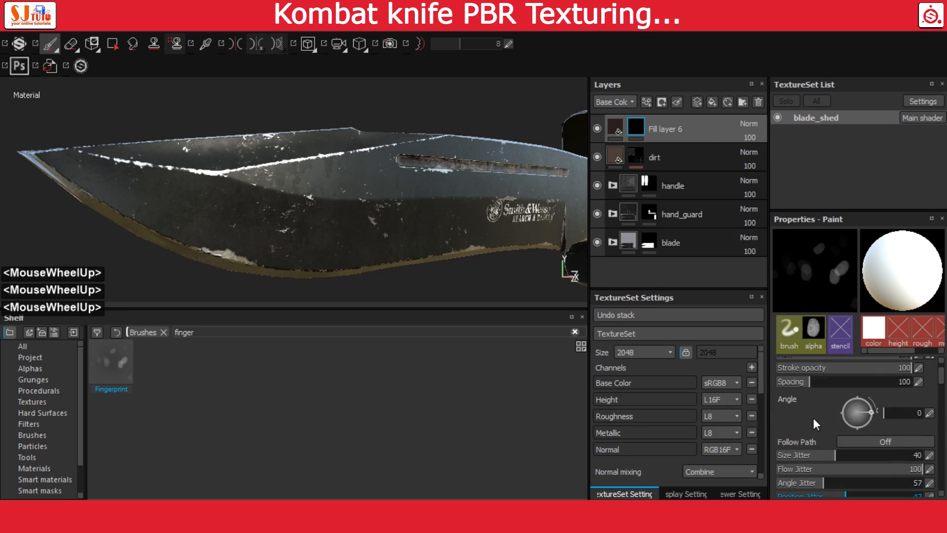
scroll(813, 417, "down", 1)
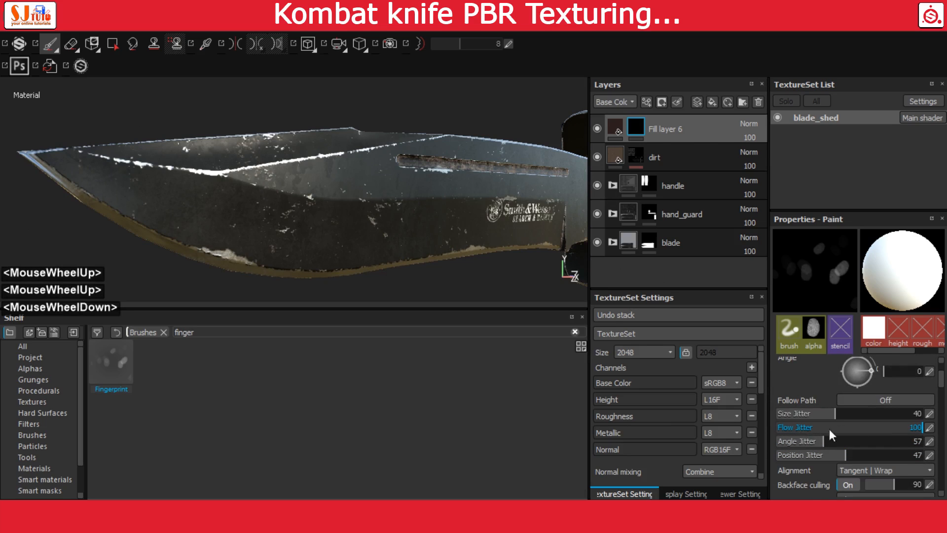
Step: Try a fingerprint stamp on the blade, undo it, and adjust the brush size and set its angle to 7
left_click(235, 195)
mouse_move(325, 266)
left_mouse_down("alt")
mouse_move(329, 229)
mouse_move(316, 215)
left_mouse_up("alt")
key("ctrl+z")
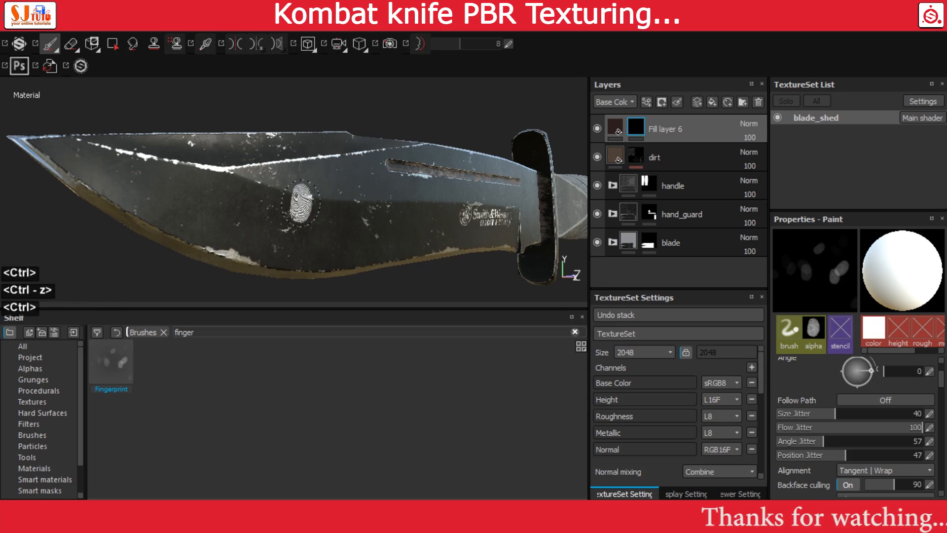
right_click_drag(301, 203, 311, 203, "ctrl")
left_click_drag(301, 203, 301, 199, "ctrl")
mouse_move(301, 202)
right_mouse_down("ctrl")
mouse_move(257, 217)
mouse_move(259, 210)
right_mouse_up("ctrl")
right_click_drag(259, 210, 259, 207, "ctrl")
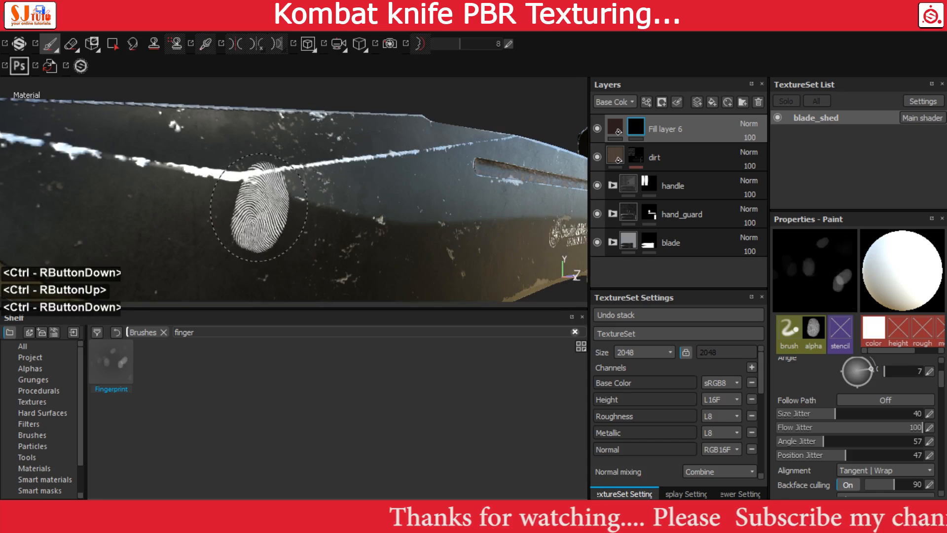
Step: Stamp a fingerprint on the ringed rubber grip in the fill layer's mask
left_click_drag(259, 207, 296, 207, "alt")
mouse_move(296, 207)
middle_mouse_down("alt")
mouse_move(355, 201)
mouse_move(296, 217)
mouse_move(434, 222)
middle_mouse_up("alt")
right_click_drag(434, 222, 543, 222, "alt")
left_click_drag(543, 222, 501, 227, "alt")
left_click(501, 227)
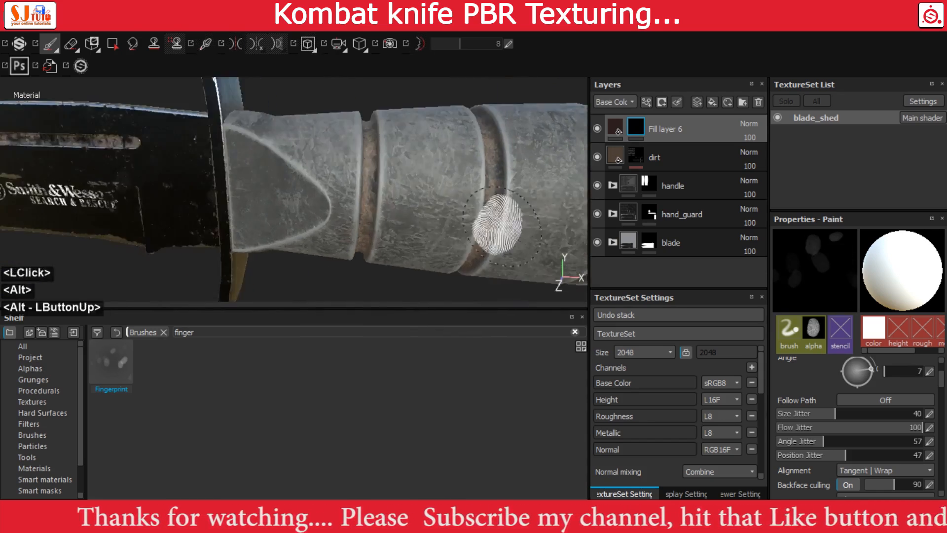
right_click_drag(501, 227, 434, 213, "alt")
middle_click_drag(434, 213, 377, 203, "alt")
left_click_drag(377, 203, 444, 280, "alt")
middle_click_drag(444, 280, 414, 241, "alt")
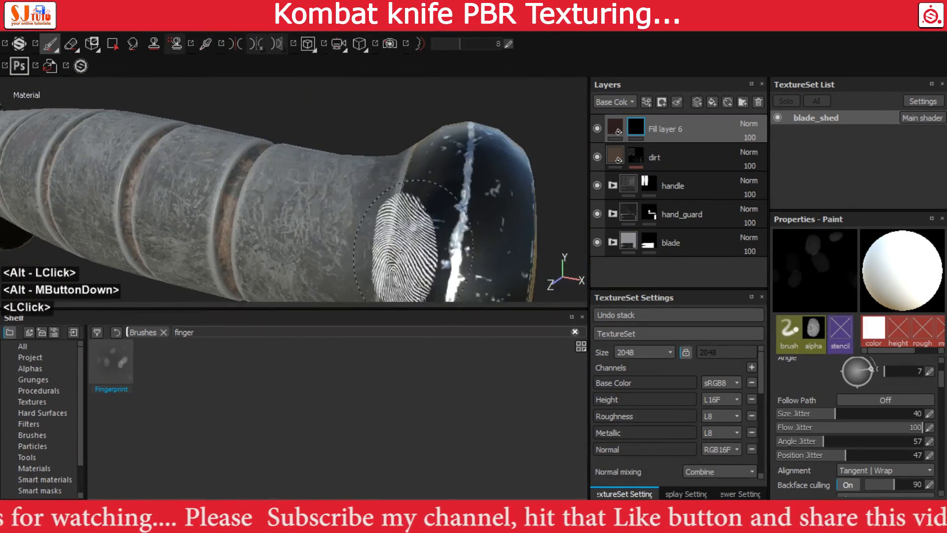
Step: Examine the handle up close from the pommel to the hand guard for the effect of the fingerprint stamps
left_click_drag(414, 241, 375, 241, "alt")
left_click_drag(465, 243, 341, 232, "alt")
right_click_drag(340, 232, 405, 222, "alt")
mouse_move(405, 222)
left_mouse_down("alt")
mouse_move(432, 216)
mouse_move(440, 275)
mouse_move(416, 228)
mouse_move(499, 198)
left_mouse_up("alt")
middle_click_drag(498, 197, 446, 161, "alt")
left_click_drag(446, 161, 275, 224, "alt")
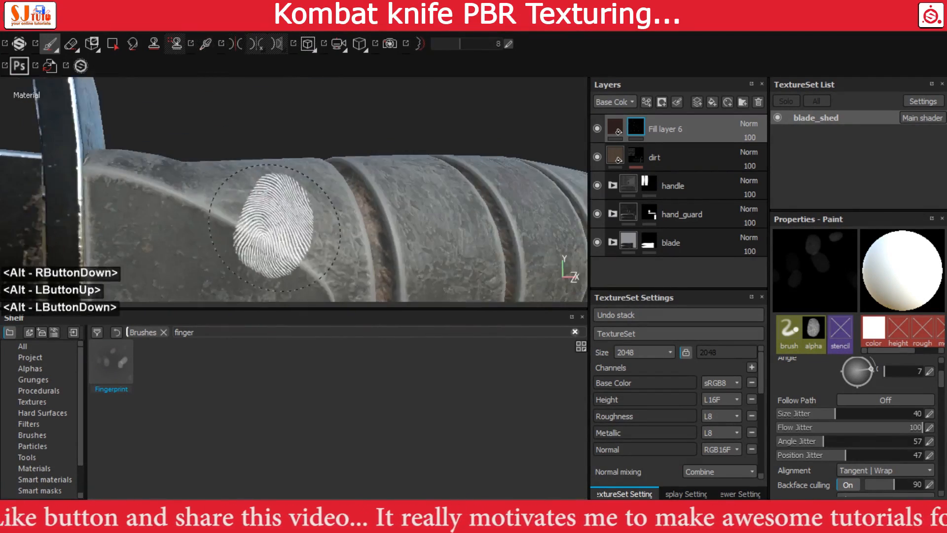
right_click_drag(275, 224, 316, 207, "alt")
middle_click_drag(316, 207, 360, 173, "alt")
left_click_drag(360, 173, 230, 222, "alt")
right_click_drag(252, 184, 237, 158, "alt")
mouse_move(237, 158)
left_mouse_down("alt")
mouse_move(306, 173)
mouse_move(247, 168)
left_mouse_up("alt")
middle_click_drag(246, 168, 316, 163, "alt")
right_click_drag(316, 168, 296, 143, "alt")
left_click_drag(296, 143, 355, 173, "alt")
Step: Review the whole knife from a distance with the fingerprint fill layer selected
scroll(857, 443, "down", 3)
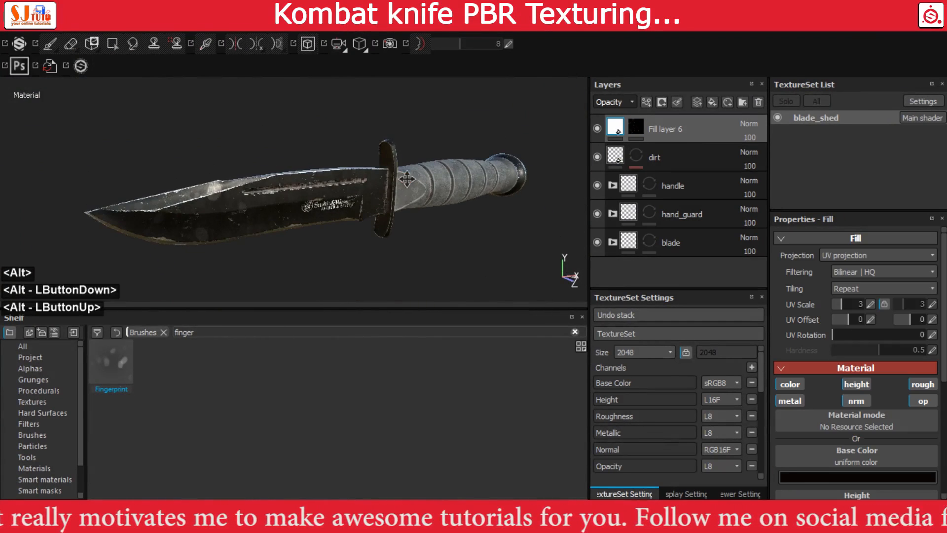
middle_click_drag(407, 178, 419, 151, "alt")
left_click_drag(419, 150, 377, 166, "alt")
right_click_drag(378, 165, 389, 178, "alt")
left_click_drag(389, 178, 392, 180, "alt")
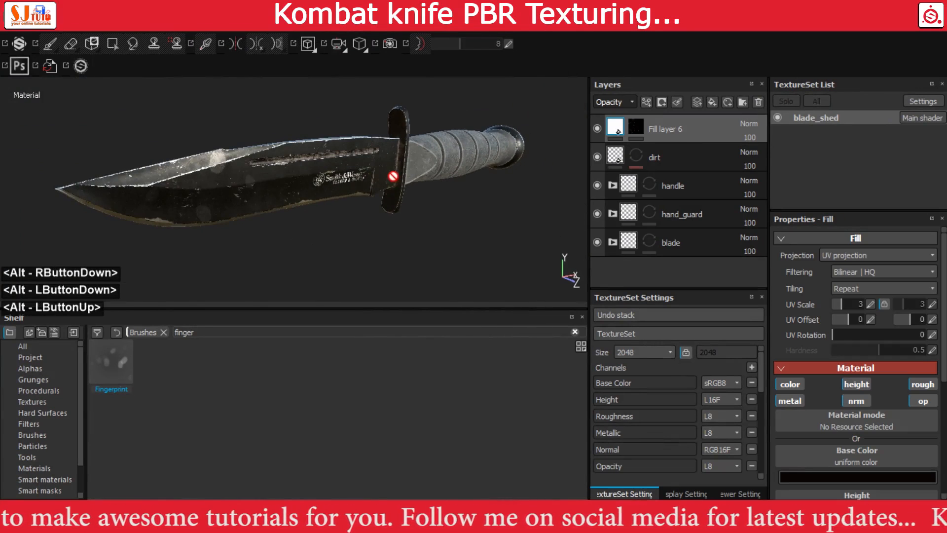
middle_click_drag(393, 176, 398, 173, "alt")
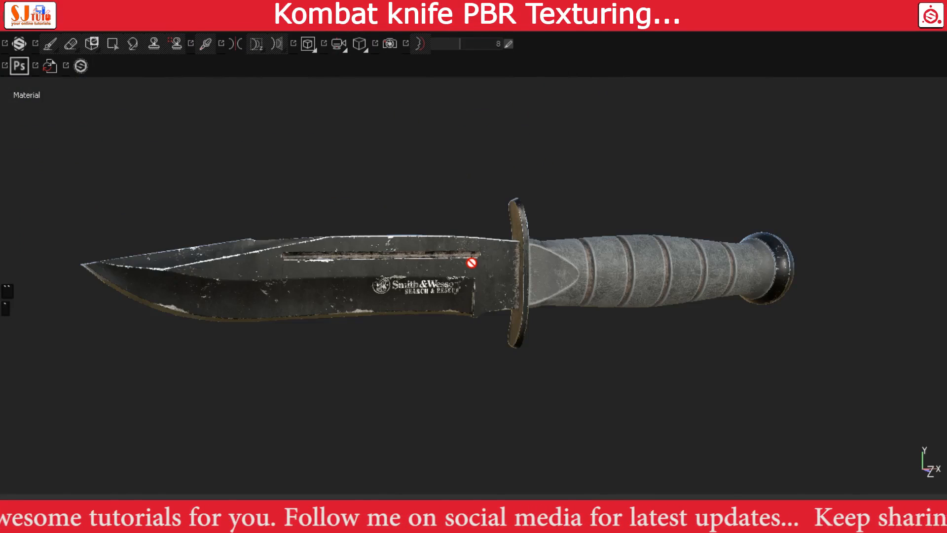
Step: Hide the interface around the viewport and examine the textured blade, hand guard and handle on the knife's front side
key("Tab")
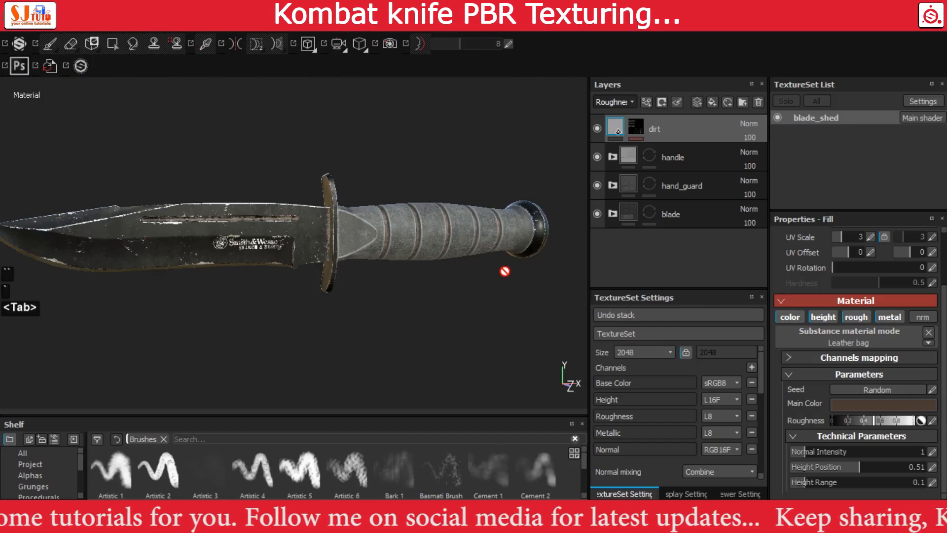
key("Tab")
right_click_drag(528, 286, 533, 291, "alt")
left_click_drag(533, 292, 536, 290, "alt")
middle_click_drag(537, 290, 661, 281, "alt")
left_click_drag(555, 279, 518, 277, "alt")
right_click_drag(518, 276, 571, 291, "alt")
middle_click_drag(571, 291, 475, 291, "alt")
right_click_drag(475, 291, 524, 301, "alt")
left_click_drag(524, 301, 569, 305, "alt")
middle_click_drag(569, 304, 612, 297, "alt")
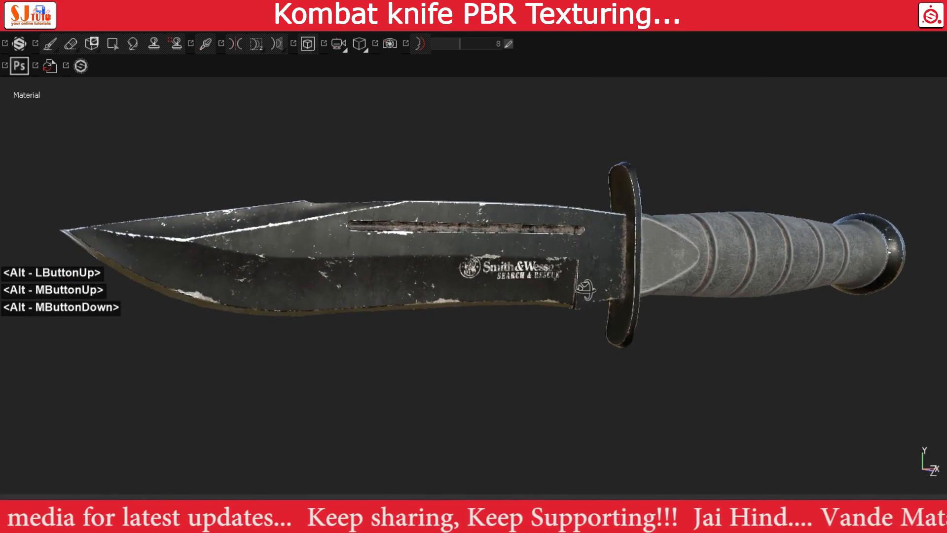
Step: Inspect the finished knife from both sides under changed lighting, including the blade logo, groove and worn edges
left_click_drag(612, 297, 404, 272, "alt")
middle_click_drag(404, 273, 474, 291, "alt")
right_click_drag(474, 291, 547, 307, "shift")
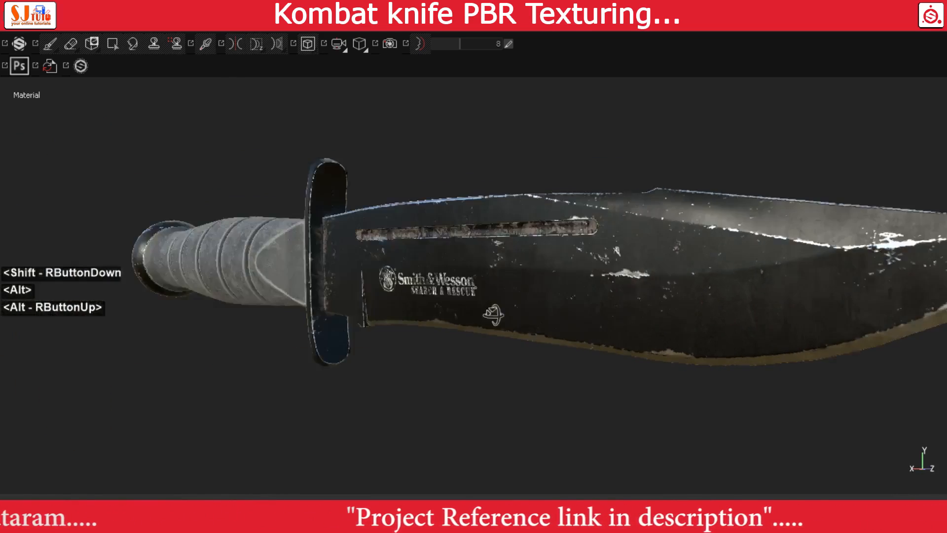
left_click_drag(573, 311, 222, 247, "alt")
middle_click_drag(222, 248, 375, 329, "alt")
right_click_drag(375, 329, 454, 325, "alt")
left_click_drag(454, 324, 493, 326, "alt")
middle_click_drag(493, 326, 467, 349, "alt")
right_click_drag(467, 349, 391, 298, "alt")
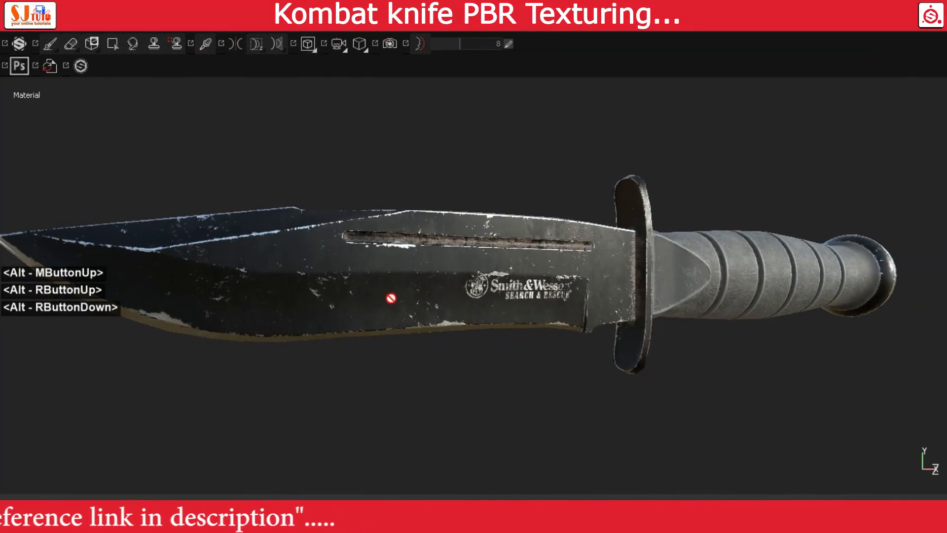
middle_click_drag(393, 296, 425, 282, "alt")
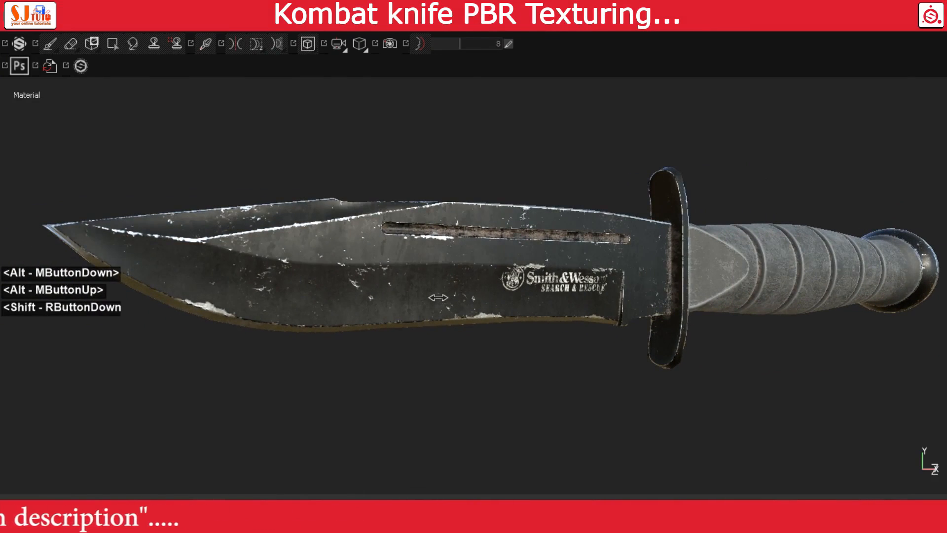
left_click_drag(445, 302, 473, 298, "alt")
middle_click_drag(474, 298, 471, 306, "alt")
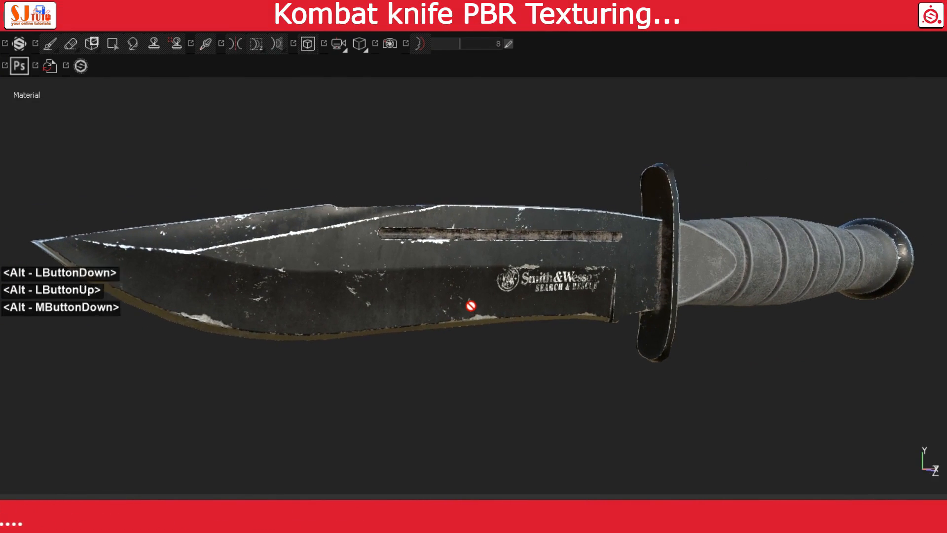